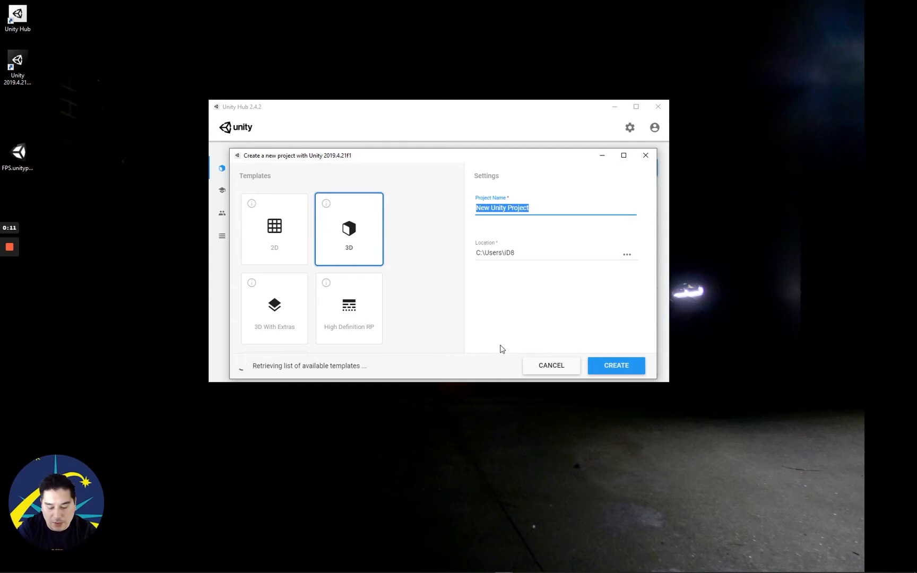
Step: Name the new 3D project "First FPS Tutorial" and create it in the given location
type("First FPS")
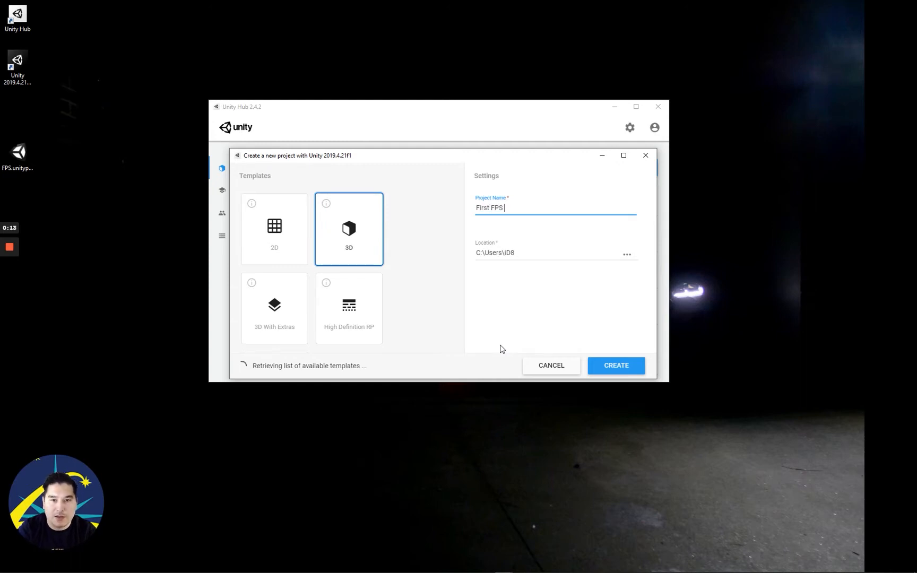
type(" Tuto")
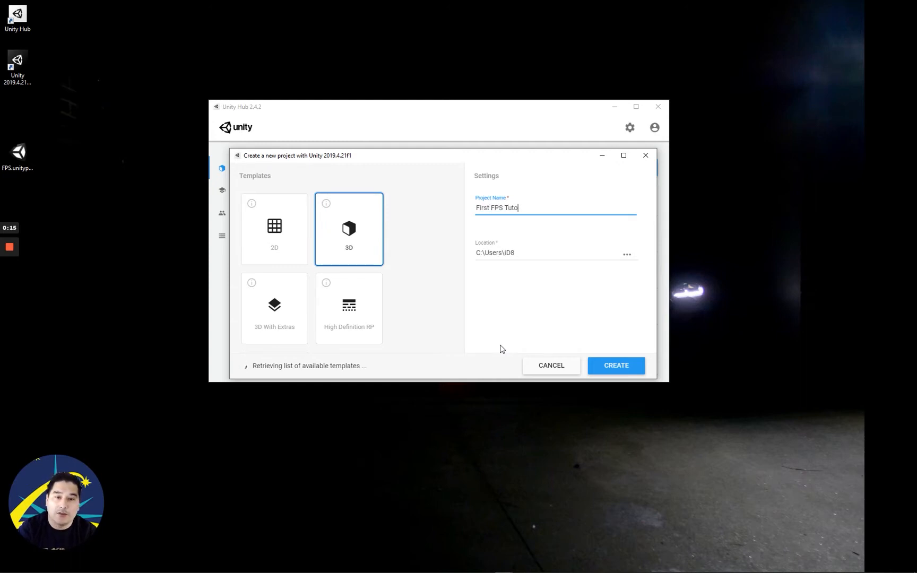
type("rial")
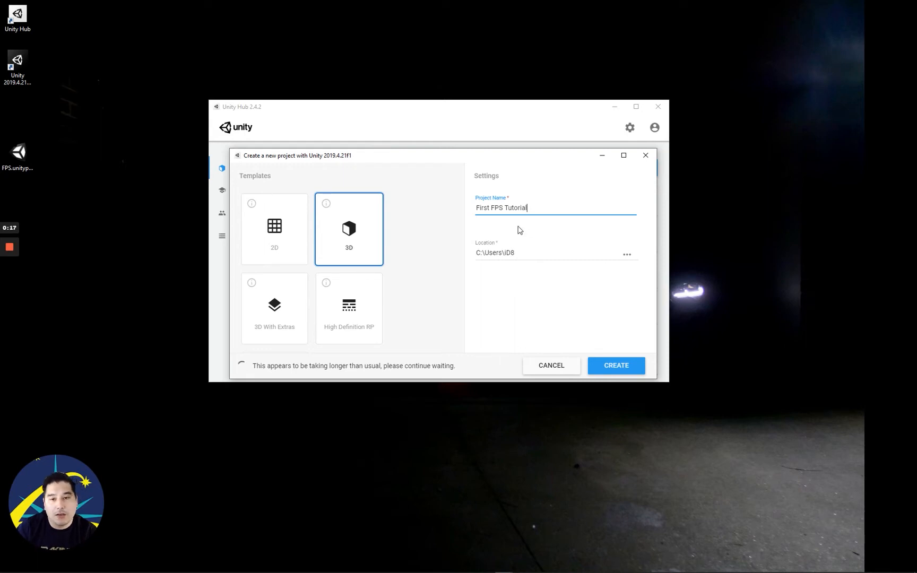
left_click_drag(473, 158, 704, 164)
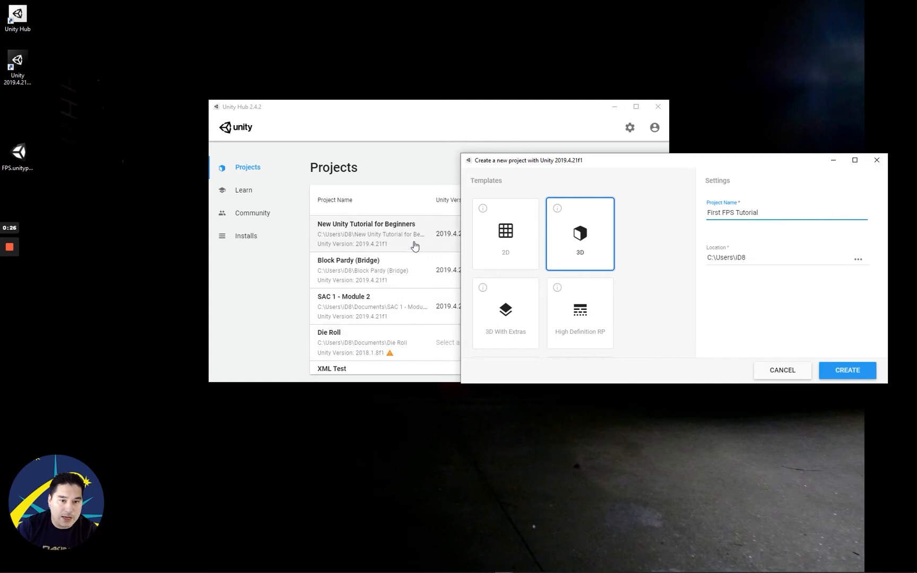
left_click_drag(655, 162, 433, 180)
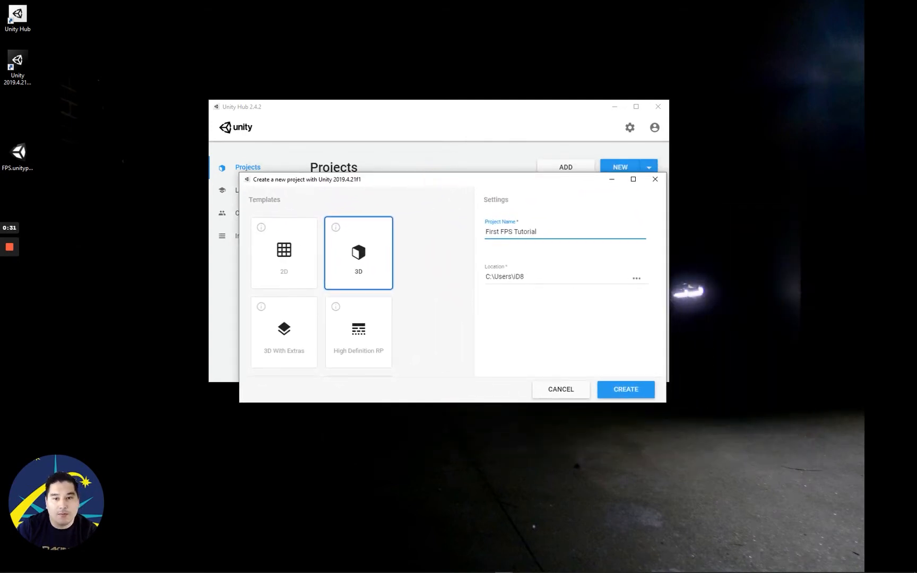
left_click(626, 391)
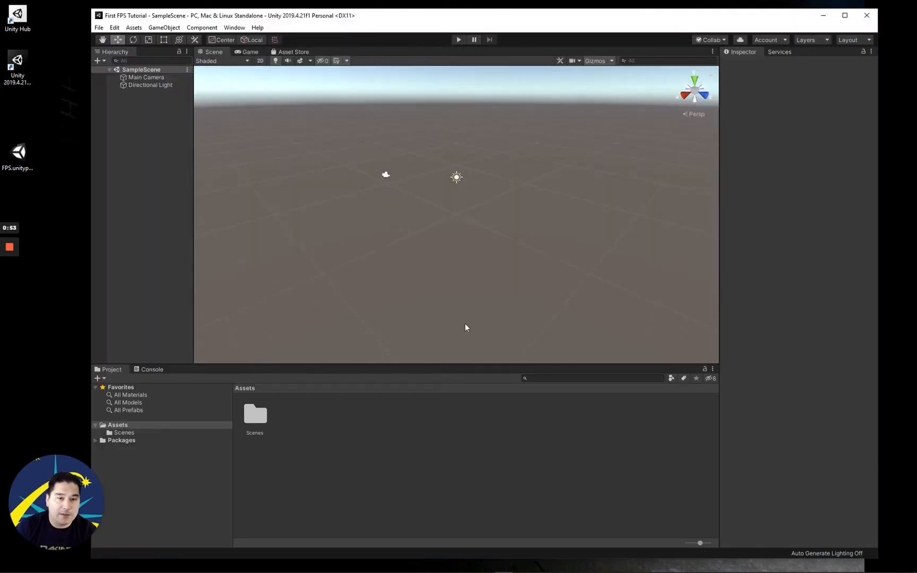
Step: Import the custom package FPS.unitypackage from the Downloads folder into the project with all its assets
left_click_drag(375, 8, 407, 5)
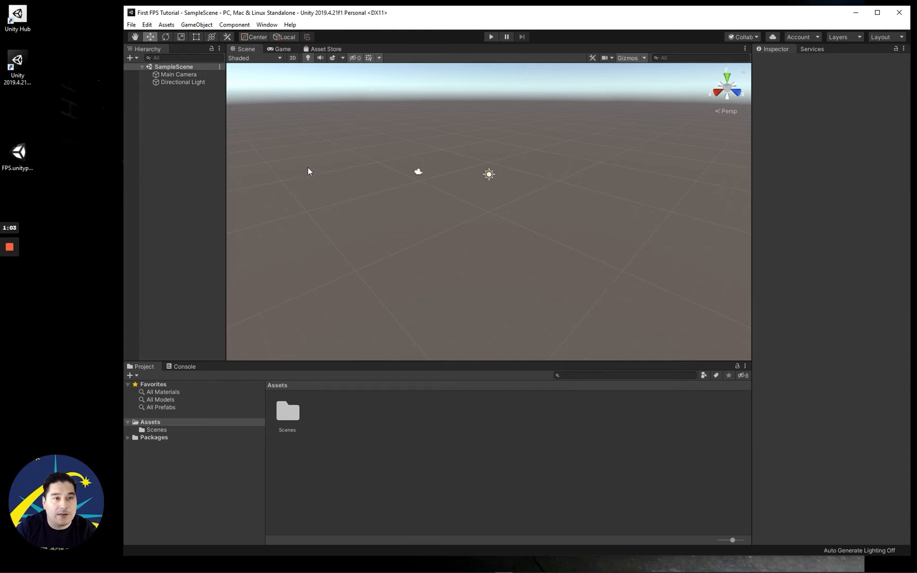
left_click(196, 25)
mouse_move(168, 26)
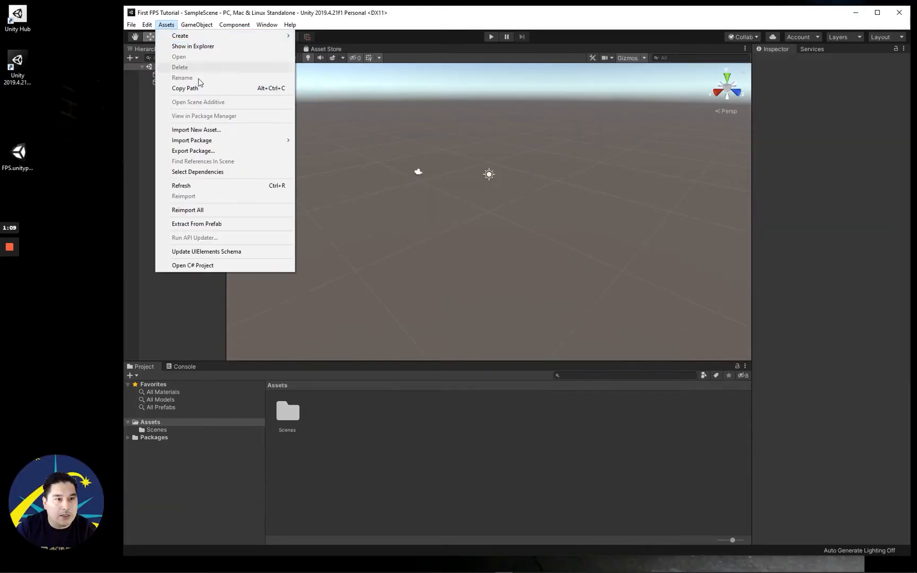
mouse_move(212, 140)
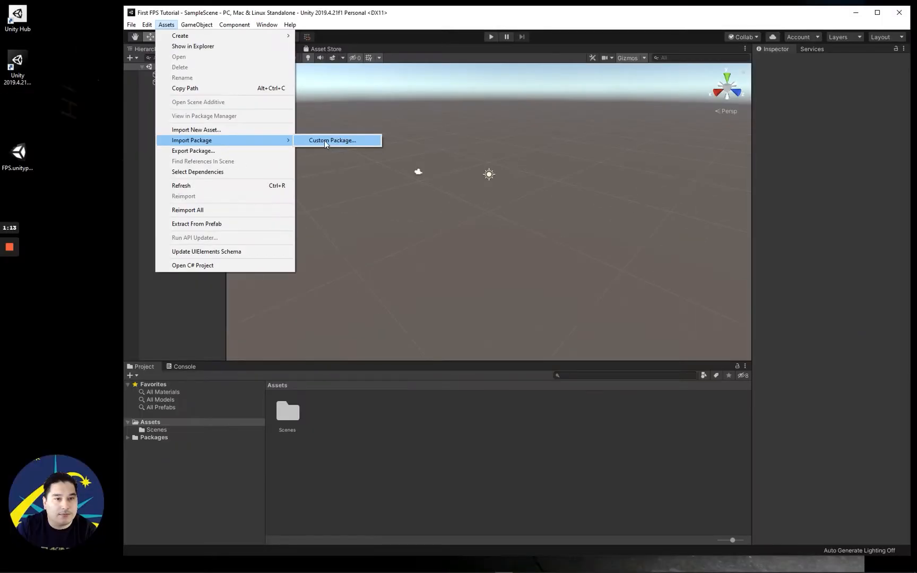
left_click(324, 141)
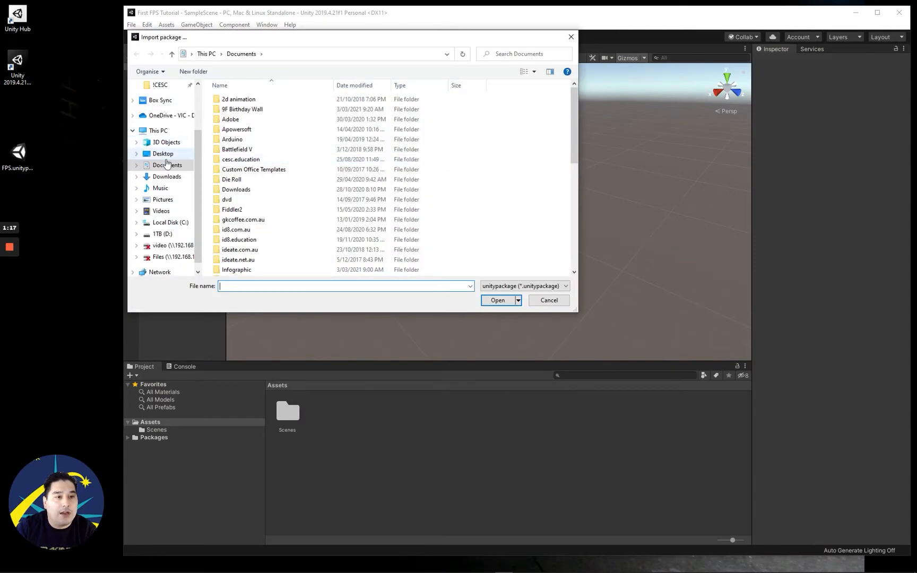
scroll(165, 159, "up", 2)
left_click(167, 116)
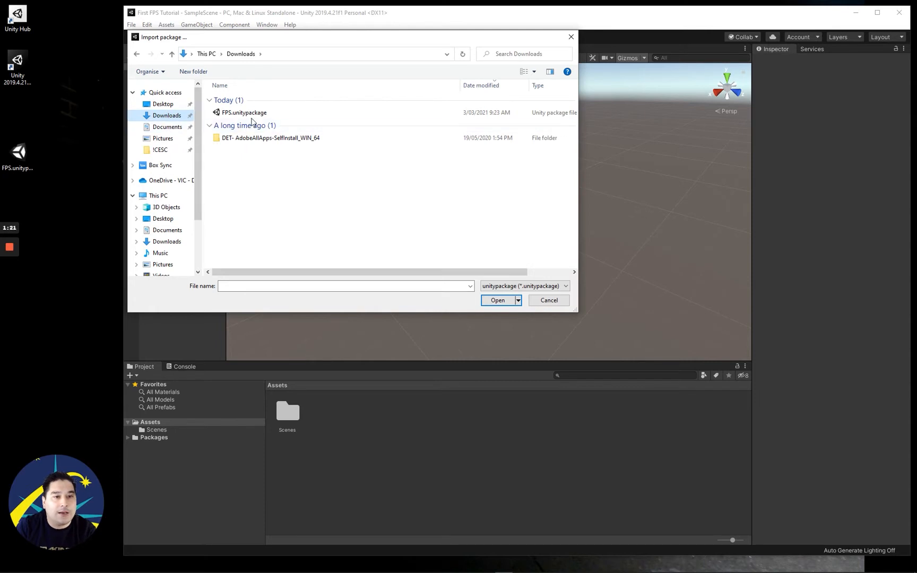
left_click(252, 113)
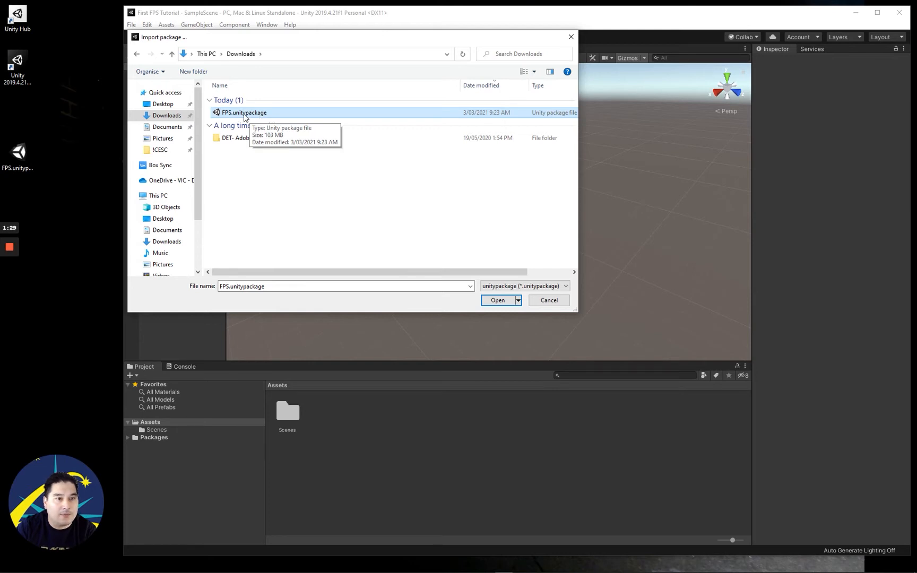
double_click(245, 113)
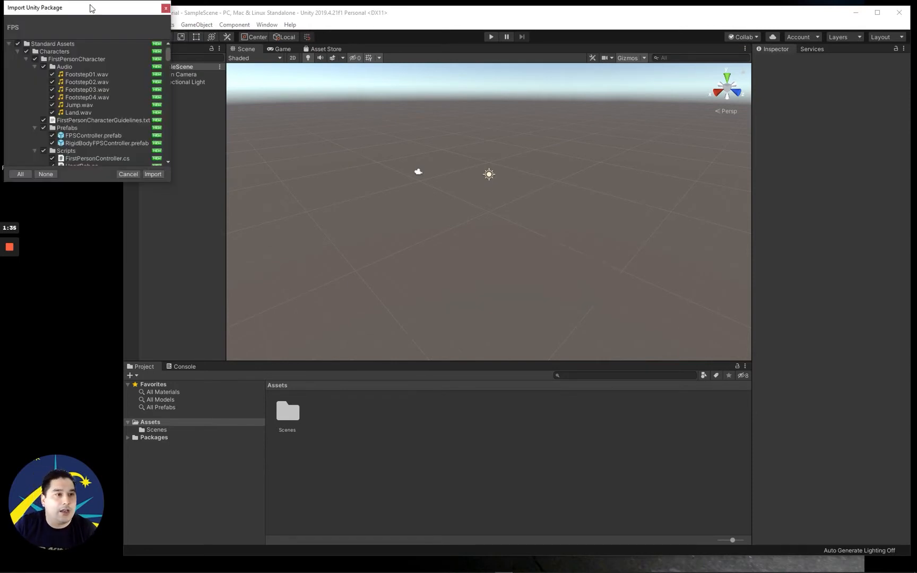
left_click_drag(91, 9, 260, 106)
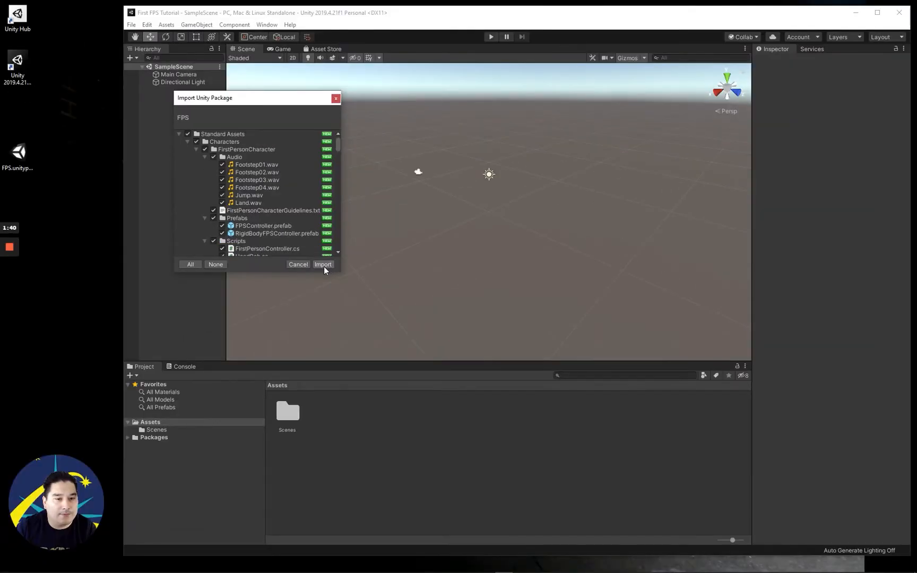
left_click(323, 264)
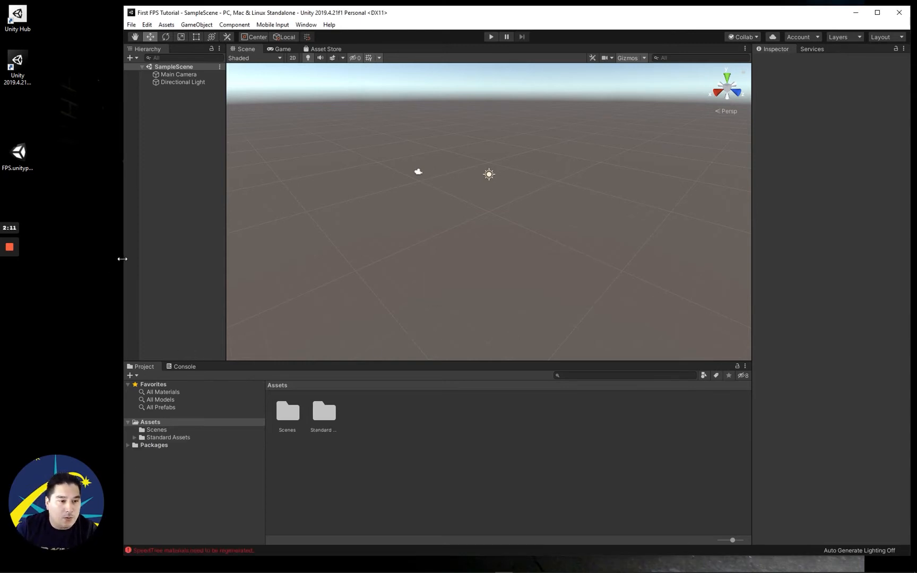
Step: Add a 3D Terrain object to SampleScene
left_click_drag(122, 258, 98, 260)
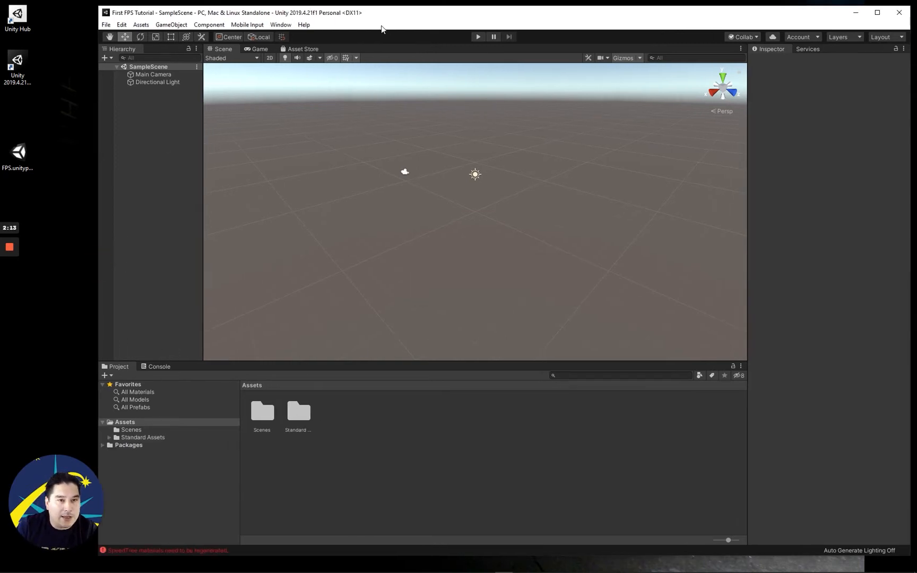
left_click_drag(422, 16, 425, 11)
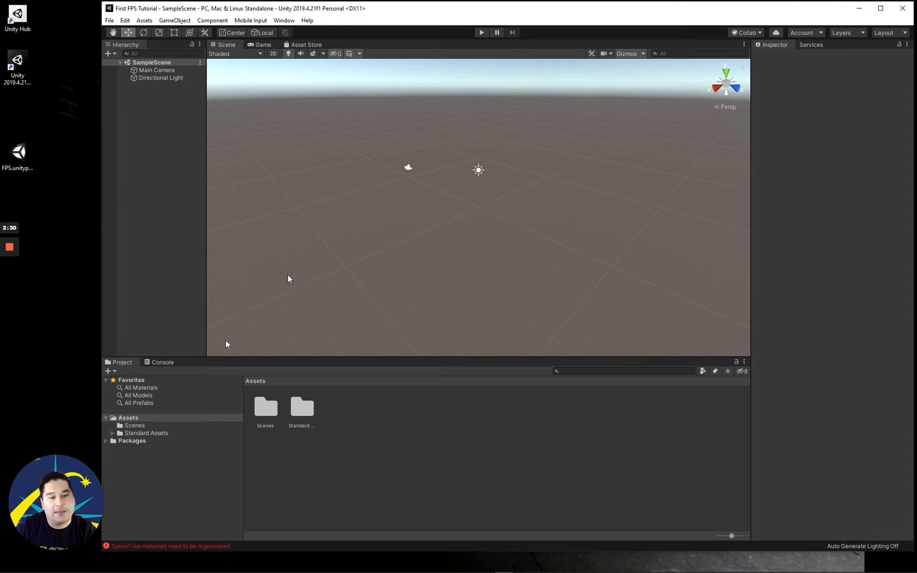
left_click(174, 20)
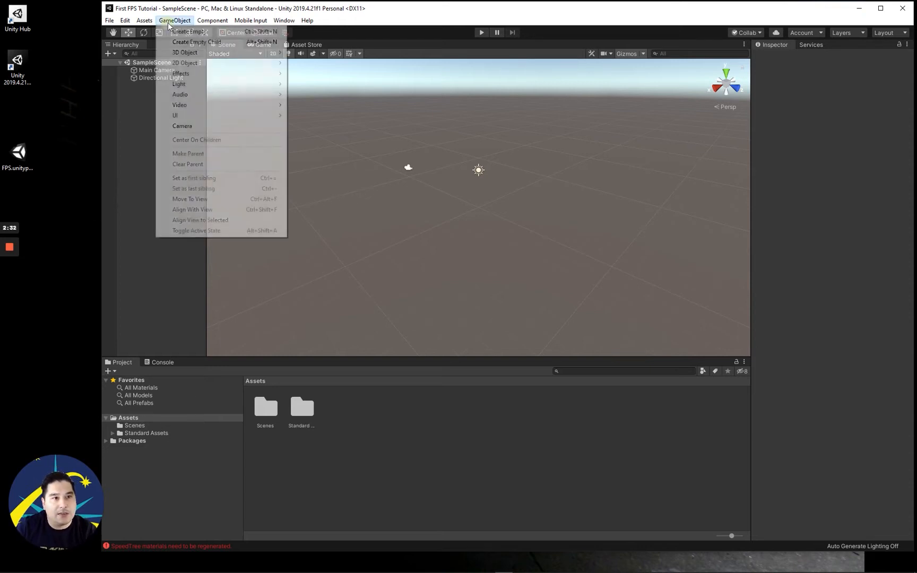
mouse_move(237, 55)
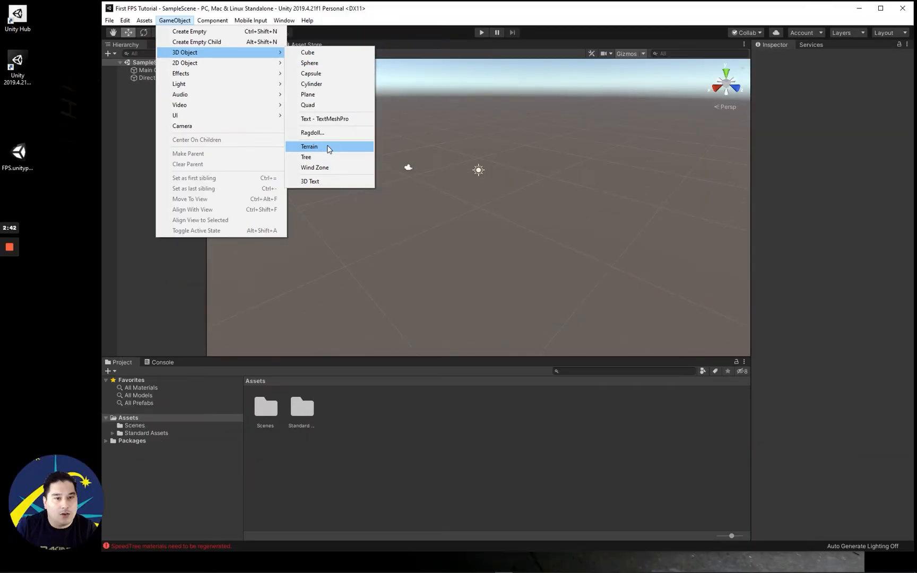
left_click(329, 148)
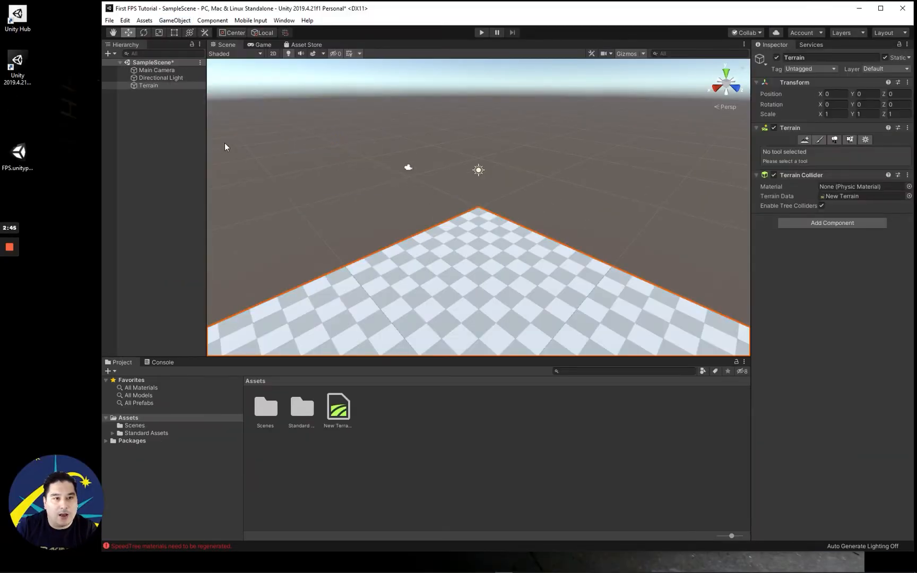
Step: Set the terrain's width and length to 200 each in its mesh resolution settings
scroll(497, 246, "down", 5)
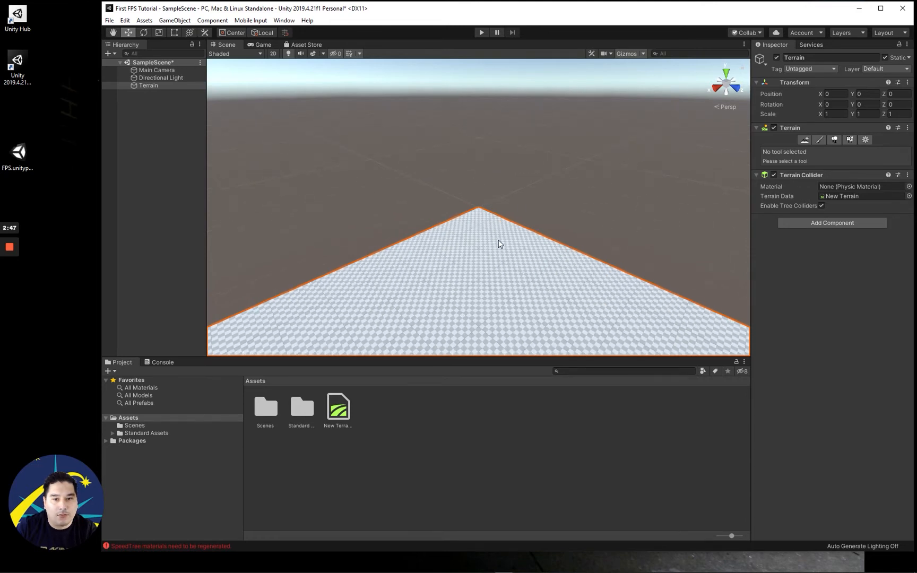
middle_click_drag(496, 246, 485, 161)
double_click(148, 86)
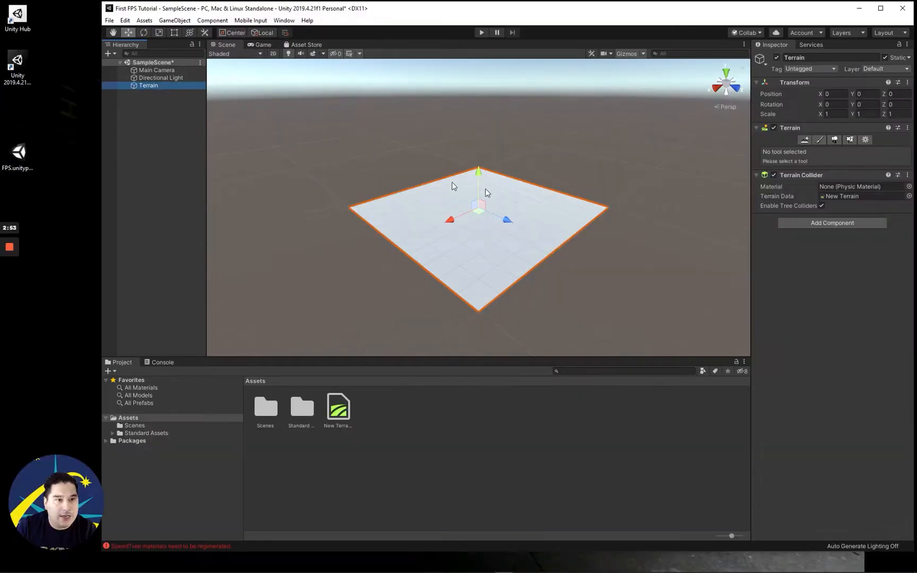
scroll(468, 227, "up", 1)
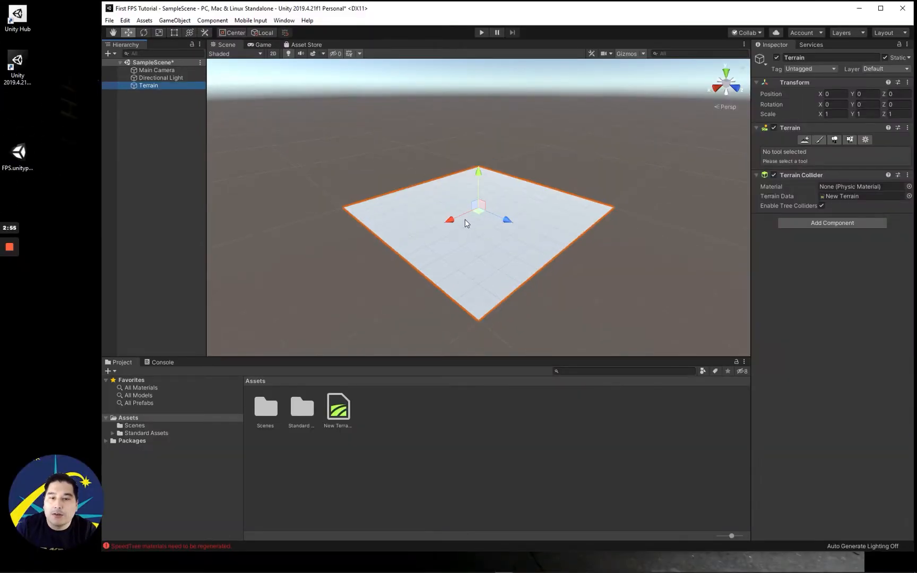
scroll(500, 233, "up", 1)
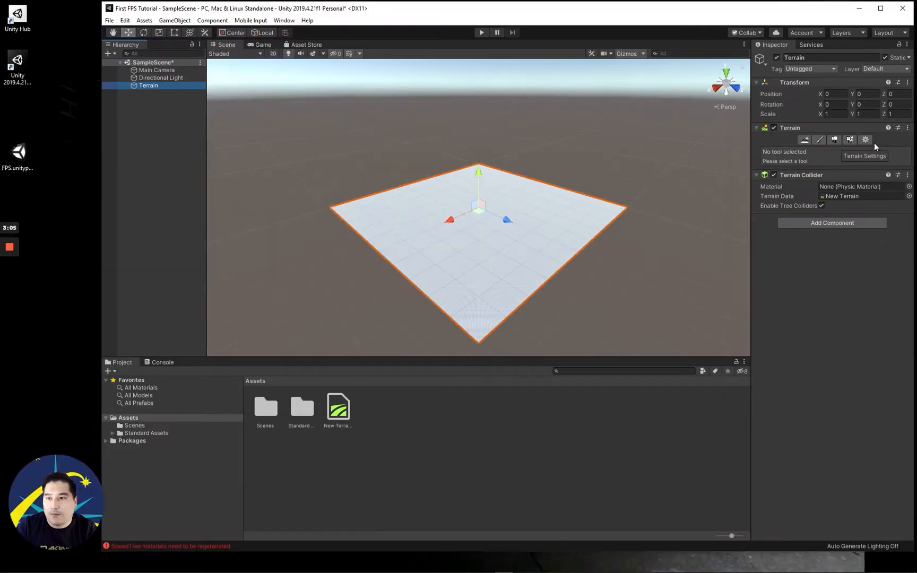
left_click(866, 139)
left_click(829, 431)
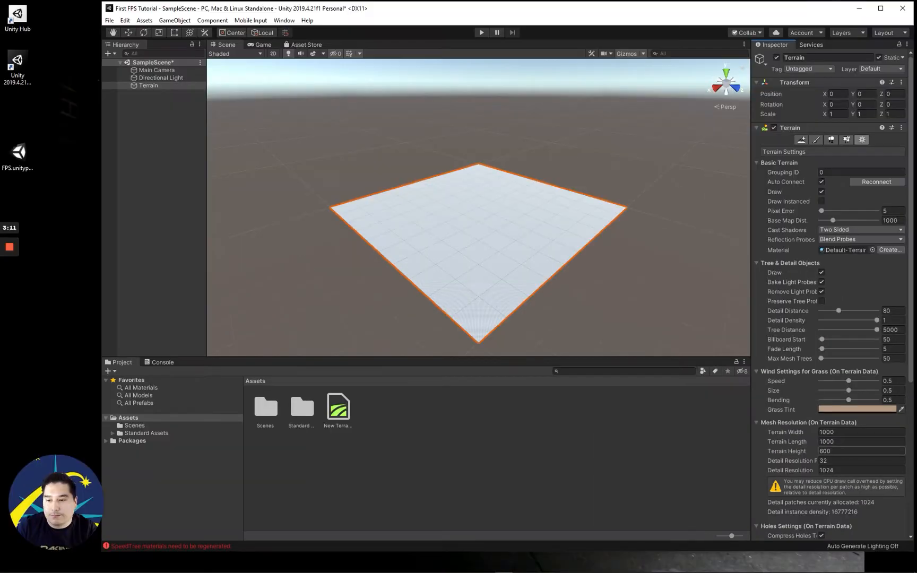
left_click(794, 432)
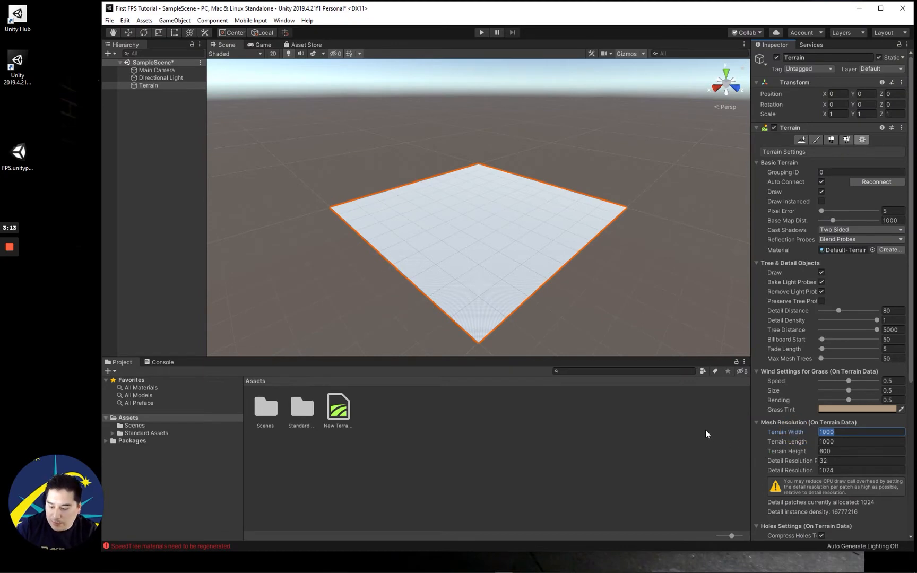
type("200")
key("Tab")
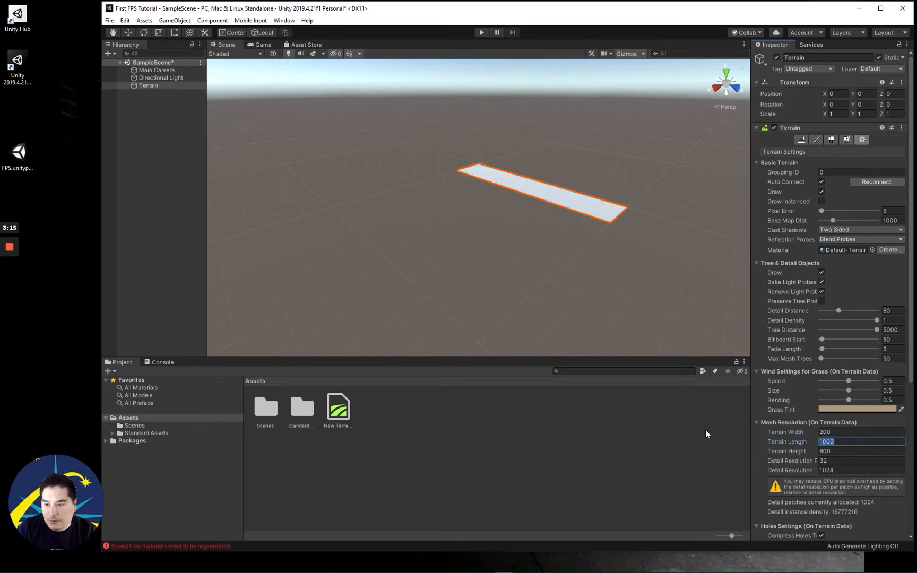
type("200")
key("Return")
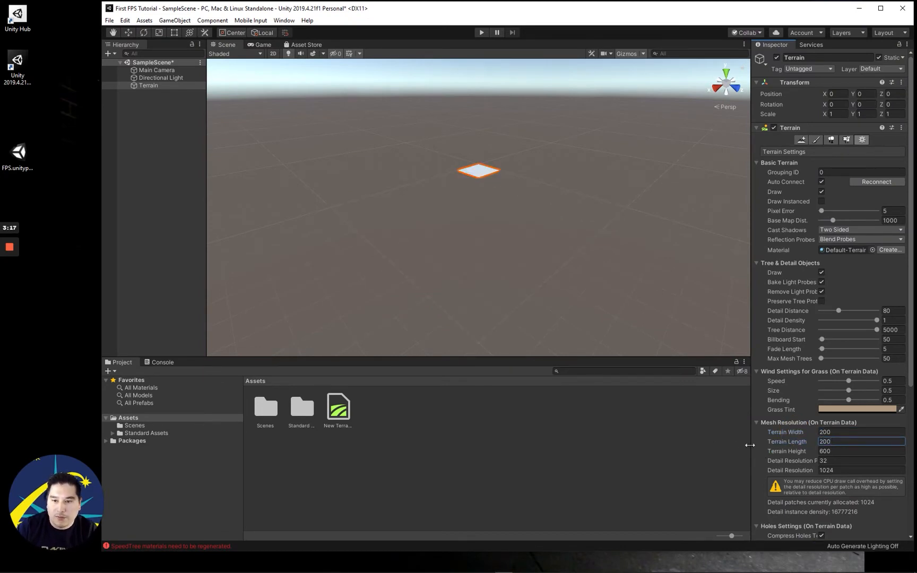
key("Tab")
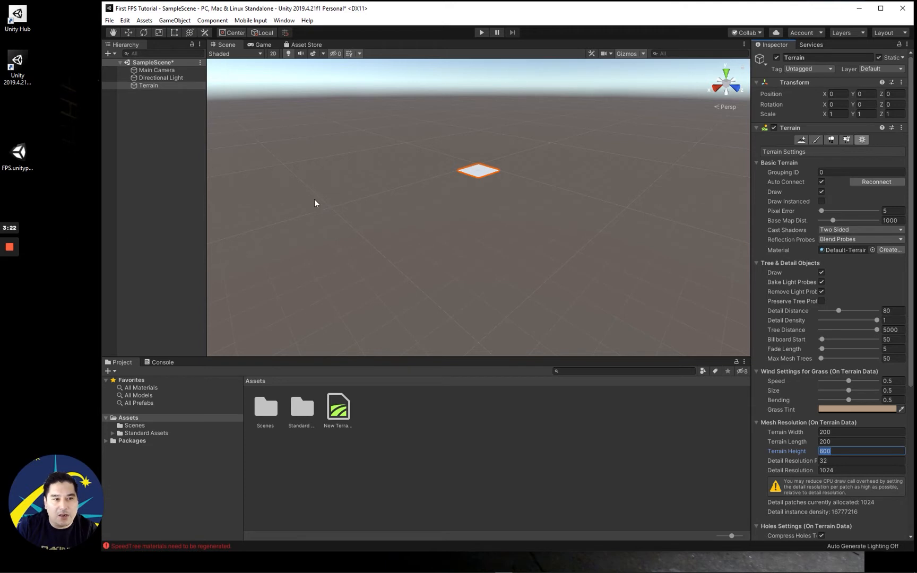
double_click(156, 86)
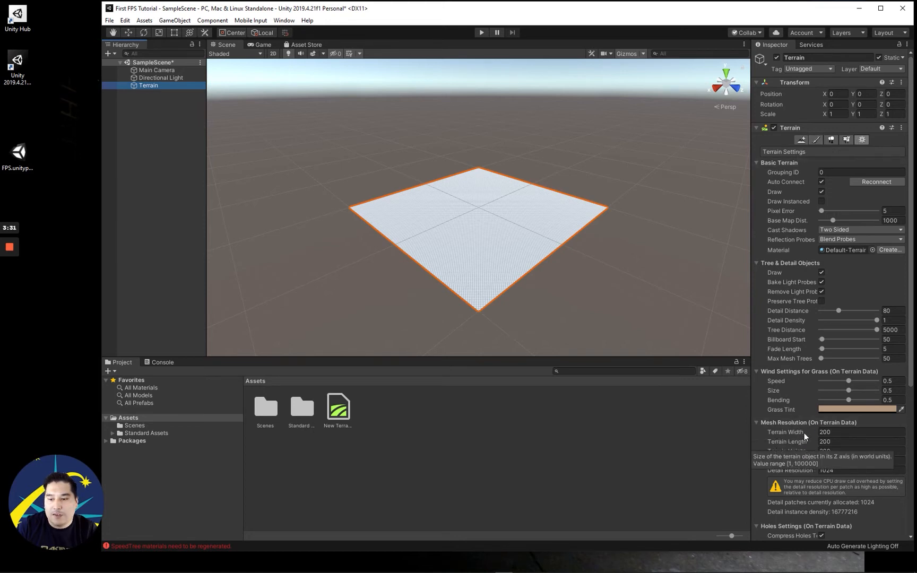
Step: Switch terrain painting to Set Height mode and set the target height to 300
left_click(816, 140)
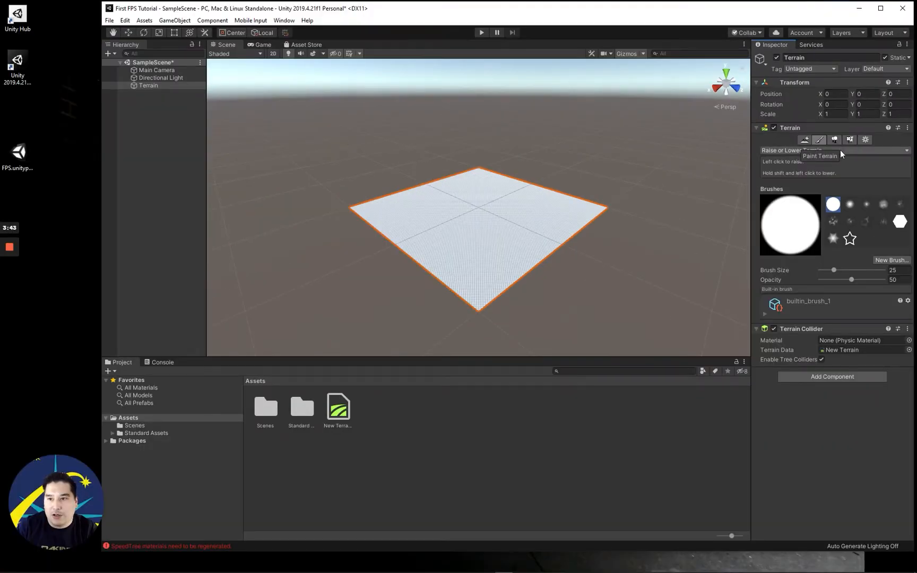
left_click(840, 151)
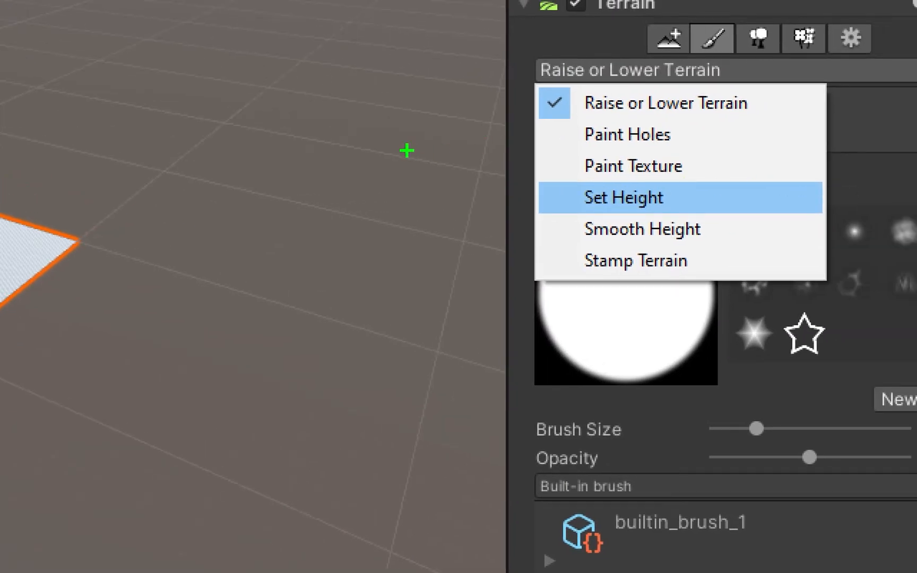
mouse_move(673, 156)
left_mouse_down()
mouse_move(540, 241)
mouse_move(711, 159)
left_mouse_up()
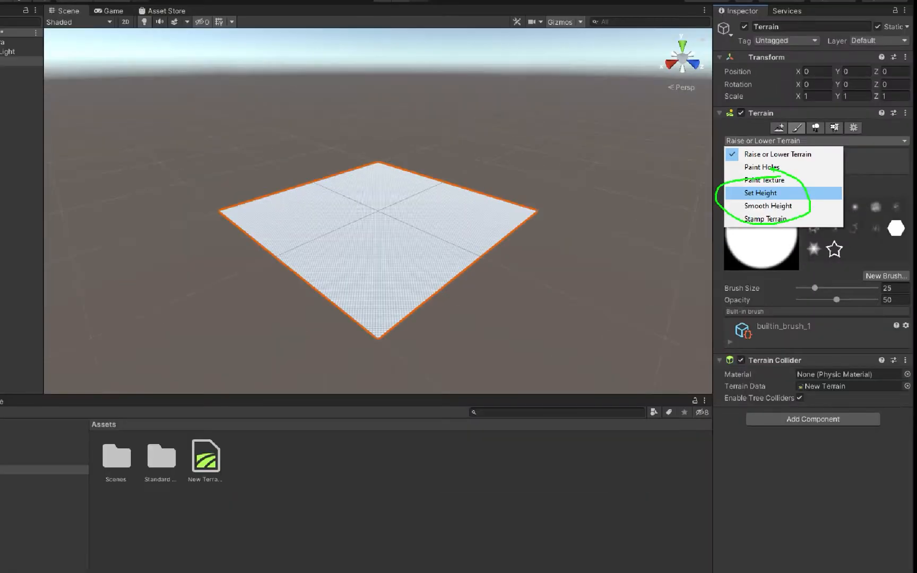
left_click(624, 197)
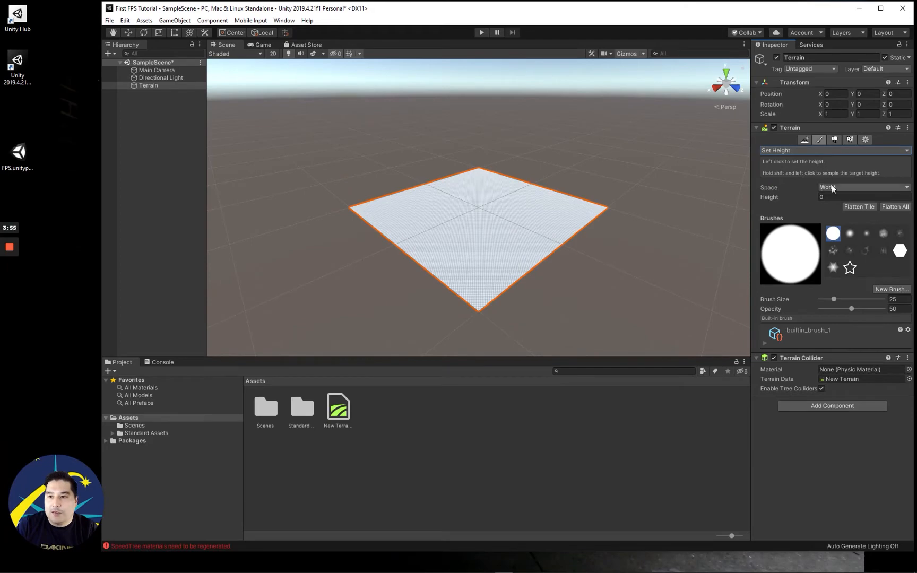
left_click(819, 197)
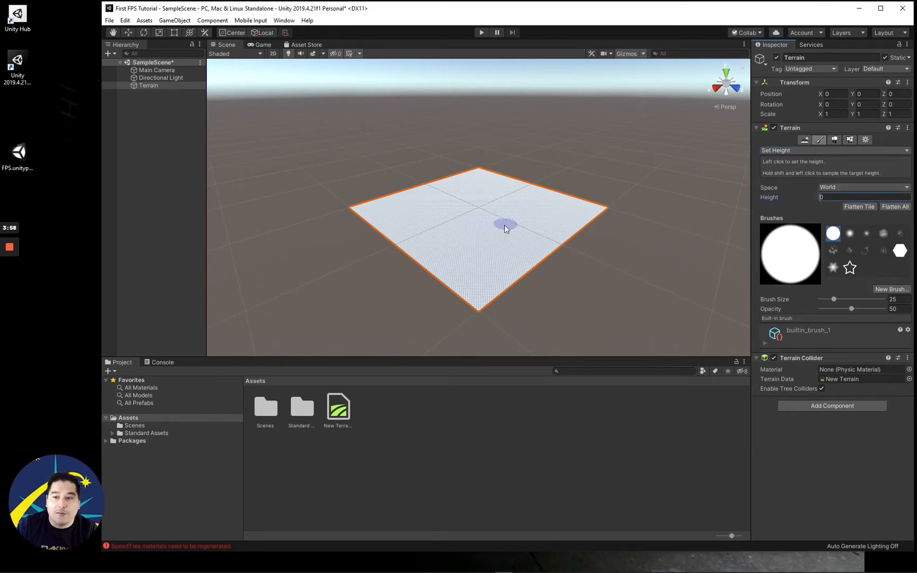
left_click(820, 199)
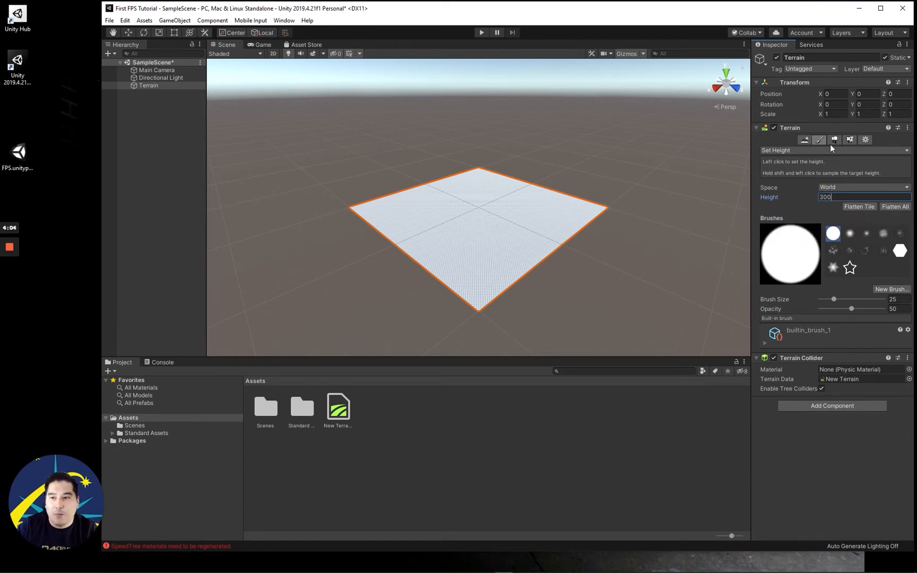
Step: Check the Terrain Height value in the mesh resolution settings and flatten the whole terrain to the height of 300
left_click(865, 140)
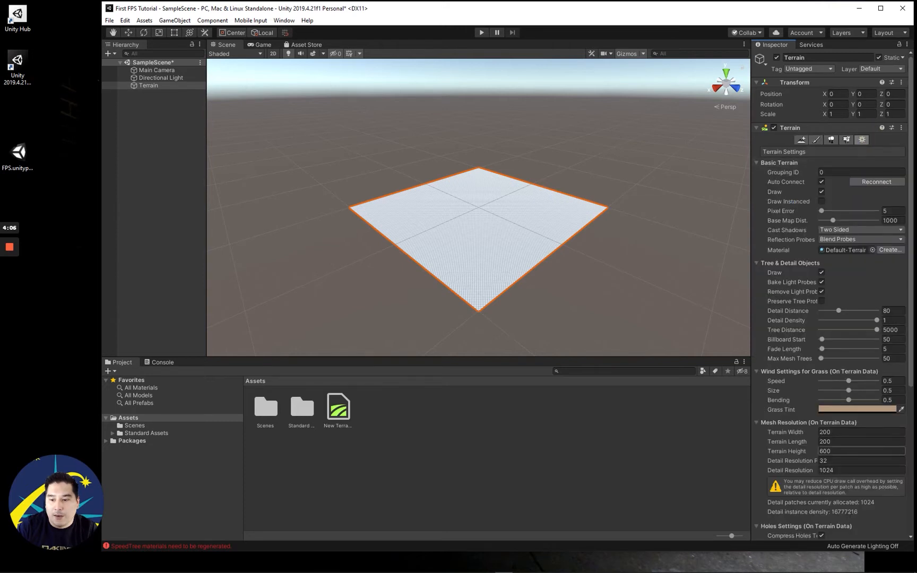
left_click(821, 452)
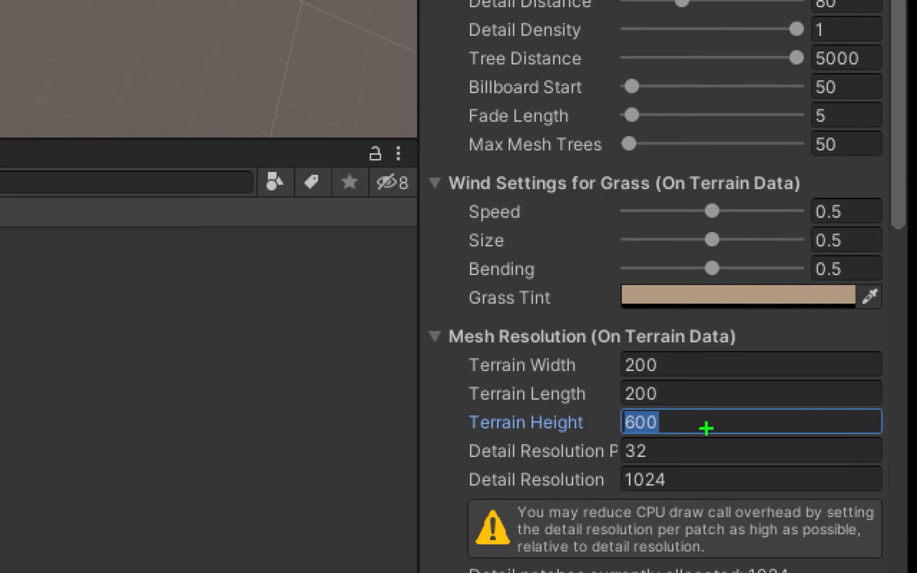
mouse_move(678, 405)
left_mouse_down()
mouse_move(601, 416)
mouse_move(679, 408)
left_mouse_up()
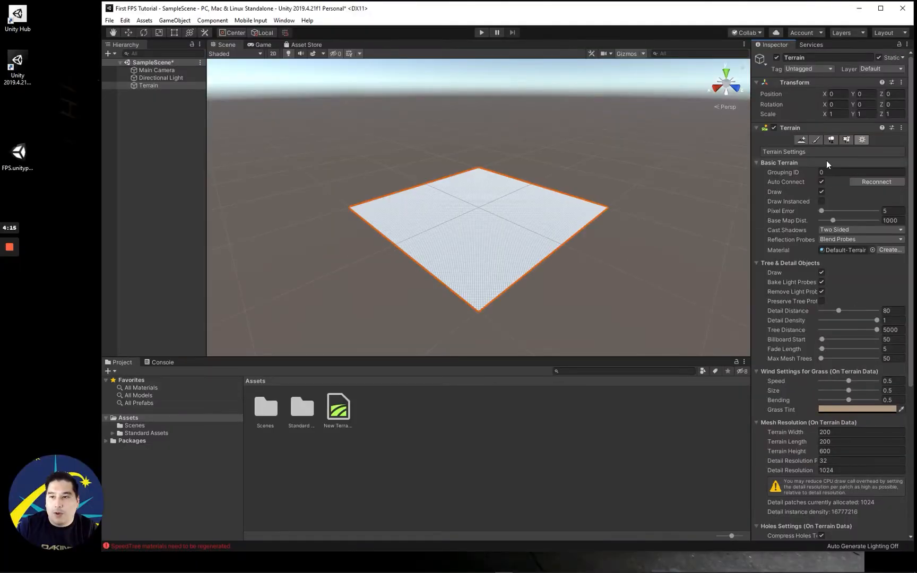
left_click(815, 140)
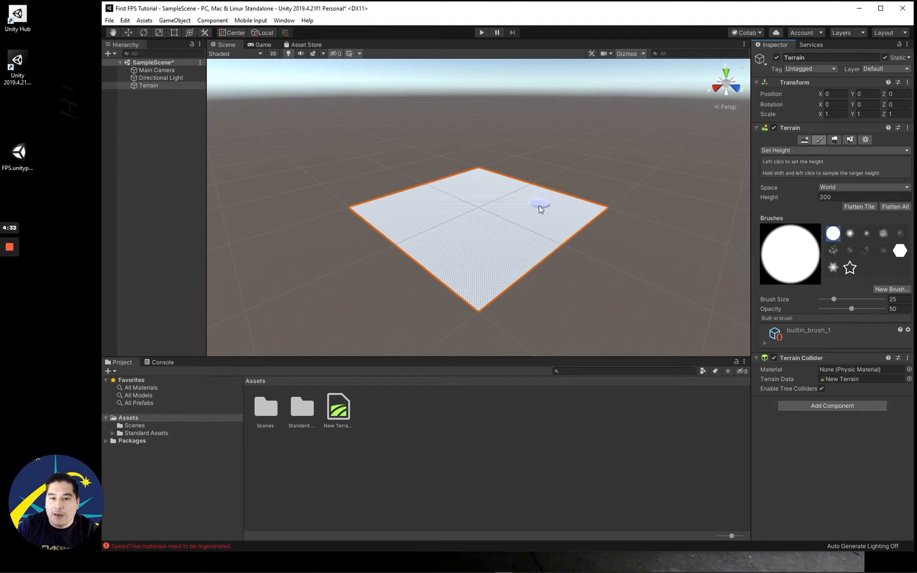
scroll(541, 206, "down", 6)
scroll(540, 201, "down", 2)
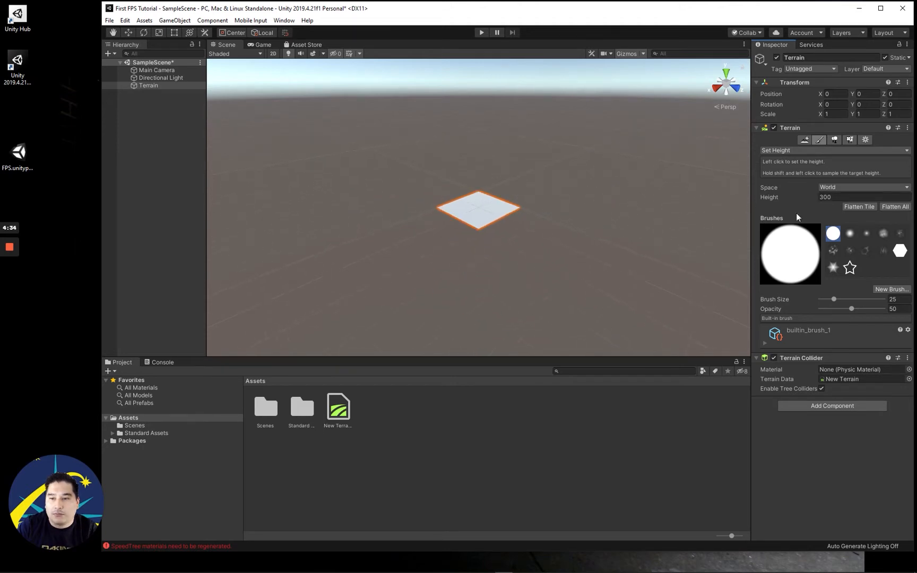
left_click(894, 206)
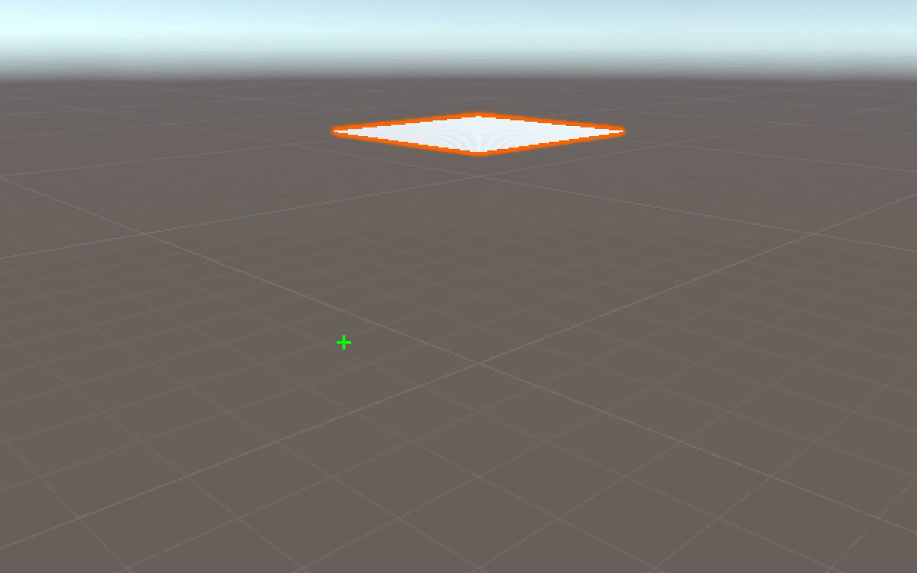
mouse_move(601, 370)
left_mouse_down()
mouse_move(581, 366)
mouse_move(620, 434)
mouse_move(472, 313)
left_mouse_up()
mouse_move(489, 427)
left_mouse_down()
mouse_move(471, 201)
mouse_move(501, 199)
mouse_move(456, 219)
left_mouse_up()
mouse_move(581, 262)
left_mouse_down()
mouse_move(586, 303)
mouse_move(562, 321)
left_mouse_up()
mouse_move(631, 282)
left_mouse_down()
mouse_move(618, 286)
mouse_move(636, 274)
mouse_move(682, 273)
left_mouse_up()
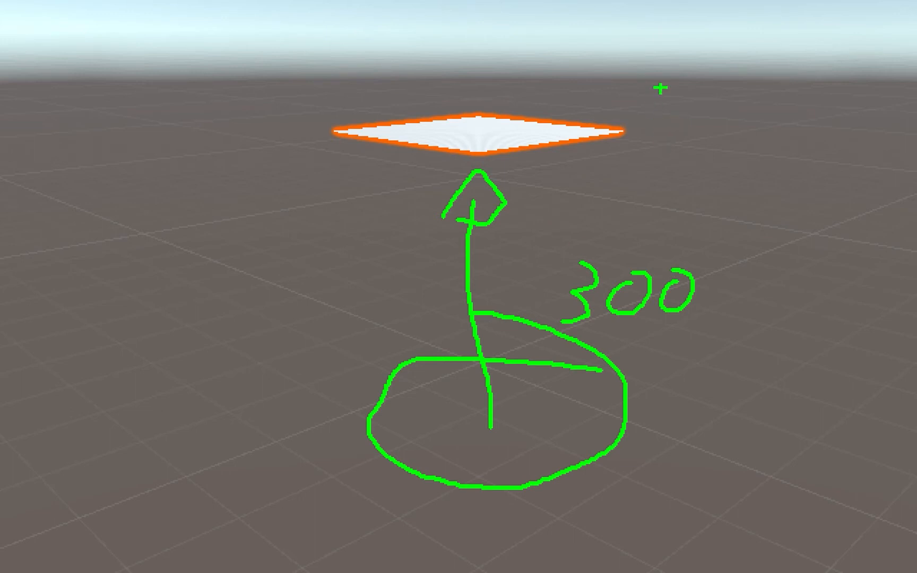
left_click_drag(688, 20, 670, 69)
mouse_move(756, 46)
left_mouse_down()
mouse_move(796, 72)
mouse_move(802, 32)
left_mouse_up()
left_click_drag(652, 97, 565, 133)
mouse_move(491, 119)
left_mouse_down()
mouse_move(498, 24)
mouse_move(497, 53)
left_mouse_up()
mouse_move(417, 129)
left_mouse_down()
mouse_move(440, 69)
mouse_move(451, 127)
mouse_move(532, 101)
mouse_move(506, 194)
mouse_move(475, 212)
mouse_move(417, 146)
left_mouse_up()
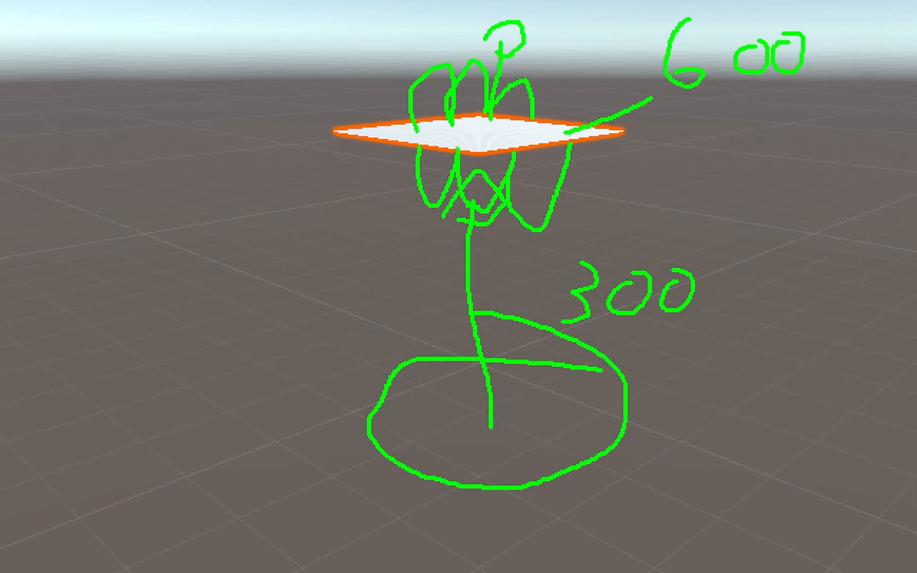
key("Escape")
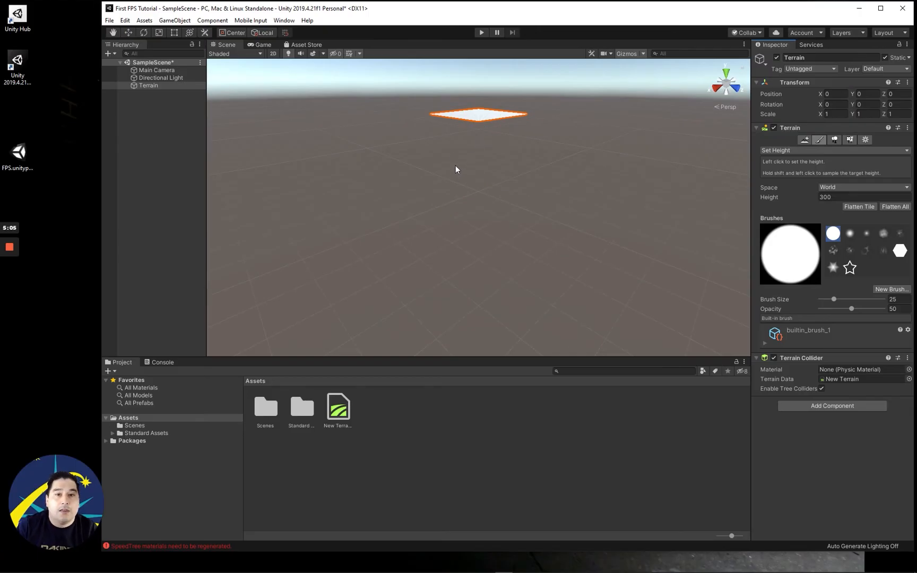
Step: Sculpt several test hills across the far half of the terrain in Raise or Lower Terrain mode
middle_click_drag(497, 133, 490, 211)
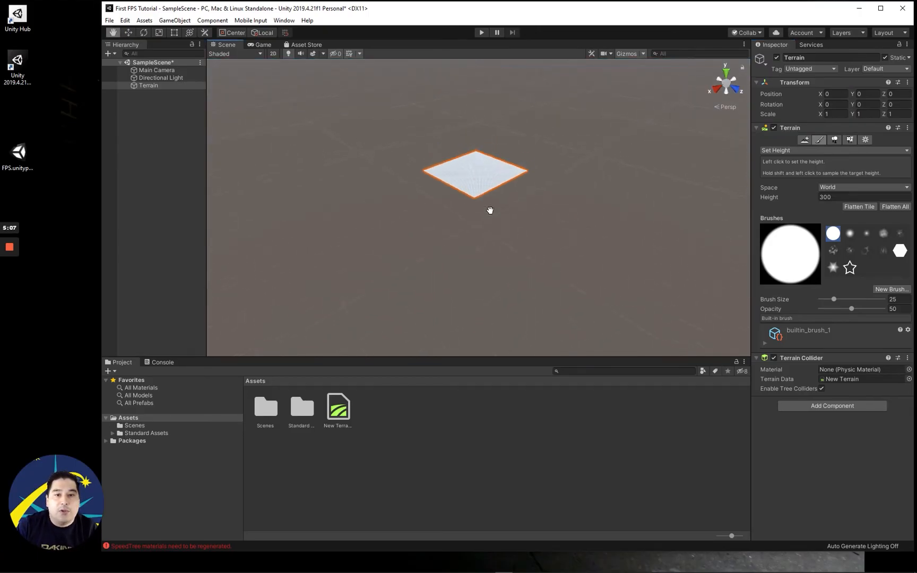
scroll(482, 206, "up", 5)
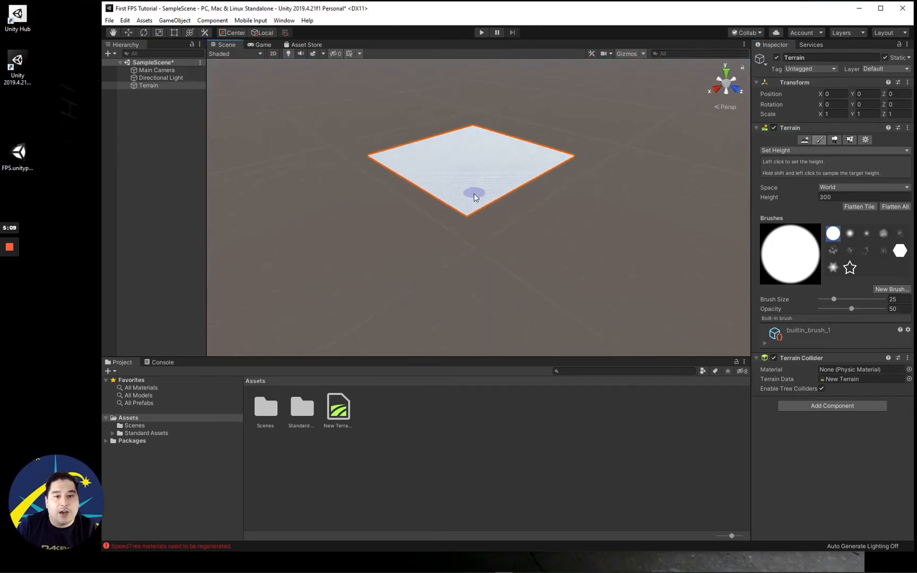
scroll(476, 197, "up", 2)
scroll(499, 155, "down", 1)
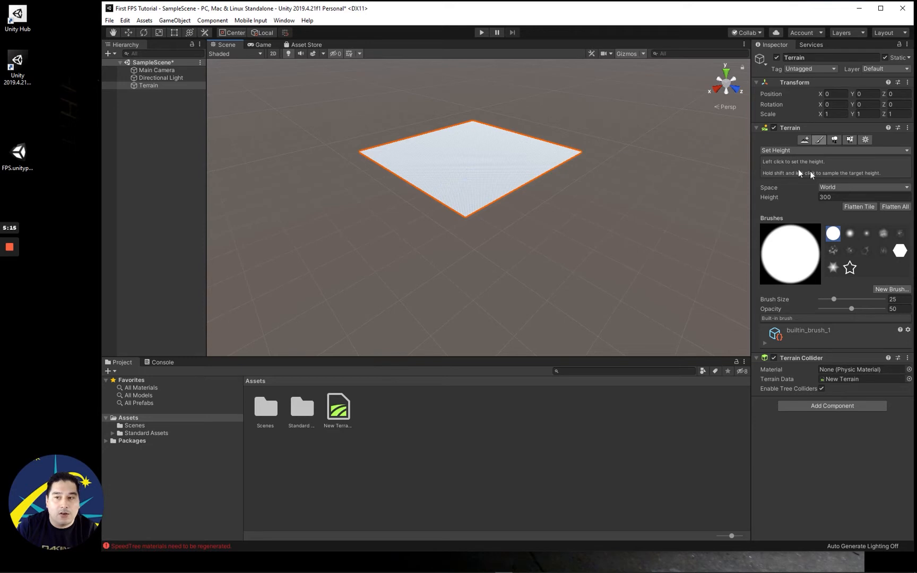
left_click(511, 137)
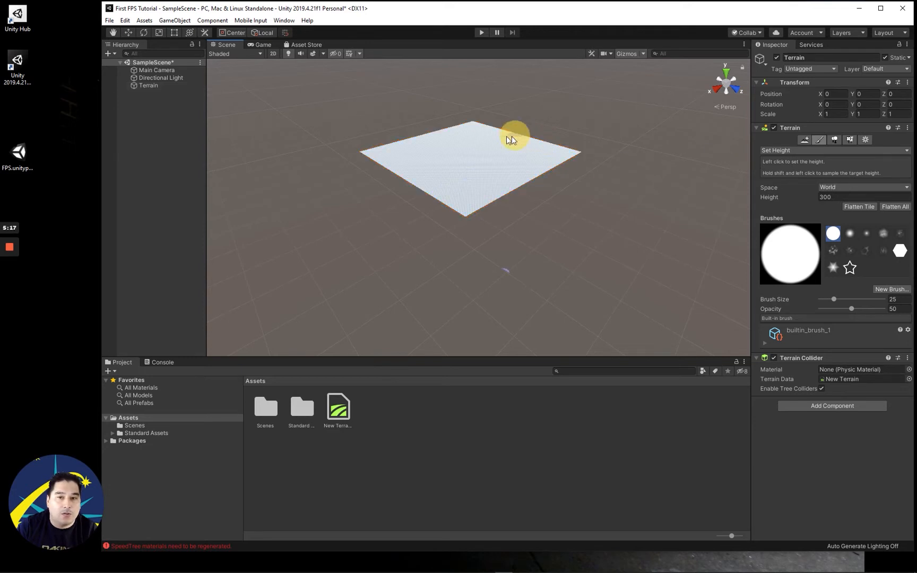
left_click(485, 154)
left_click(819, 151)
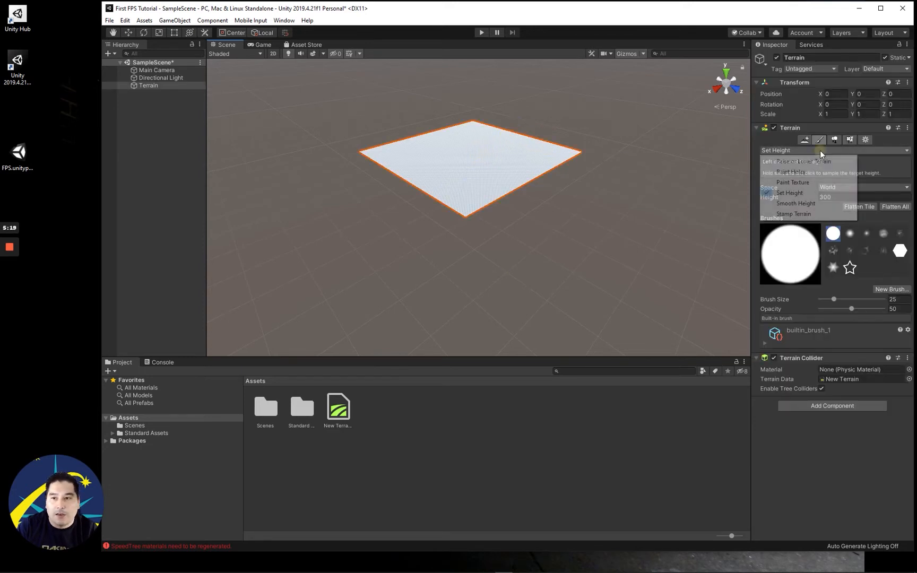
left_click(809, 160)
left_click_drag(545, 154, 525, 153)
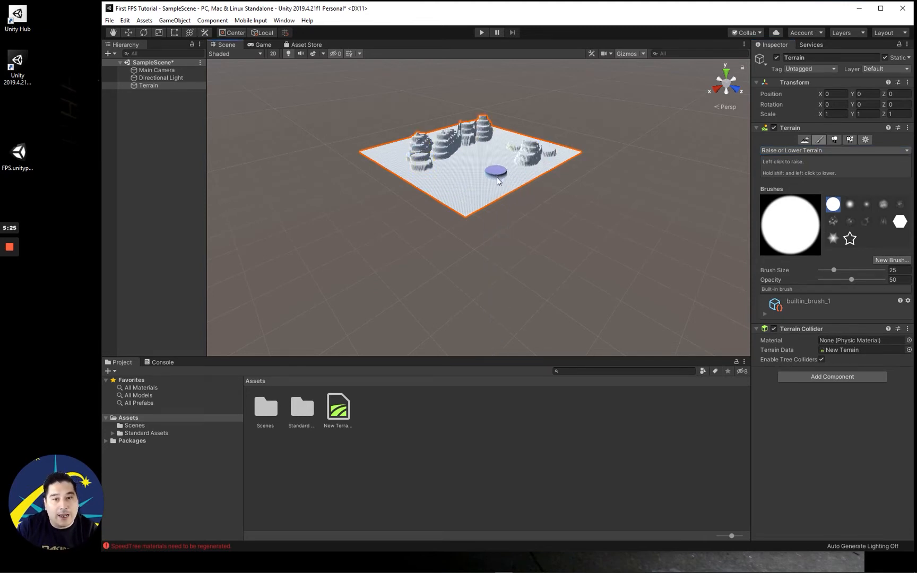
Step: Return to Set Height mode and flatten the entire terrain again at height 300
left_click(822, 152)
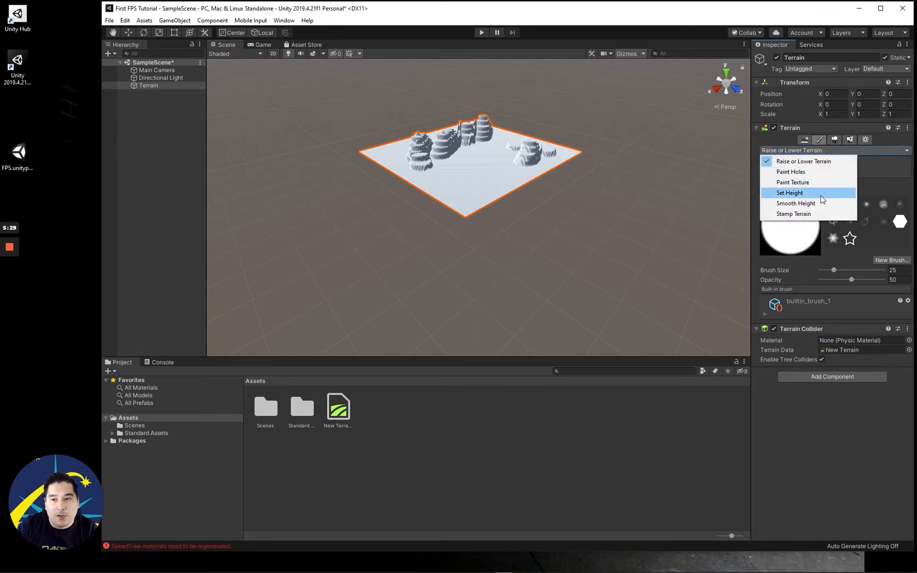
left_click(820, 195)
left_click(892, 208)
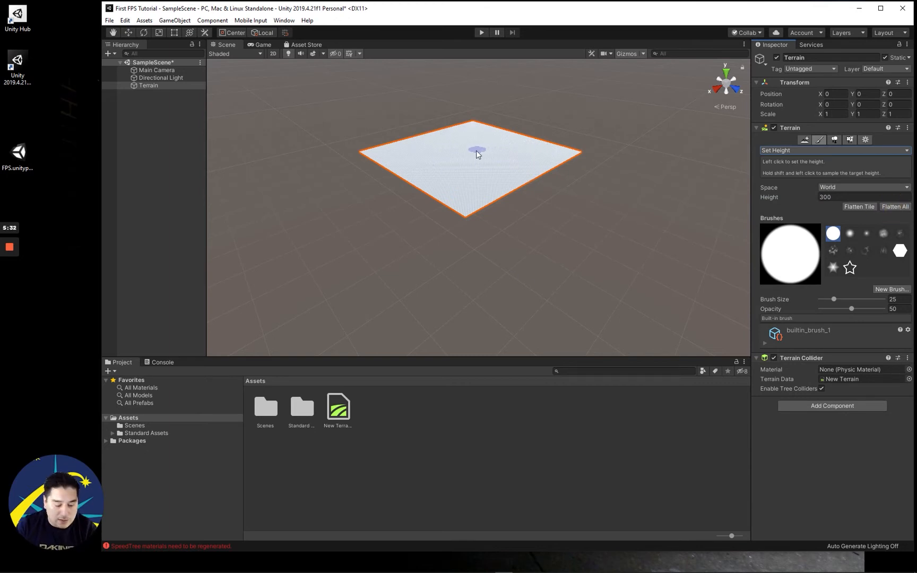
middle_click_drag(483, 151, 479, 177)
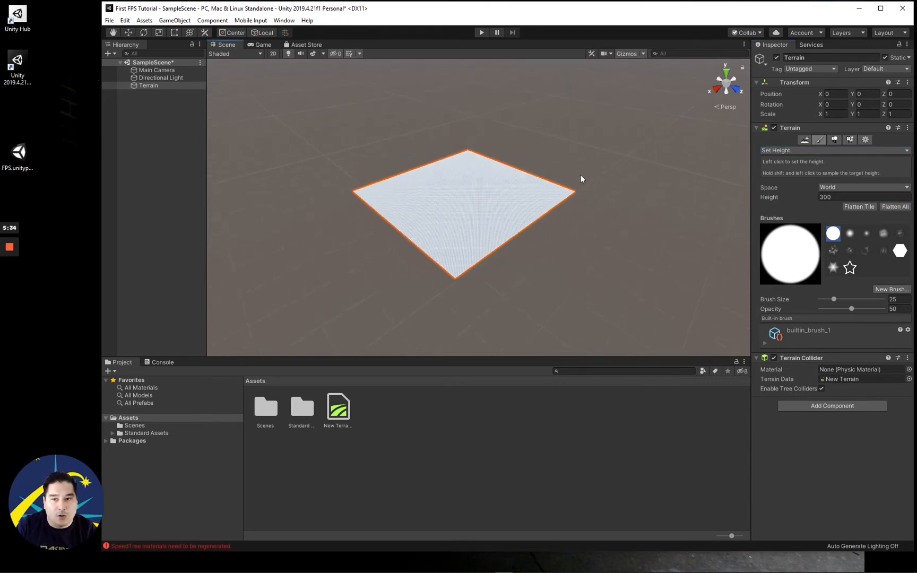
scroll(494, 204, "down", 1)
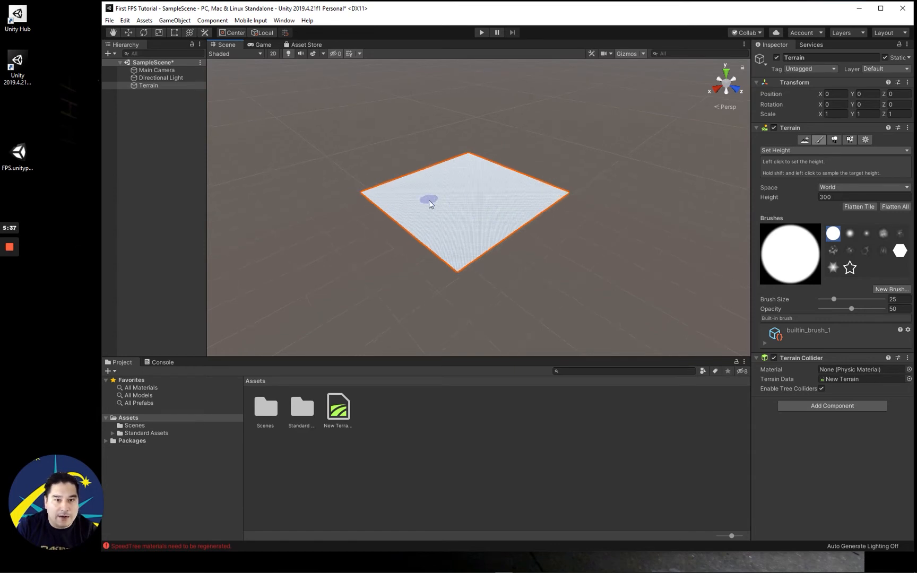
left_click(866, 139)
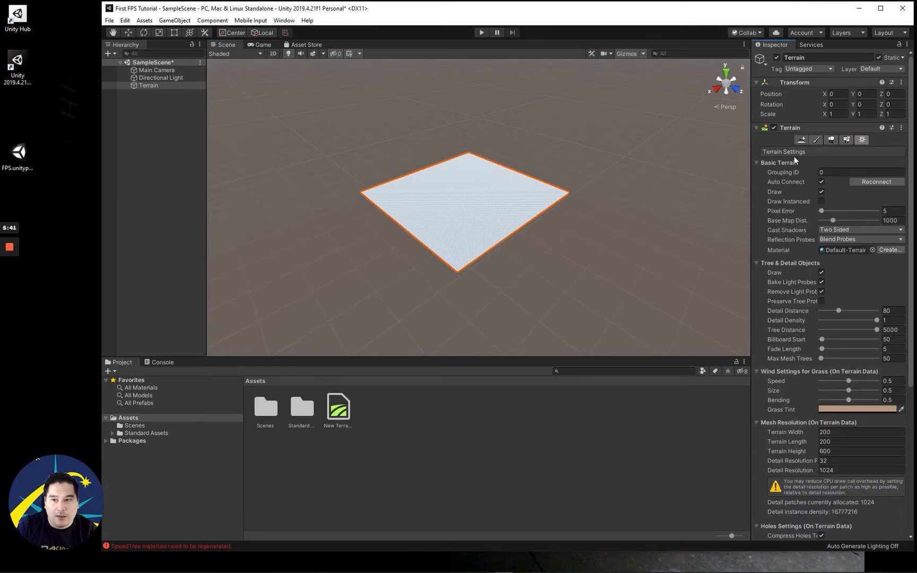
left_click(816, 139)
left_click(814, 150)
left_click(812, 193)
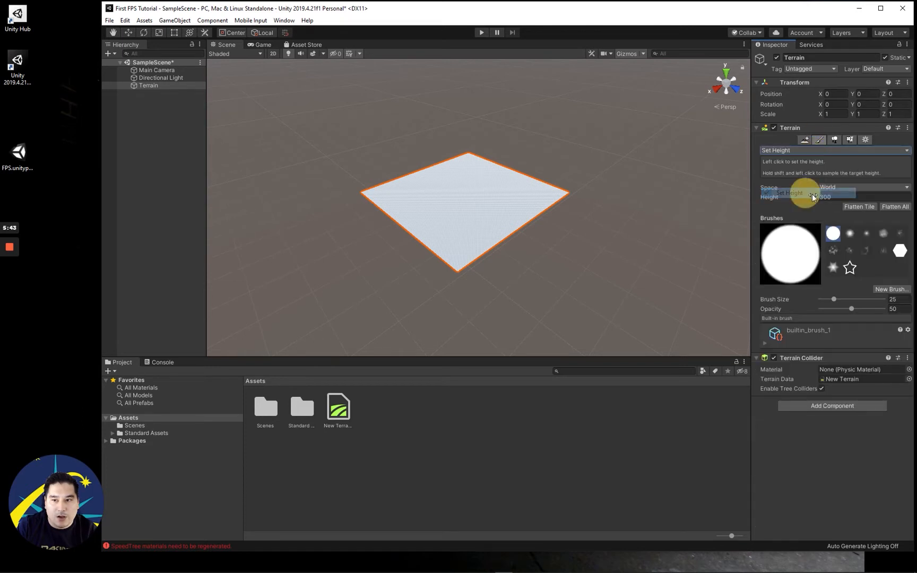
Step: Switch terrain painting to Paint Texture mode and start creating a new terrain layer
left_click(820, 150)
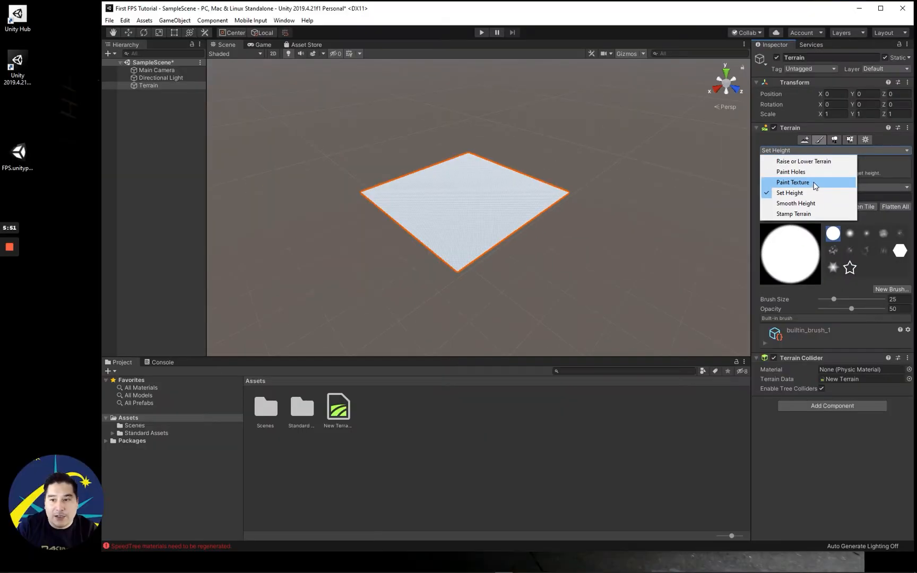
left_click(811, 180)
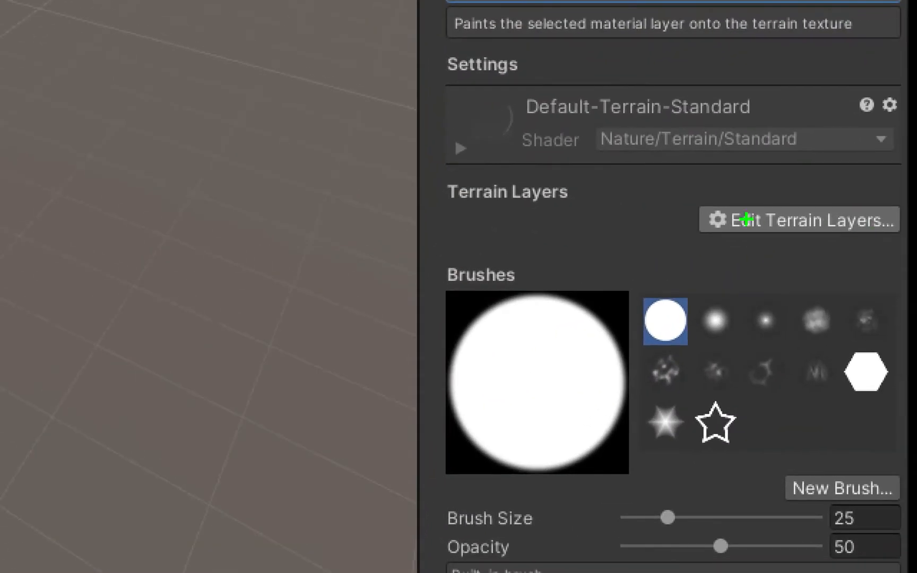
left_click_drag(822, 219, 857, 217)
left_click_drag(741, 192, 692, 221)
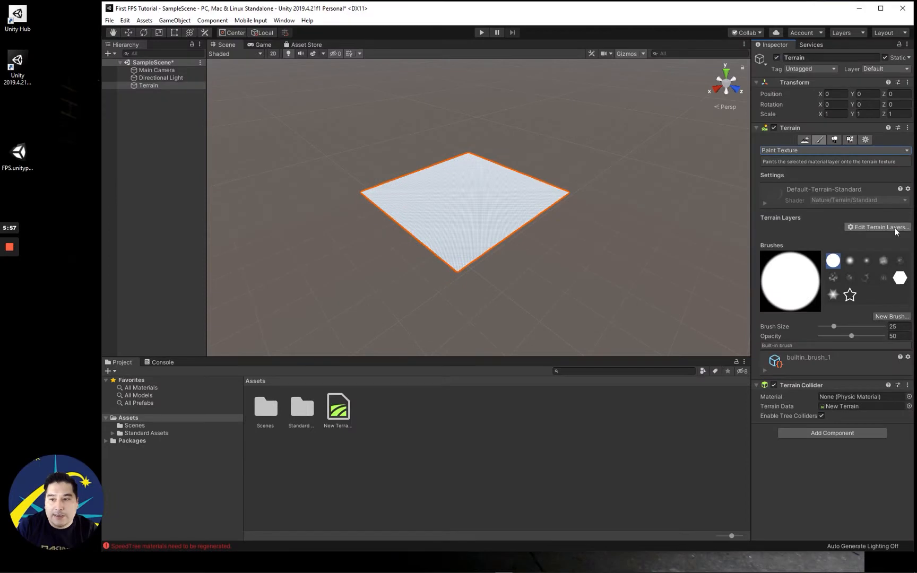
left_click(893, 228)
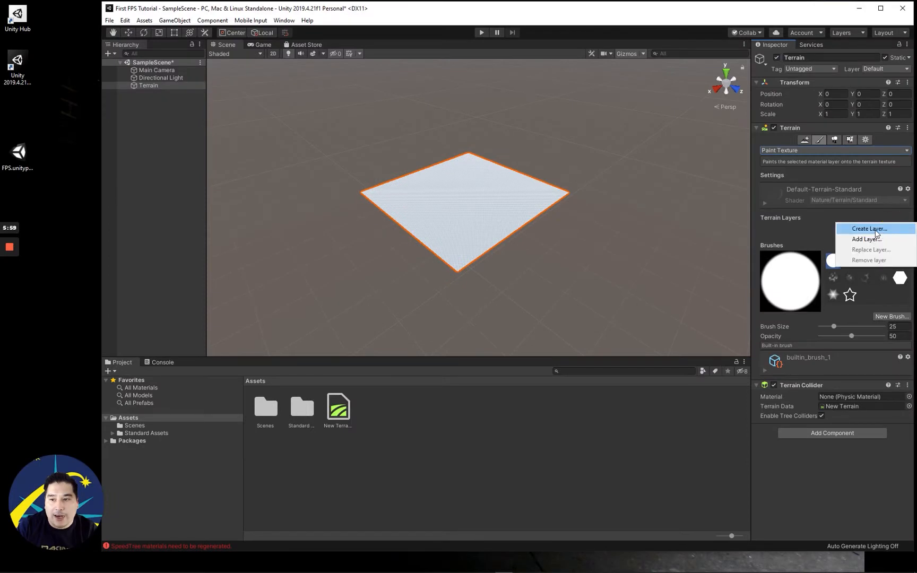
left_click(874, 229)
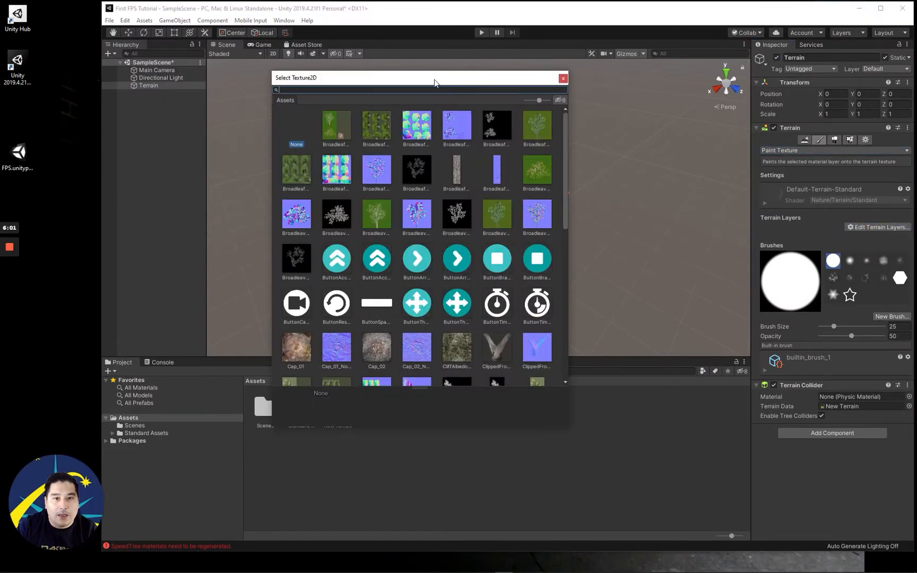
Step: Enlarge the texture picker and preview the GrassHill, GrassRocky, MudRocky and Sand albedo textures for the new terrain layer
left_click_drag(433, 82, 295, 27)
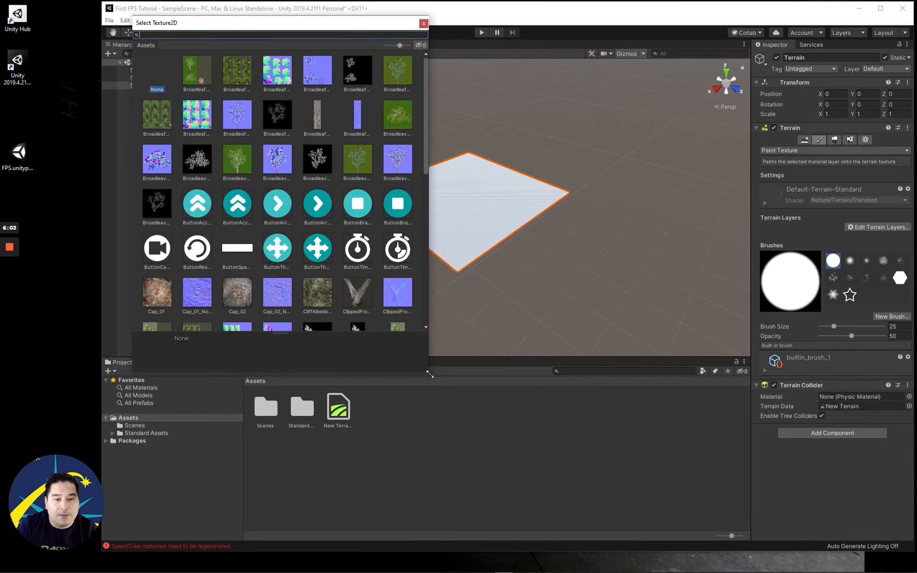
left_click_drag(429, 374, 745, 406)
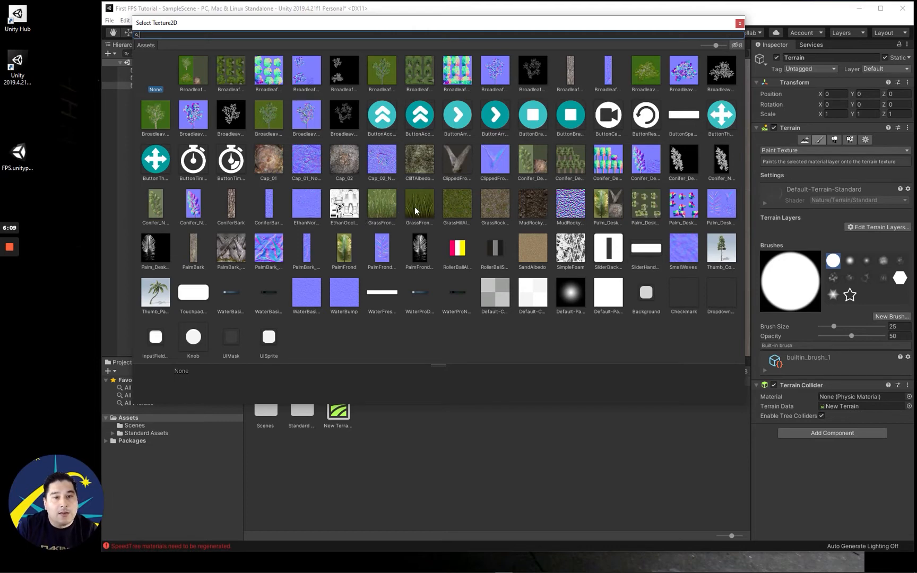
left_click(458, 202)
left_click(537, 207)
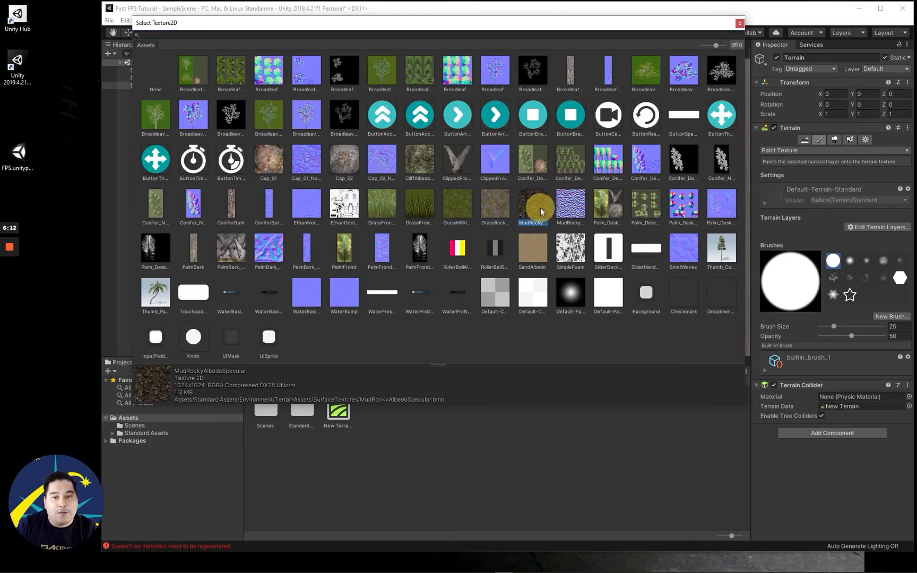
left_click(485, 201)
left_click(453, 202)
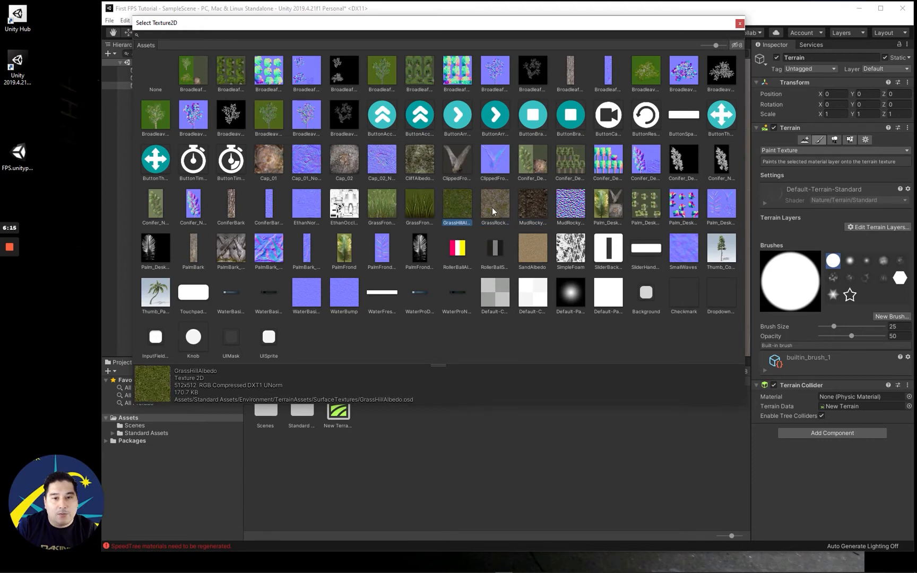
left_click(492, 207)
left_click(529, 205)
left_click(528, 244)
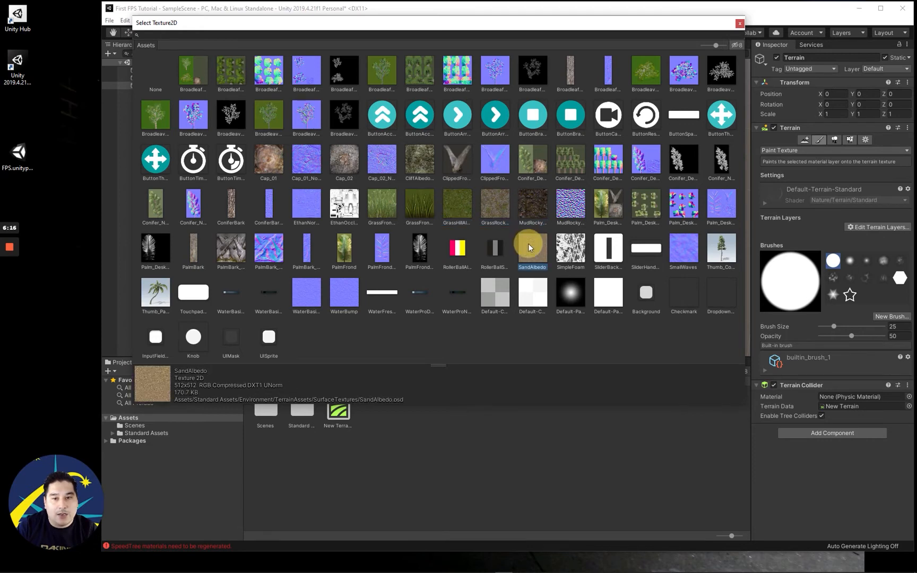
left_click(454, 203)
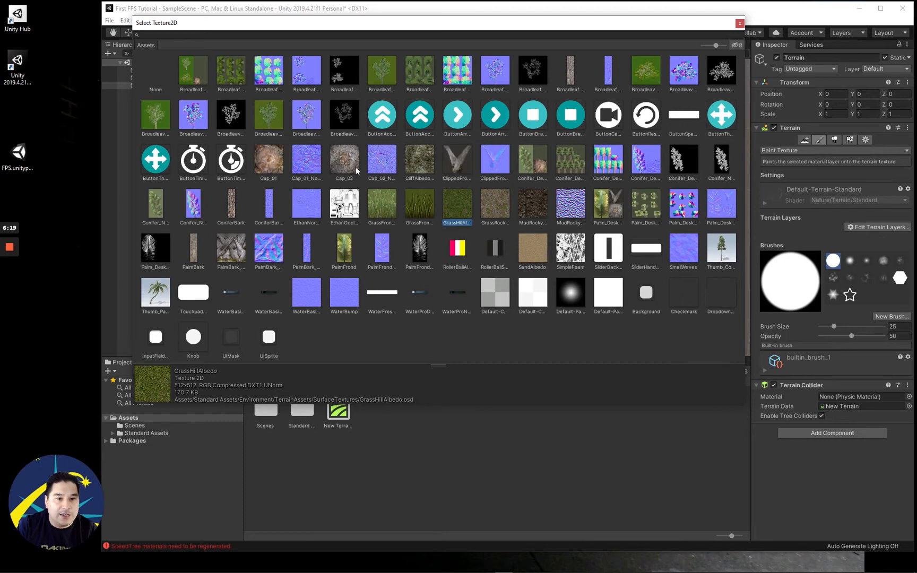
Step: Create the first terrain layer from the MudRockyAlbedoSpecular texture
left_click(495, 205)
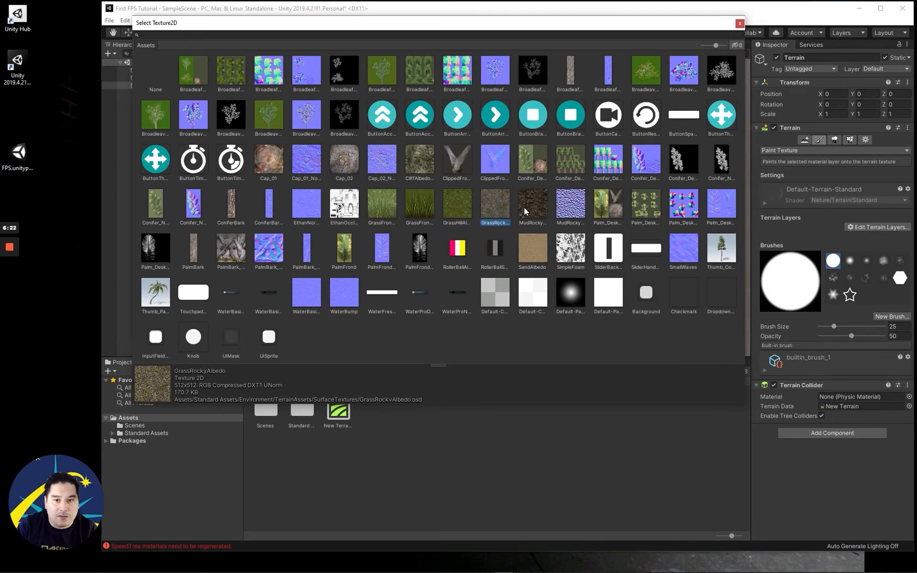
left_click(534, 210)
double_click(533, 206)
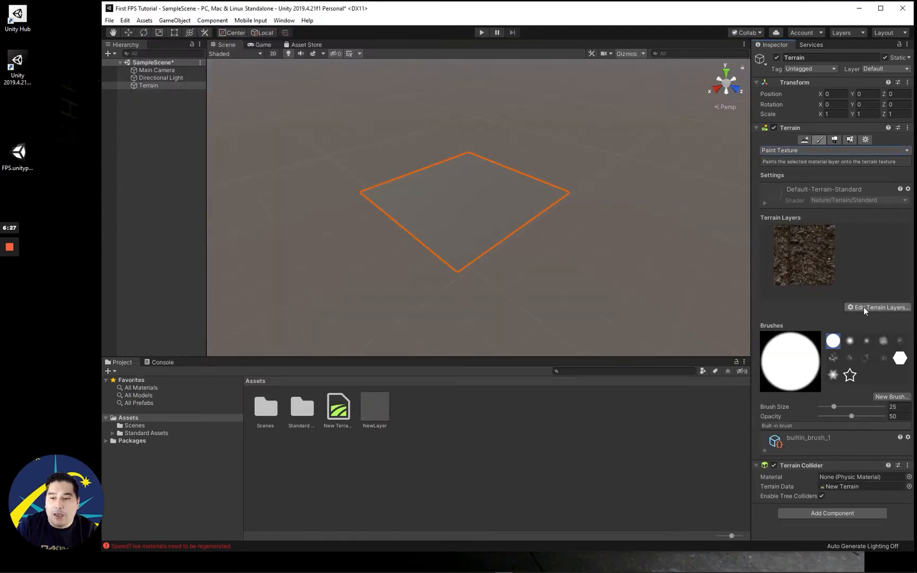
Step: Create a second terrain layer from the GrassHillAlbedo texture
left_click(878, 307)
left_click(477, 207)
scroll(481, 211, "up", 3)
scroll(480, 209, "up", 8)
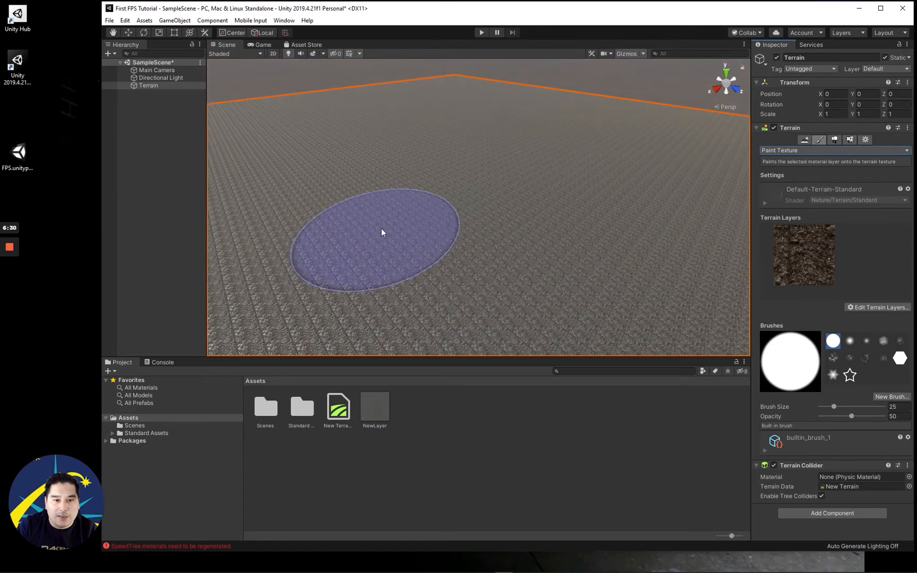
scroll(502, 233, "down", 4)
scroll(493, 240, "down", 2)
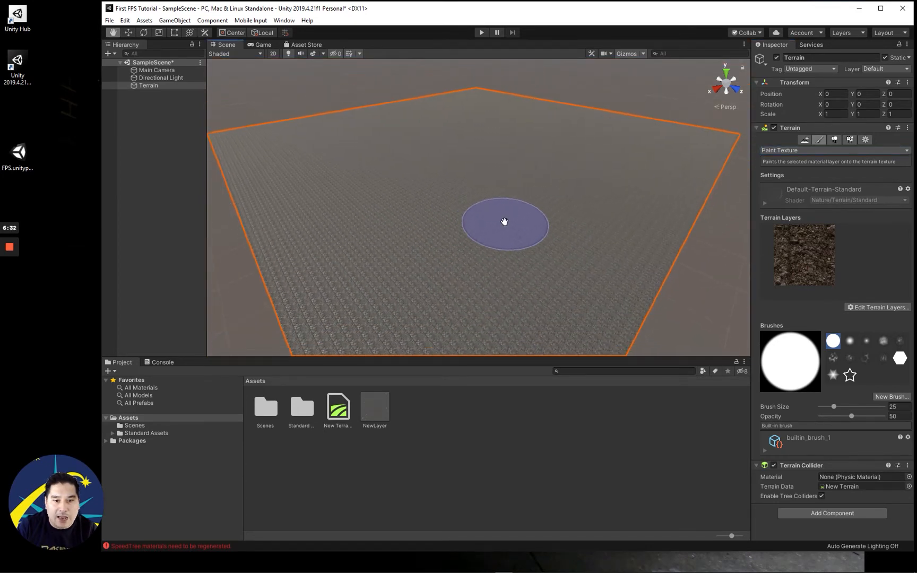
left_click(873, 308)
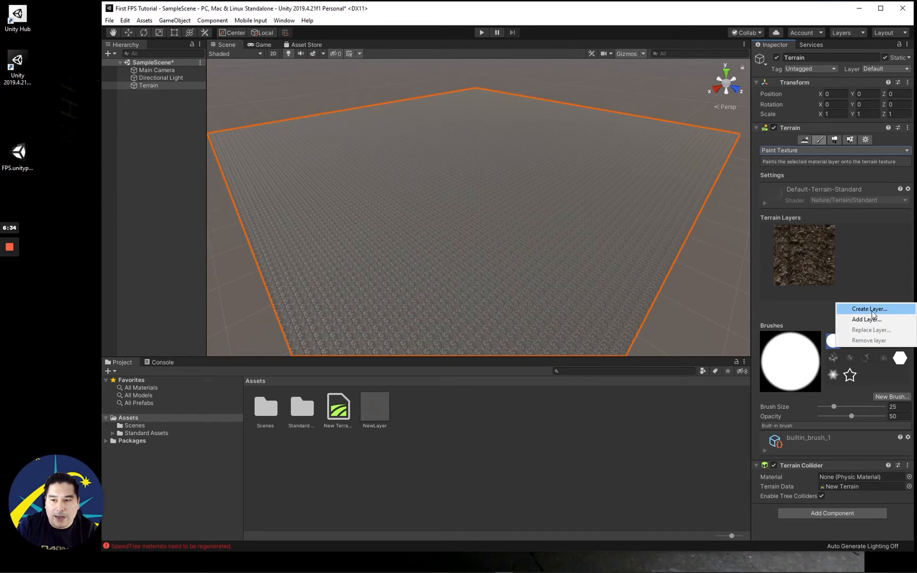
left_click(870, 309)
double_click(463, 207)
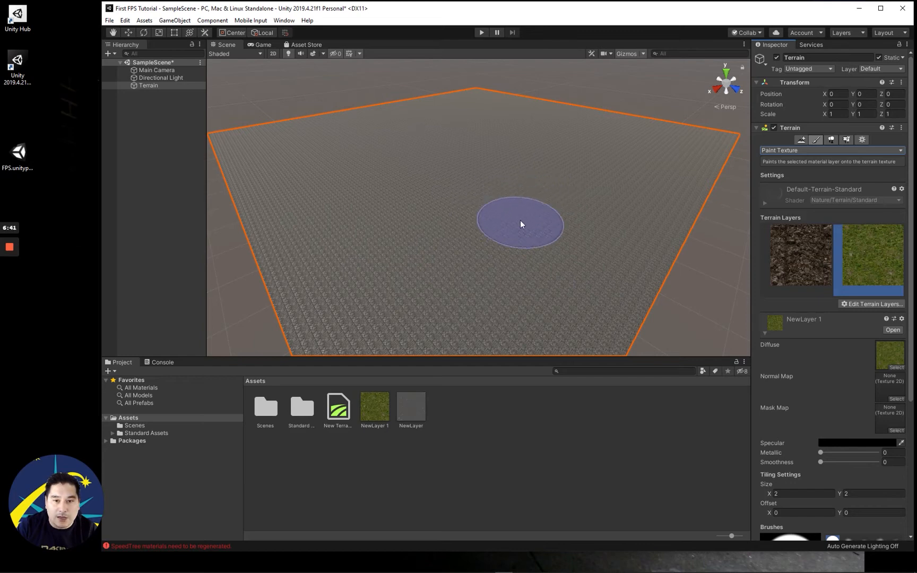
Step: Paint grass over the middle of the terrain, and increase the brush size to 130 to add a wide faint patch
mouse_move(520, 221)
left_mouse_down()
mouse_move(447, 201)
mouse_move(366, 222)
mouse_move(466, 164)
mouse_move(486, 164)
left_mouse_up()
scroll(806, 431, "down", 3)
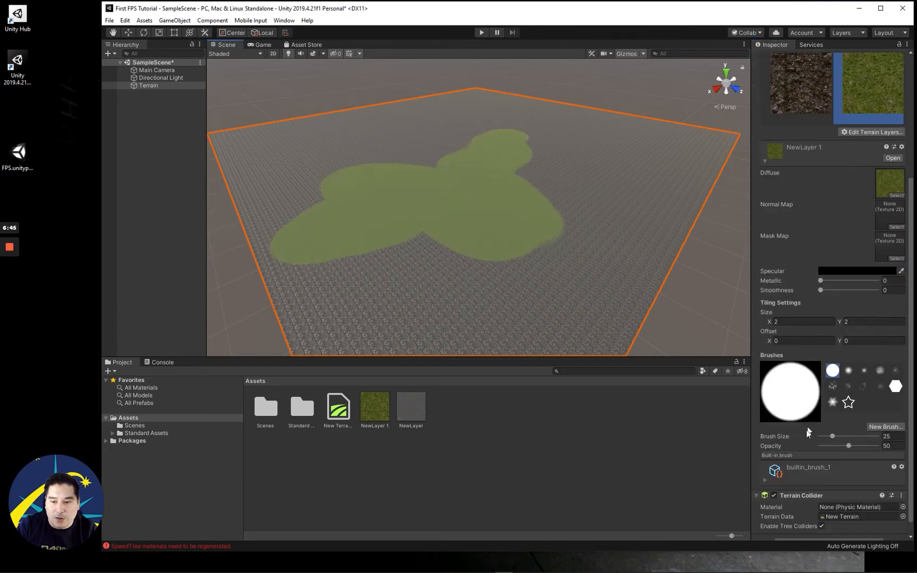
left_click_drag(832, 437, 841, 437)
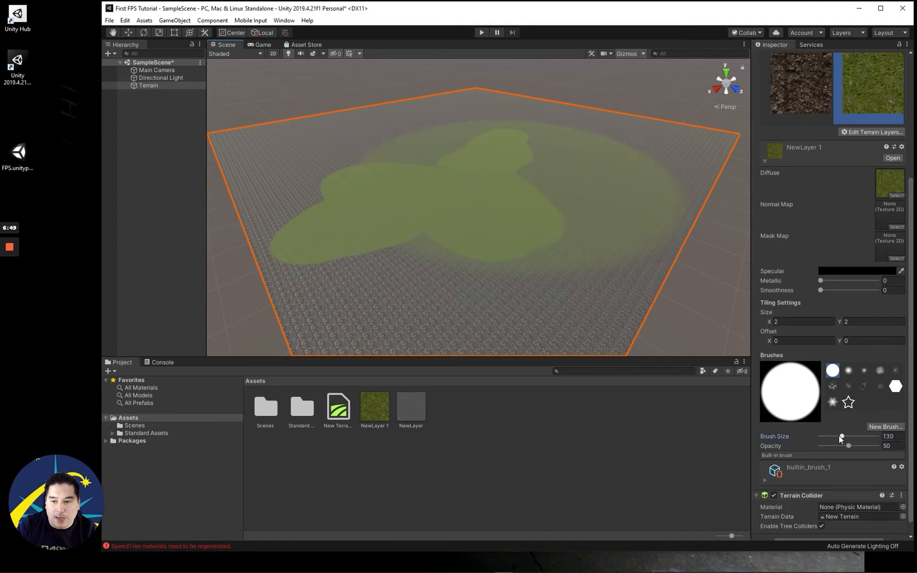
Step: Set brush size to 12 and paint grass toward the terrain's right edge, plus a patch near the front corner at opacity 24.6
left_click_drag(841, 437, 829, 436)
mouse_move(585, 264)
left_mouse_down()
mouse_move(585, 205)
mouse_move(600, 233)
left_mouse_up()
left_click_drag(847, 445, 834, 446)
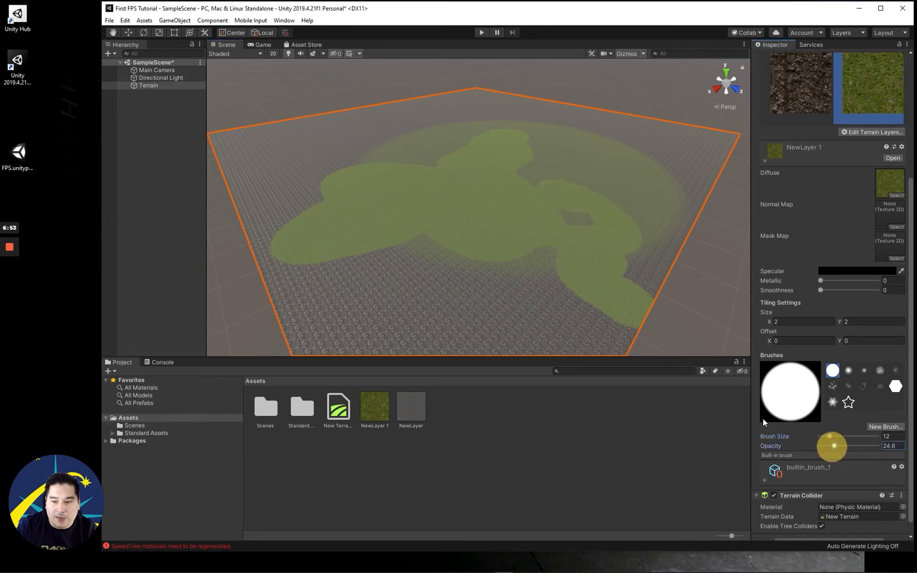
left_click_drag(469, 303, 403, 297)
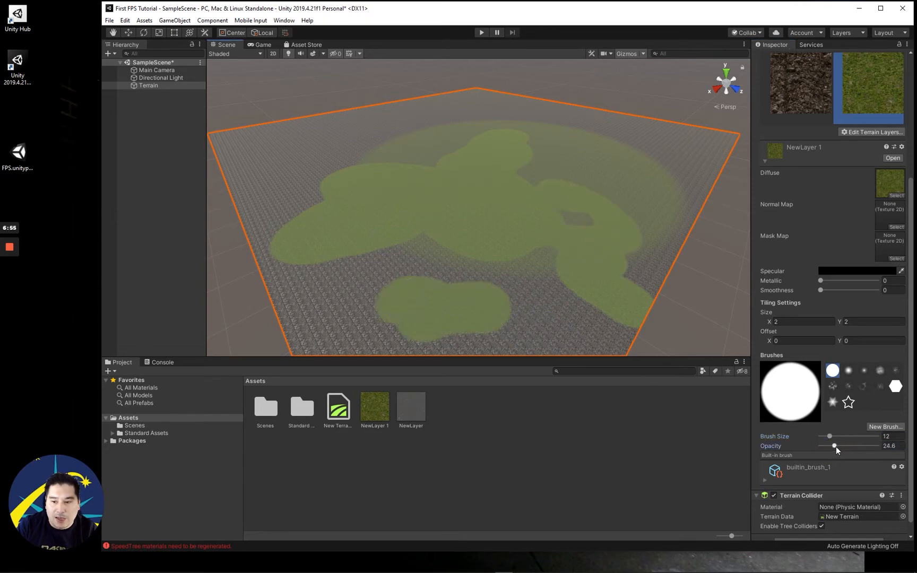
Step: Lower the brush opacity to 5.1 and blend light grass strokes between the front patch and the main grass area
left_click_drag(835, 446, 824, 445)
left_click(415, 266)
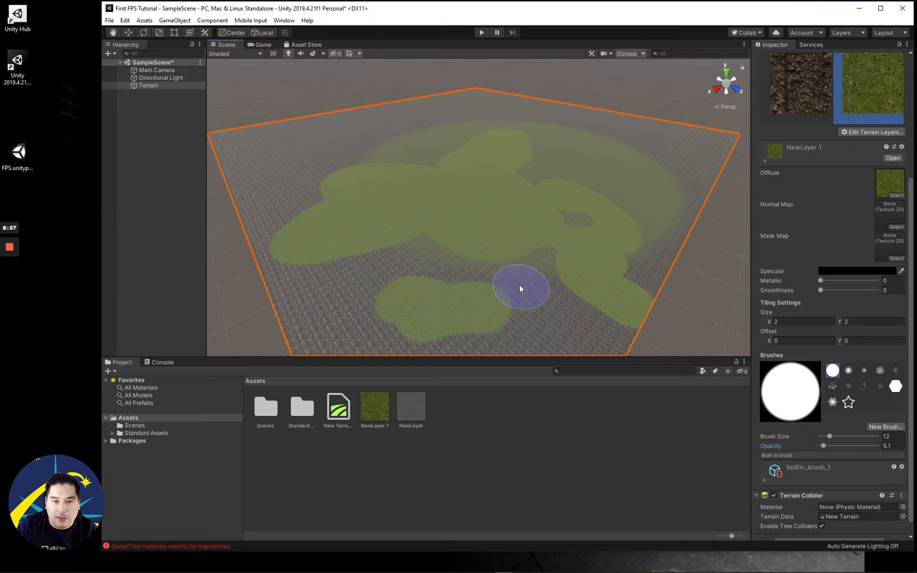
left_click(418, 262)
left_click(497, 280)
left_click(441, 267)
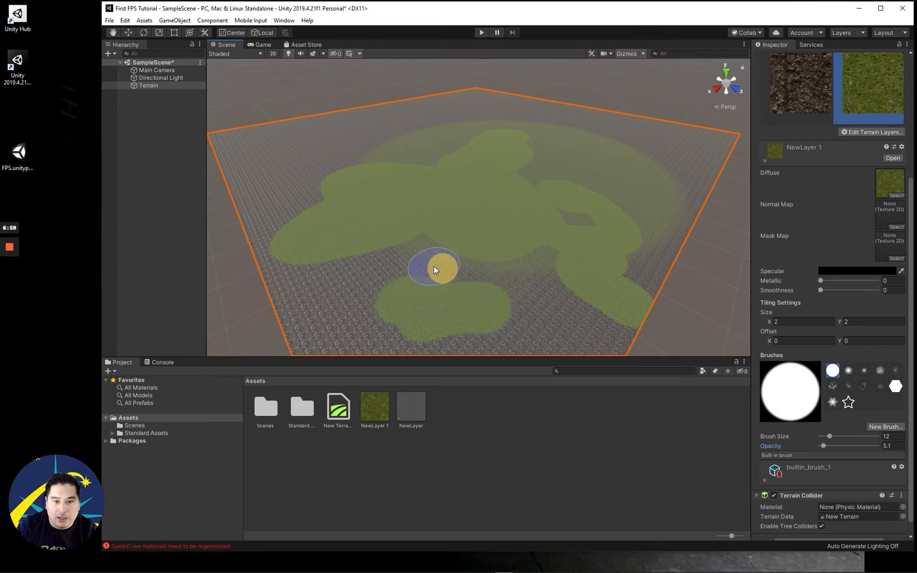
mouse_move(434, 270)
left_mouse_down()
mouse_move(390, 266)
mouse_move(499, 270)
mouse_move(548, 300)
mouse_move(538, 248)
left_mouse_up()
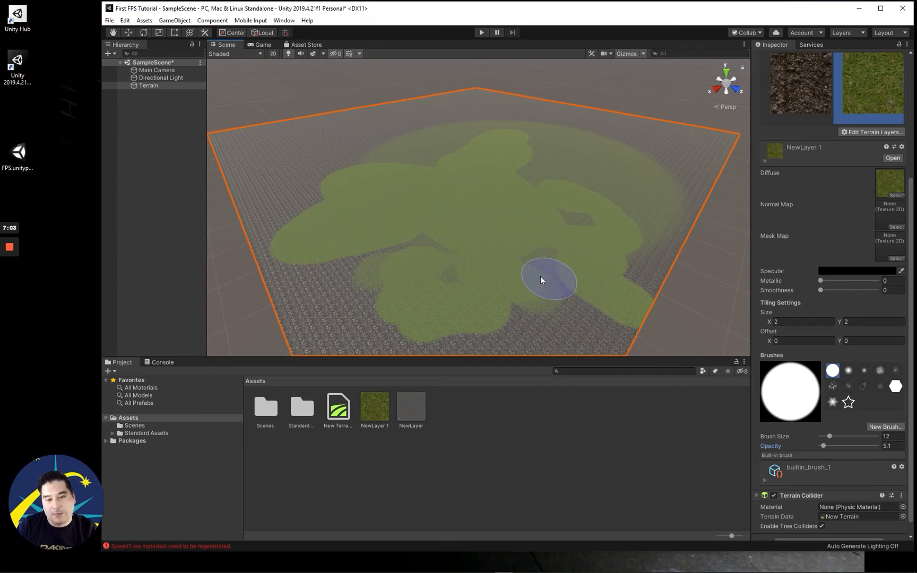
Step: Examine up close and from afar how the painted grass blends with the mud texture
key("f")
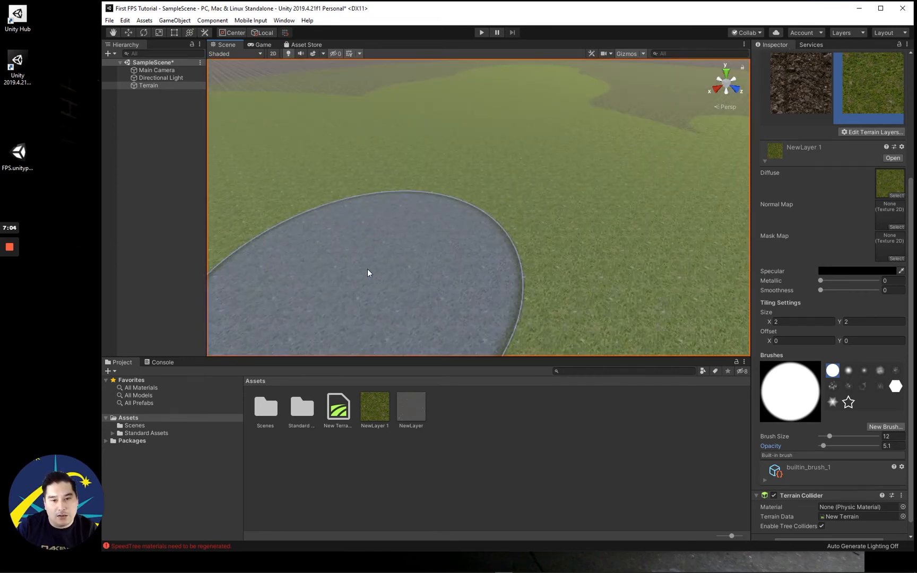
scroll(368, 272, "down", 6)
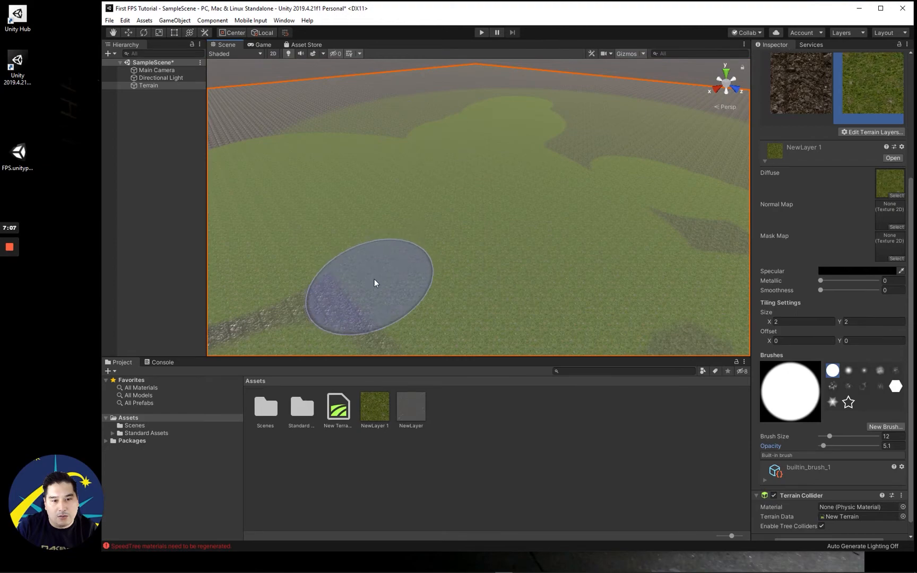
scroll(374, 283, "up", 8)
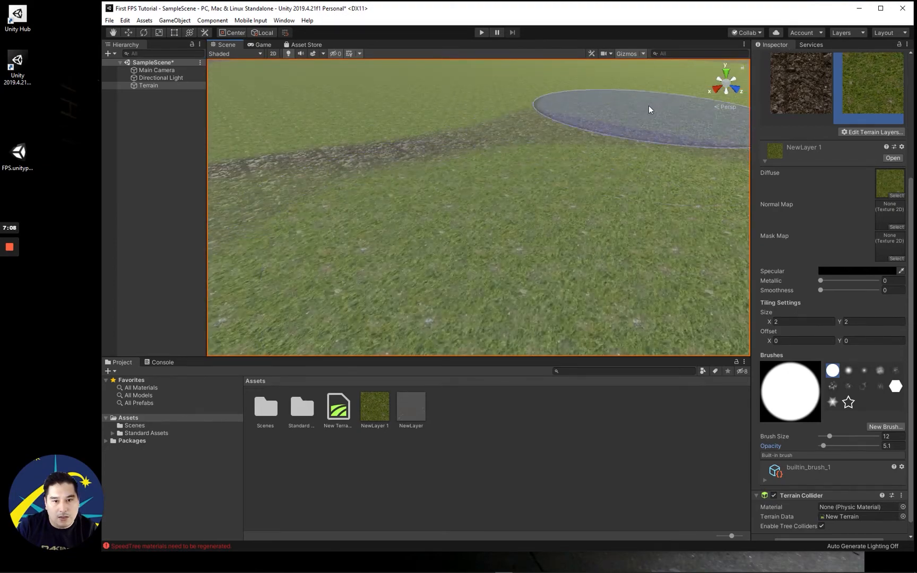
middle_click_drag(237, 206, 291, 217)
scroll(483, 237, "up", 5)
scroll(486, 241, "down", 5)
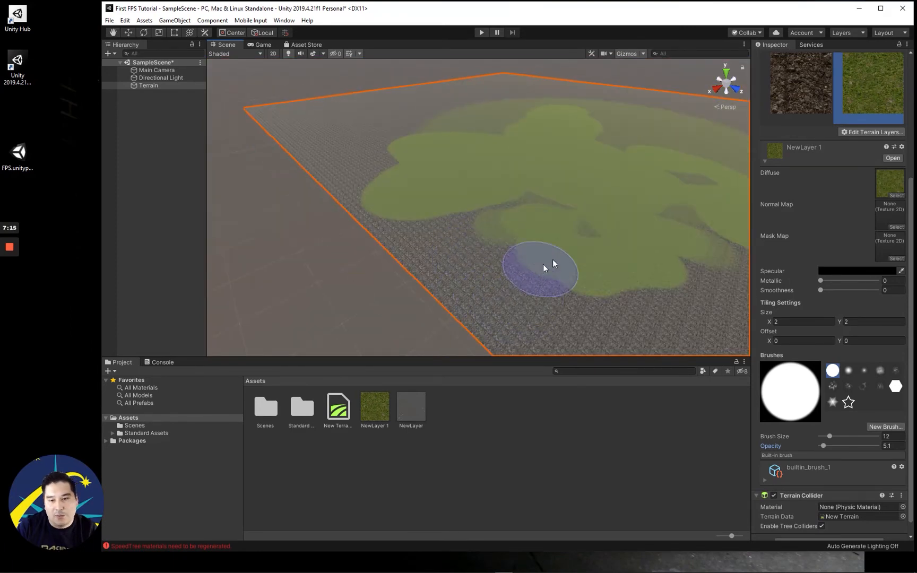
scroll(566, 221, "up", 5)
scroll(537, 234, "down", 5)
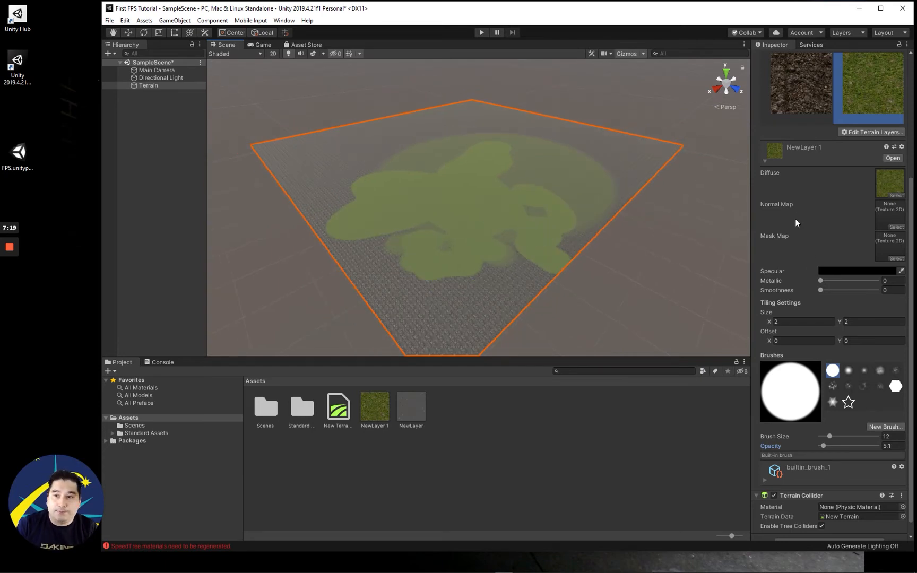
scroll(795, 218, "up", 5)
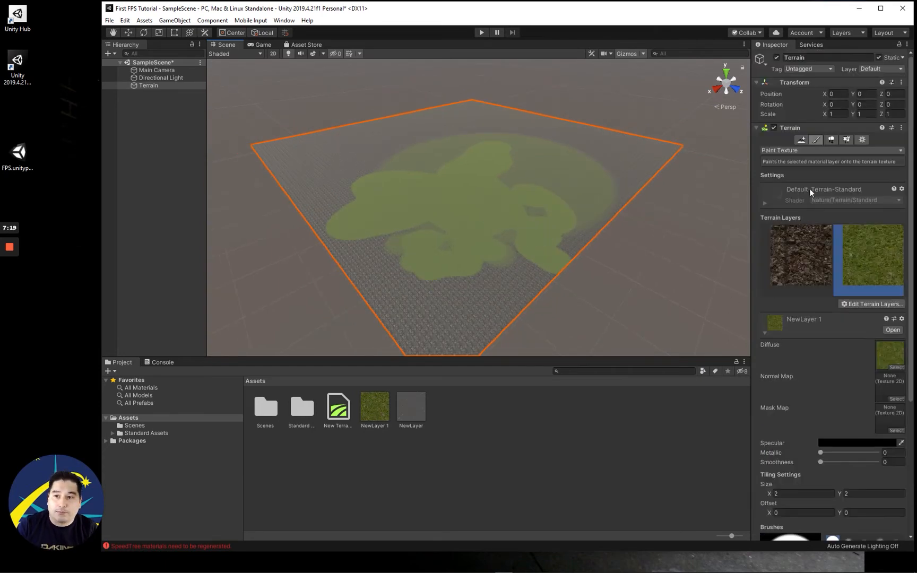
left_click(818, 140)
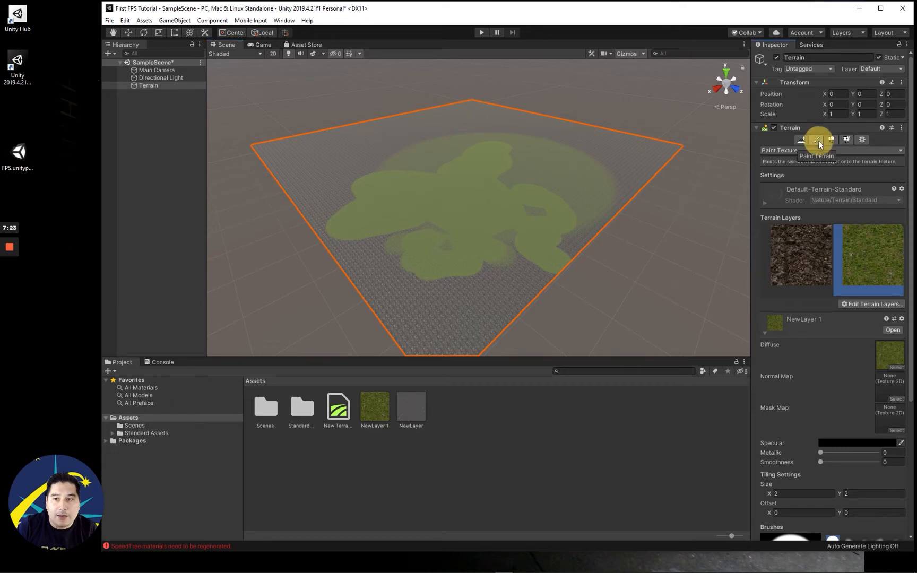
left_click(813, 151)
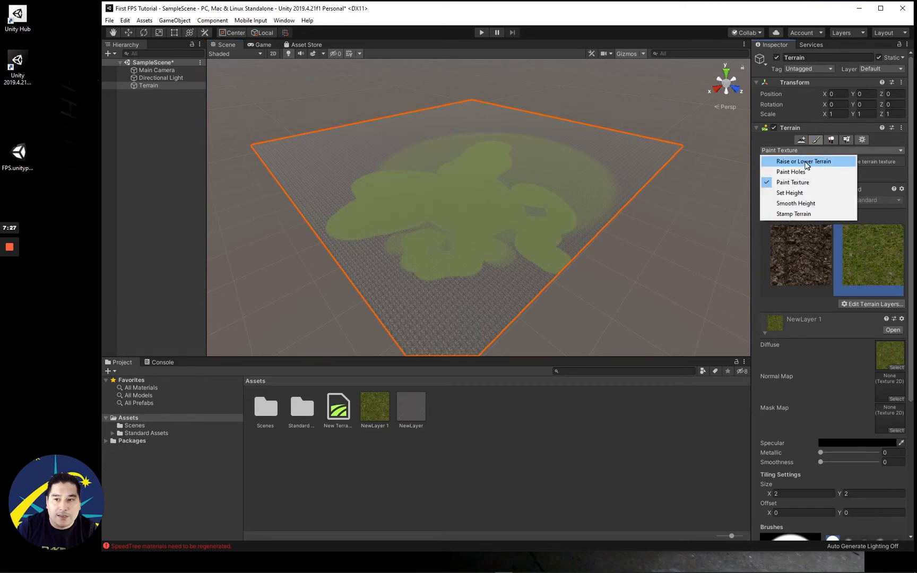
left_click(817, 141)
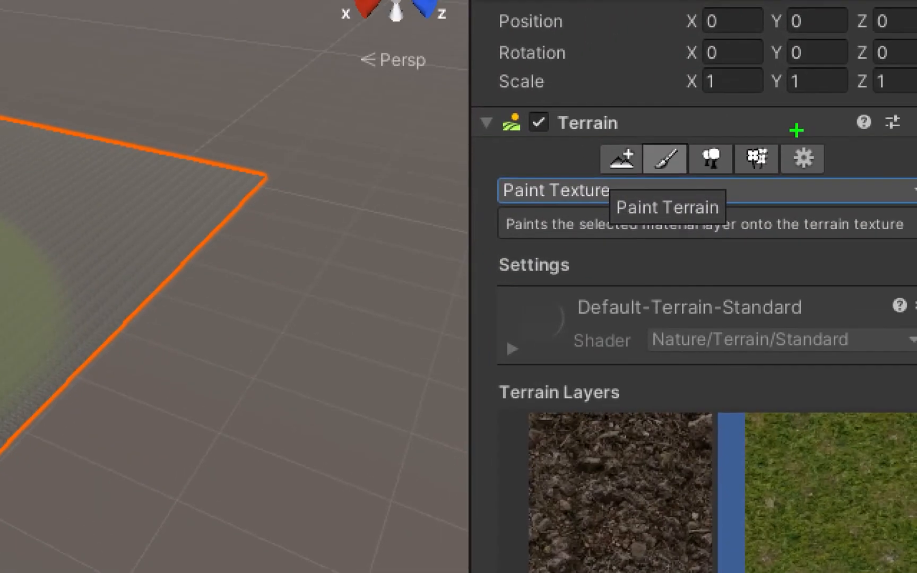
left_click_drag(667, 84, 666, 141)
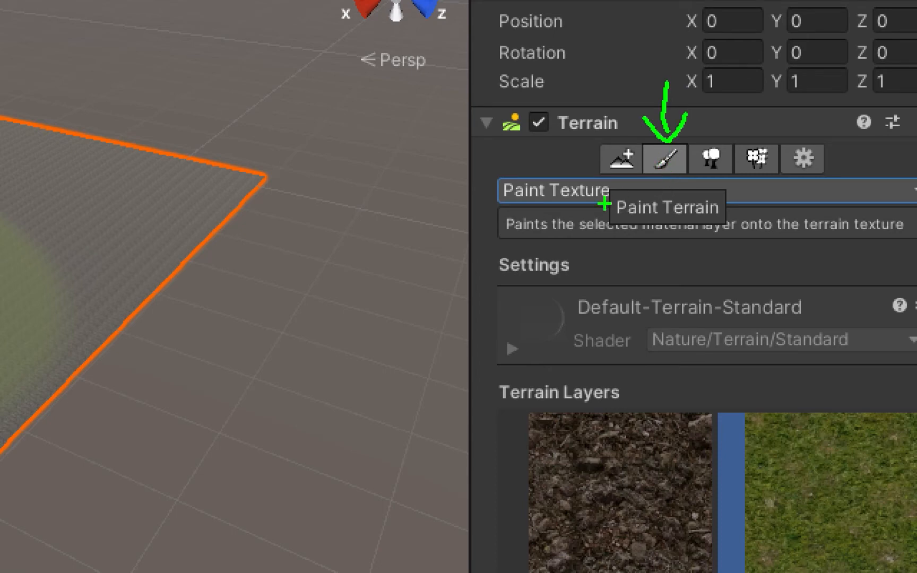
left_click_drag(377, 186, 486, 184)
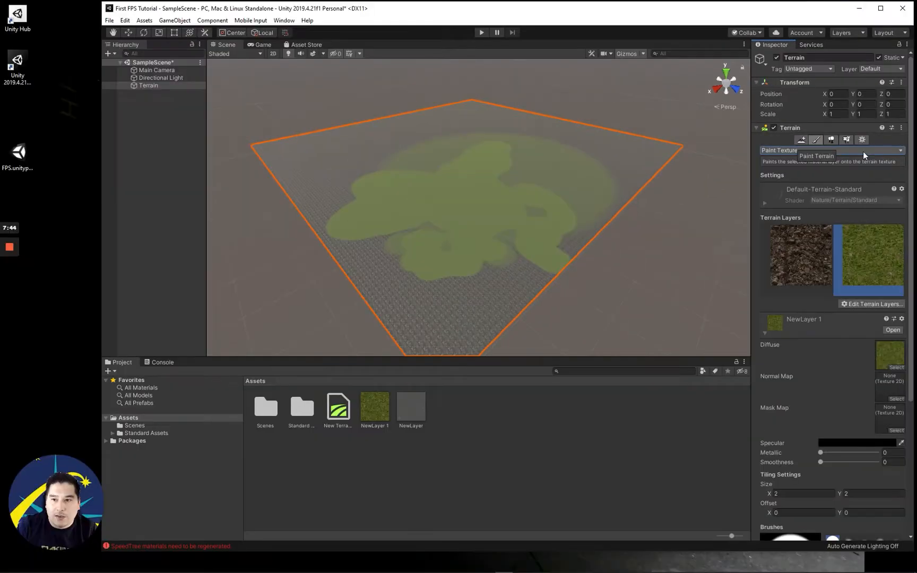
Step: Switch to Raise or Lower Terrain mode and sculpt small hills along the terrain's far edges
left_click(672, 187)
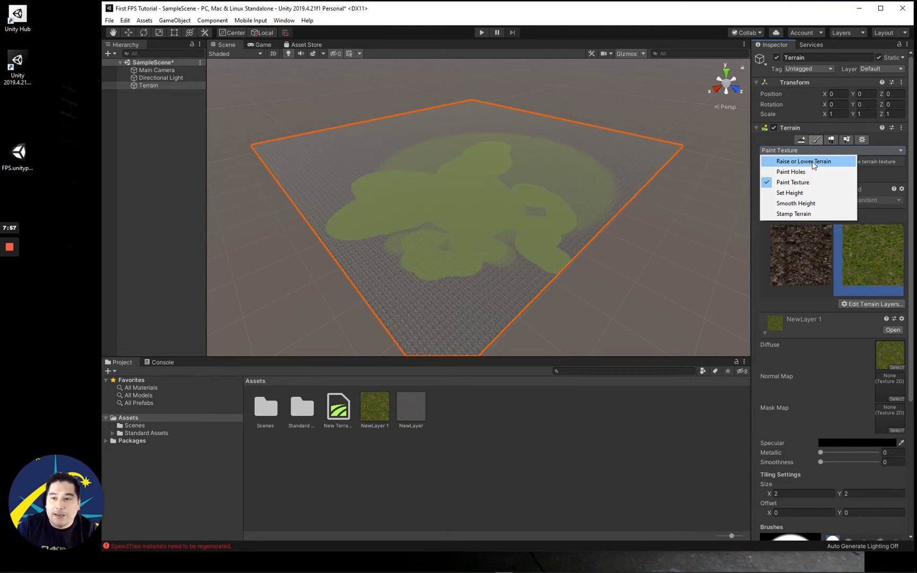
left_click(812, 161)
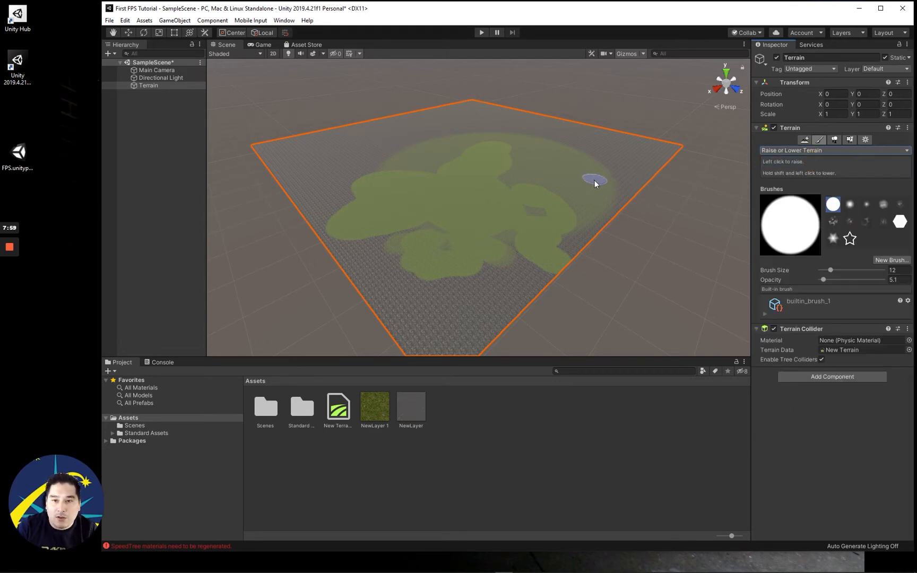
scroll(594, 179, "down", 1)
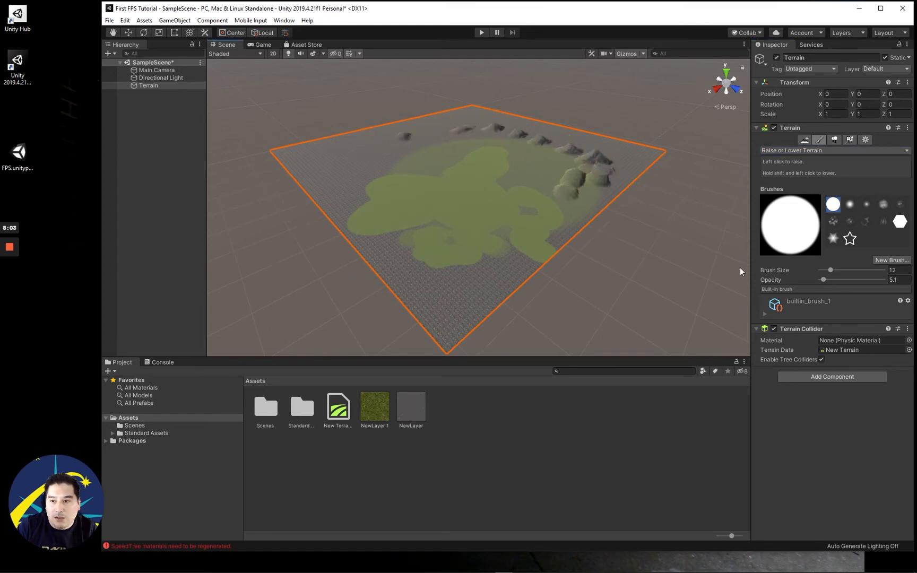
Step: Raise tall columns at high brush opacity, and sculpt hills around the terrain's perimeter with opacity reduced to 13.5
left_click_drag(823, 279, 882, 276)
mouse_move(577, 177)
left_mouse_down()
mouse_move(379, 138)
mouse_move(375, 181)
left_mouse_up()
left_click_drag(881, 280, 828, 279)
mouse_move(591, 210)
left_mouse_down()
mouse_move(544, 208)
mouse_move(509, 250)
mouse_move(415, 270)
mouse_move(347, 209)
left_mouse_up()
left_click_drag(325, 148, 425, 127)
Step: Select the mottled builtin_brush_7 and raise small rough bumps on the grass near the middle of the terrain
left_click(853, 221)
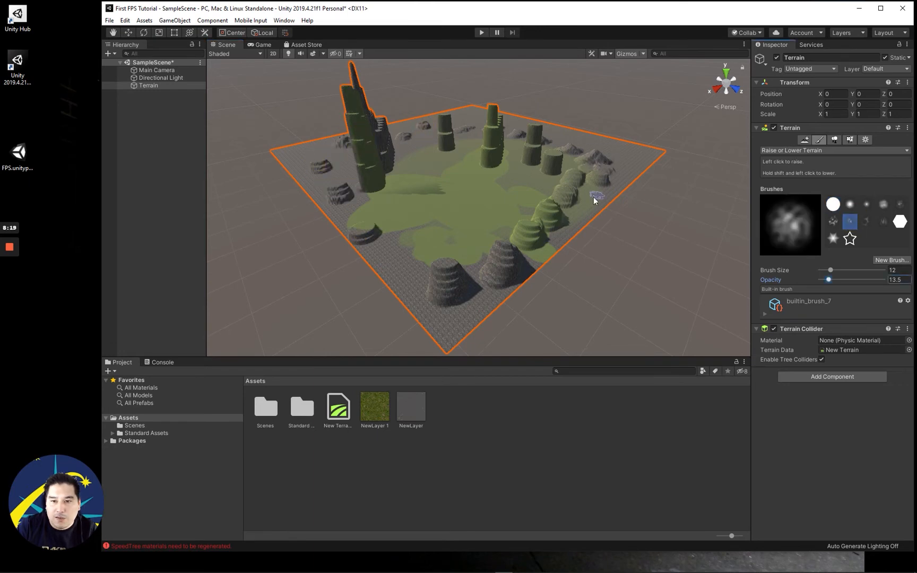
left_click(504, 181)
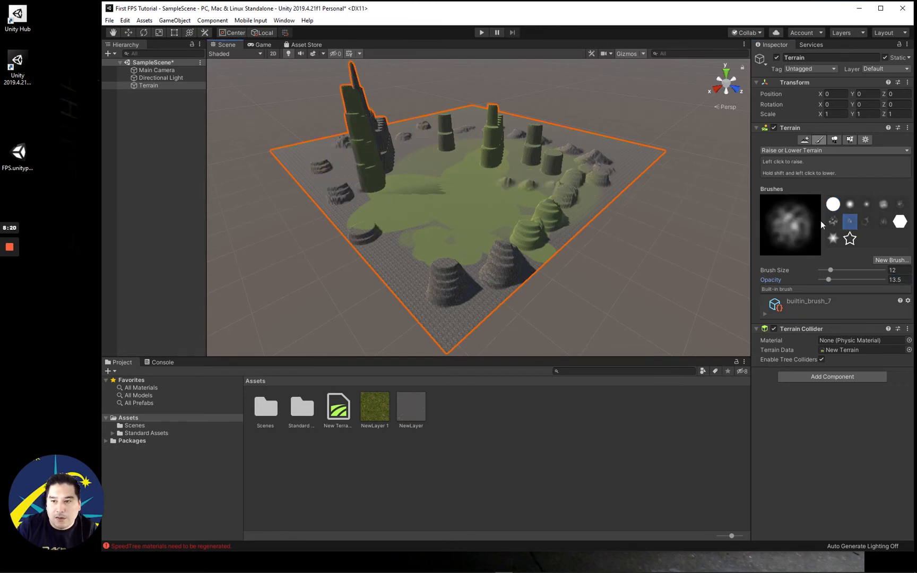
Step: Select the star-shaped builtin_brush_12 and raise clusters of jagged spikes on the grass near the terrain's front corner
left_click(850, 238)
left_click(493, 210)
left_click(462, 242)
left_click(428, 241)
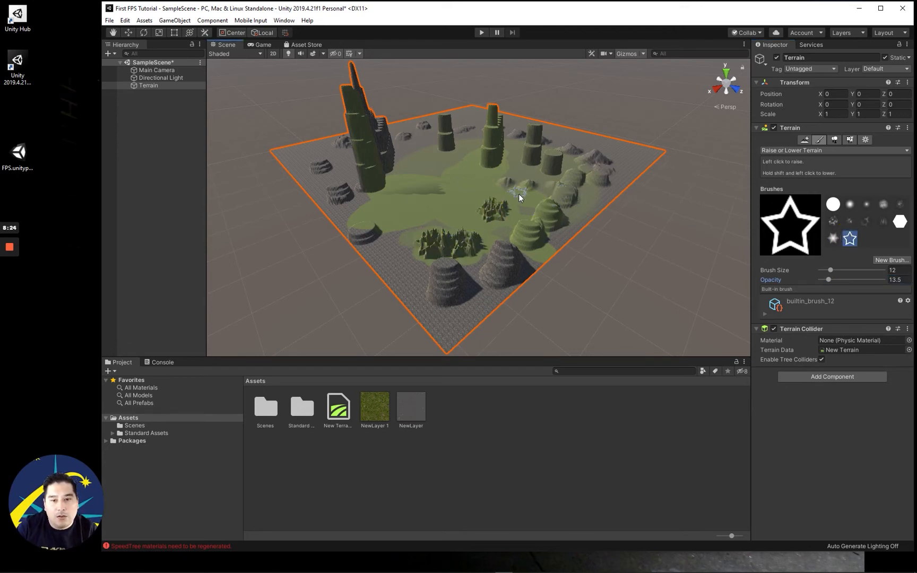
Step: Select the soft round builtin_brush_2 and lower the grass in the middle of the terrain into an uneven hollow
left_click_drag(519, 197, 461, 161, "alt")
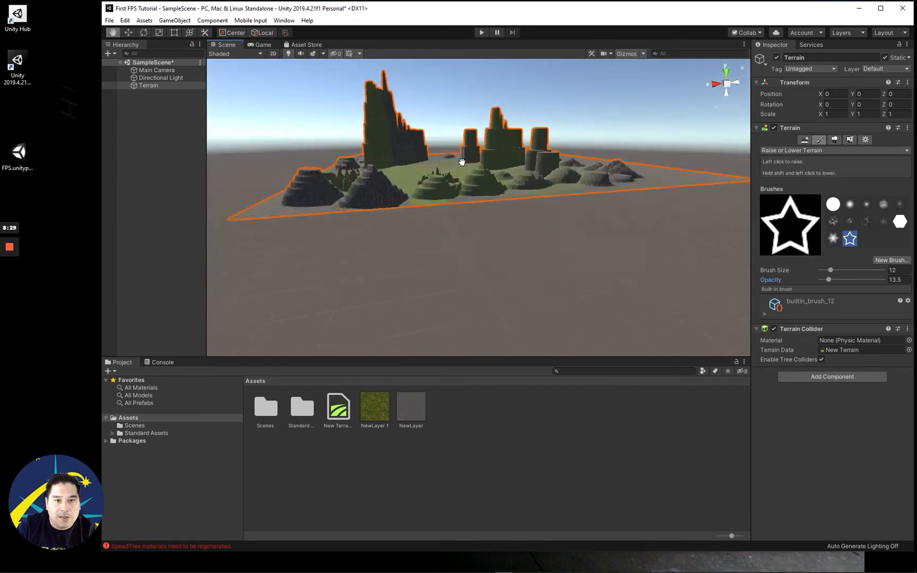
middle_click_drag(461, 161, 497, 198)
mouse_move(501, 211)
left_mouse_down("alt")
mouse_move(547, 205)
mouse_move(569, 243)
left_mouse_up("alt")
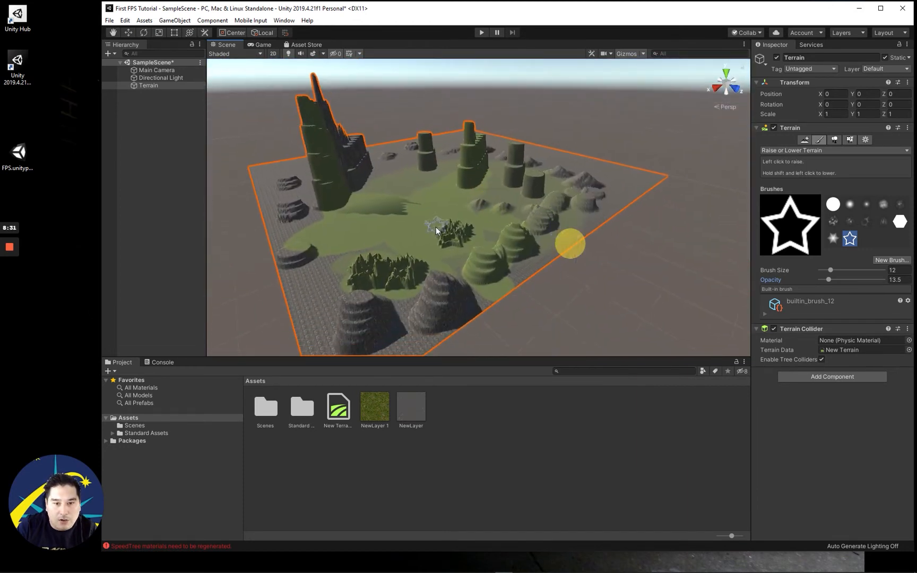
middle_click_drag(431, 215, 462, 219)
scroll(463, 220, "up", 1)
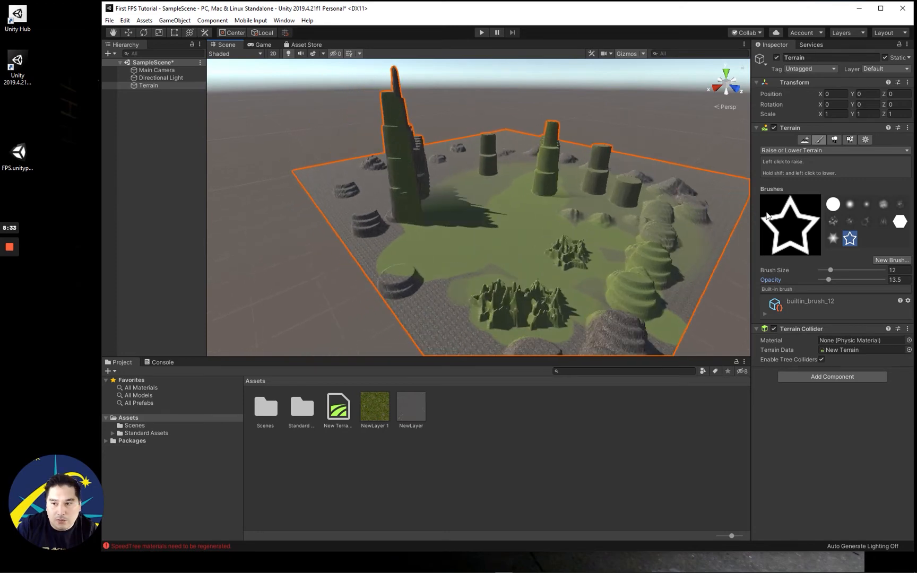
left_click(849, 204)
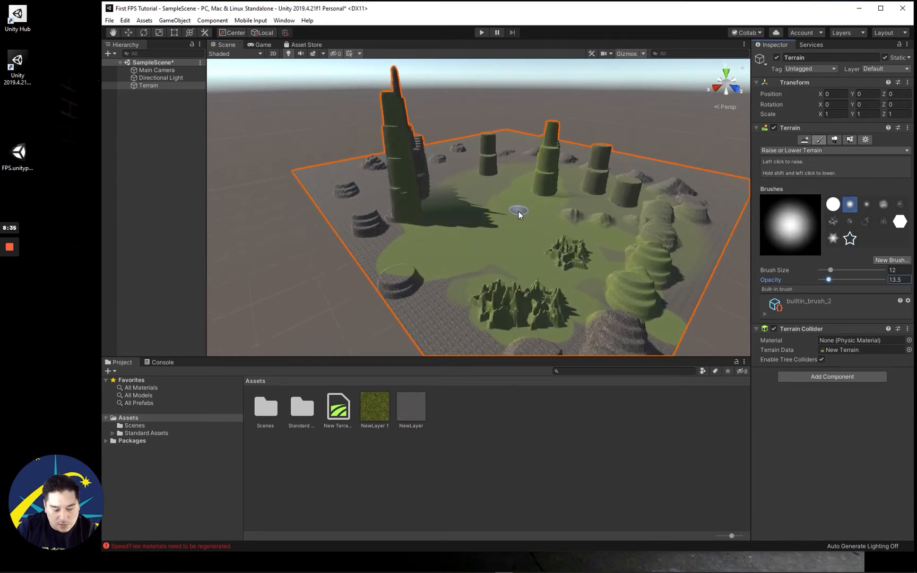
mouse_move(516, 213)
left_mouse_down("shift")
mouse_move(485, 239)
mouse_move(505, 227)
mouse_move(458, 222)
mouse_move(503, 217)
mouse_move(551, 255)
left_mouse_up("shift")
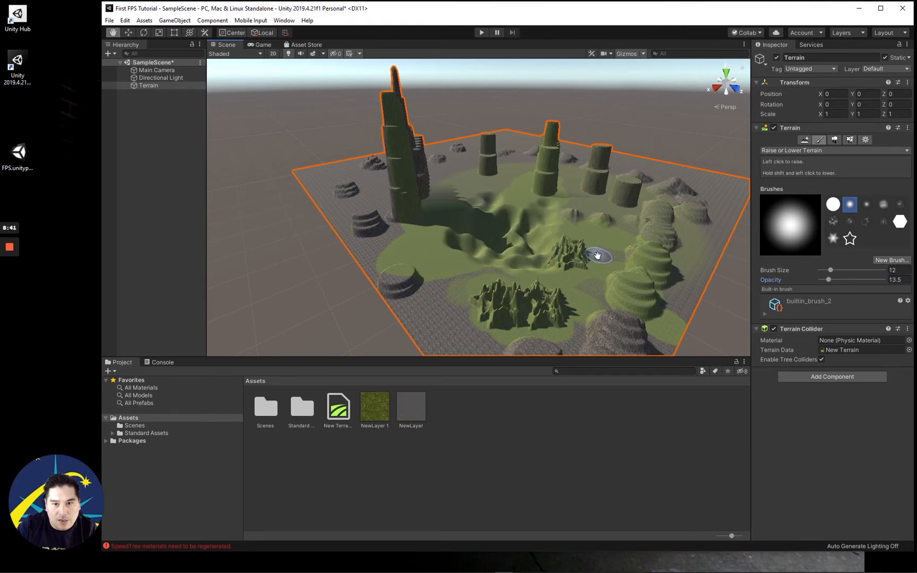
Step: Switch the terrain to Paint Texture mode and create a new terrain layer from the sand texture
key("w")
mouse_move(596, 254)
right_mouse_down()
mouse_move(542, 232)
mouse_move(491, 180)
mouse_move(511, 205)
mouse_move(508, 196)
right_mouse_up()
middle_click_drag(508, 196, 538, 234)
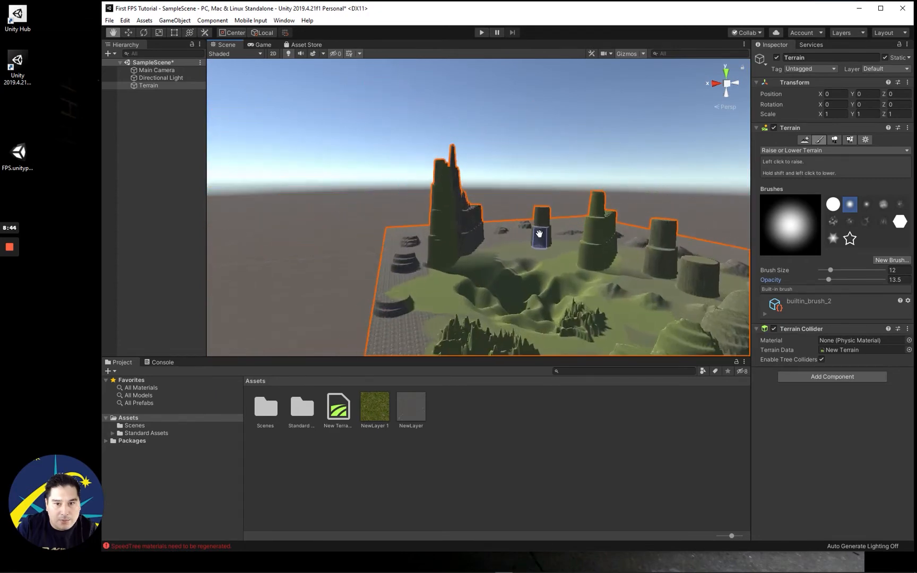
scroll(570, 269, "up", 1)
mouse_move(538, 240)
right_mouse_down()
mouse_move(591, 294)
mouse_move(575, 248)
right_mouse_up()
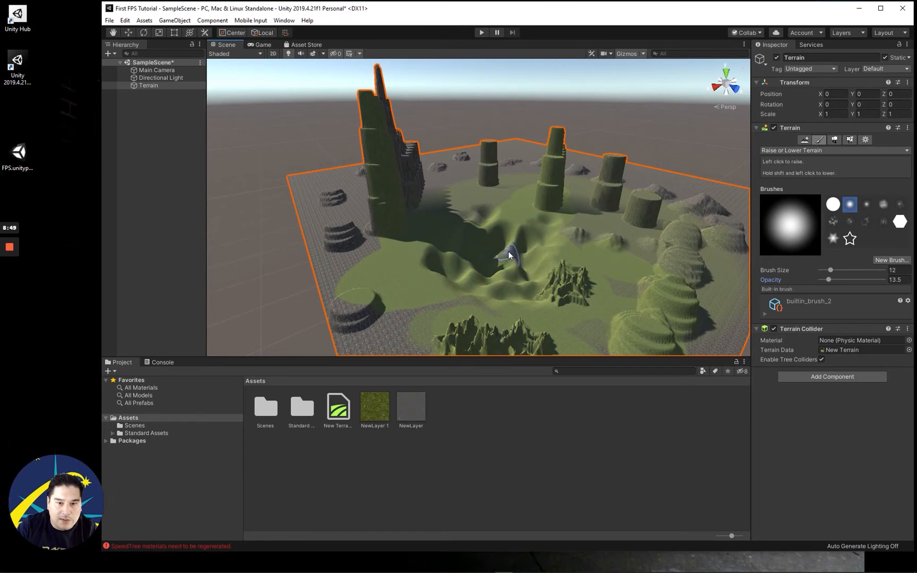
left_click(828, 150)
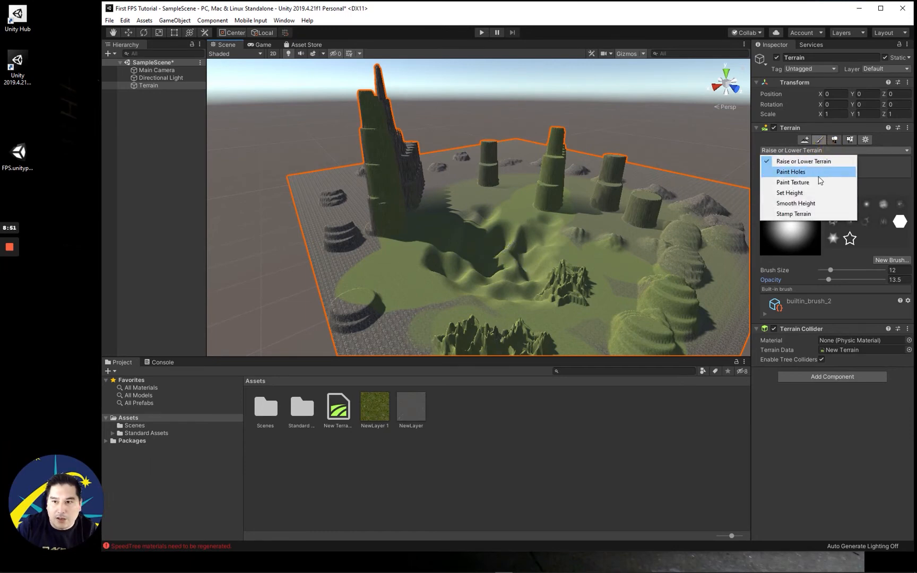
left_click(815, 182)
left_click(880, 306)
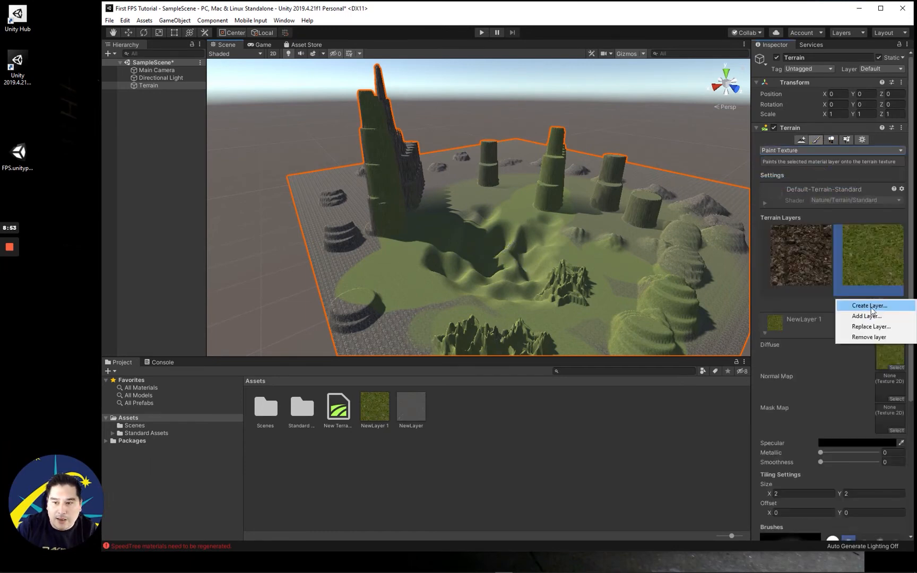
left_click(872, 307)
double_click(533, 247)
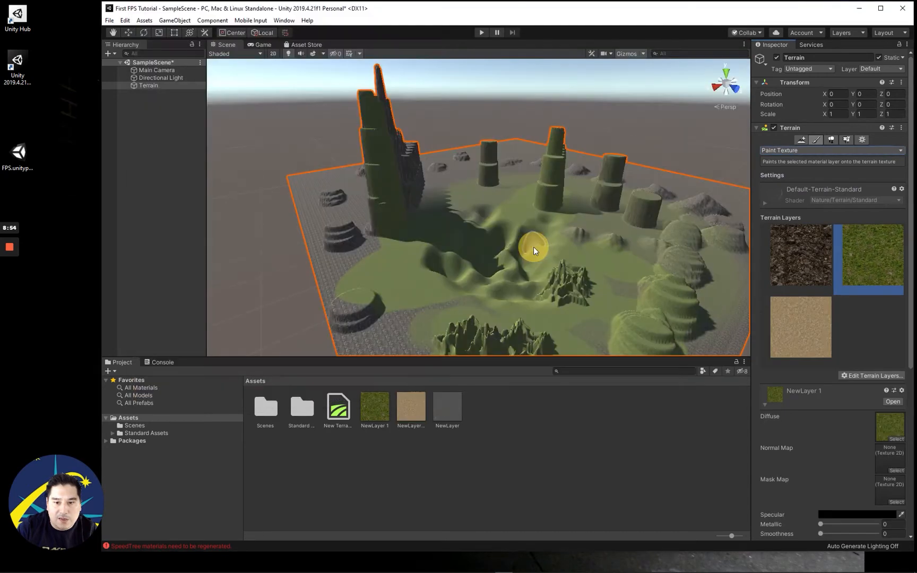
Step: Paint the sand layer over the slopes and floor of the hollow in the middle of the terrain
left_click(804, 329)
mouse_move(474, 266)
left_mouse_down()
mouse_move(499, 253)
mouse_move(524, 290)
left_mouse_up()
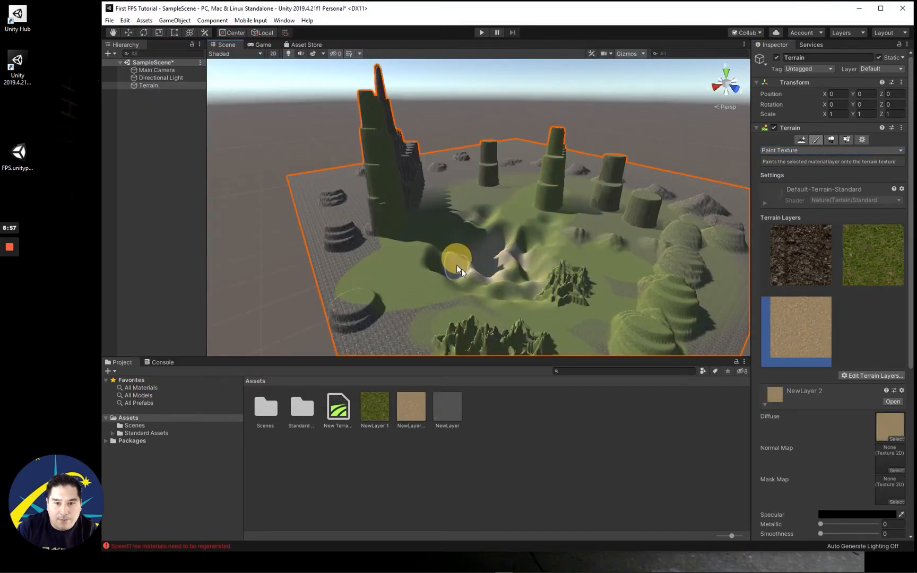
mouse_move(457, 266)
left_mouse_down()
mouse_move(466, 274)
mouse_move(485, 264)
mouse_move(454, 266)
mouse_move(494, 251)
left_mouse_up()
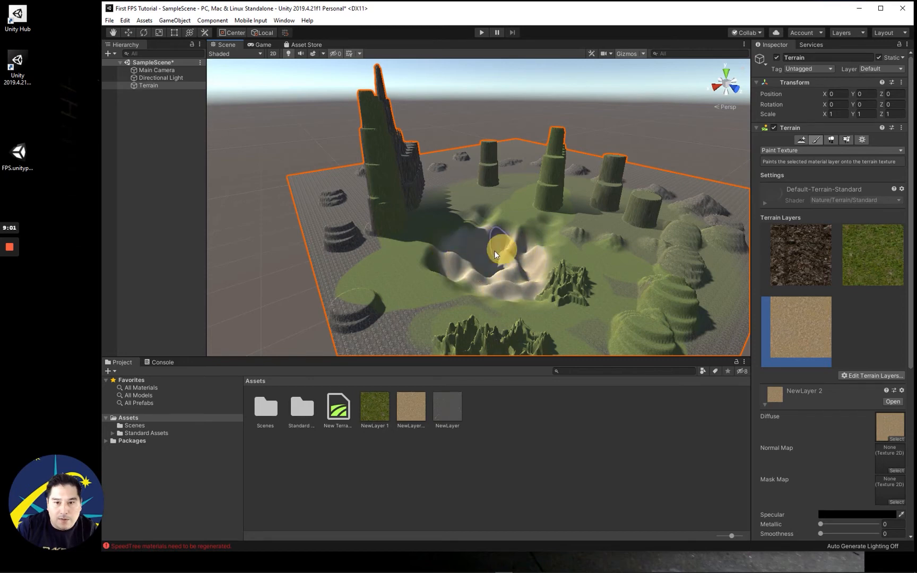
mouse_move(563, 297)
right_mouse_down()
mouse_move(594, 298)
mouse_move(611, 325)
mouse_move(499, 241)
mouse_move(559, 217)
mouse_move(552, 205)
mouse_move(470, 212)
right_mouse_up()
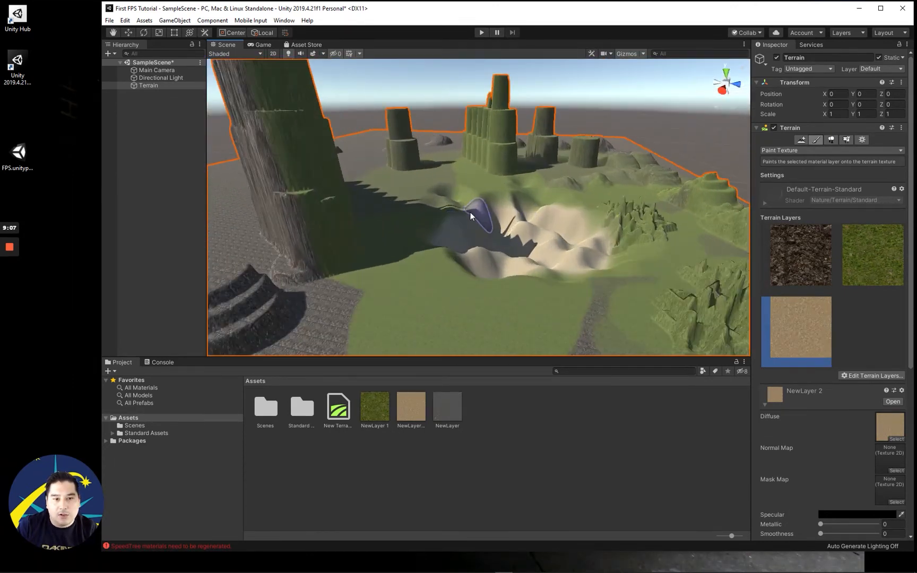
Step: Switch the terrain to Paint Trees mode, start adding a tree, and open the selection of objects for its Tree Prefab
left_click(831, 140)
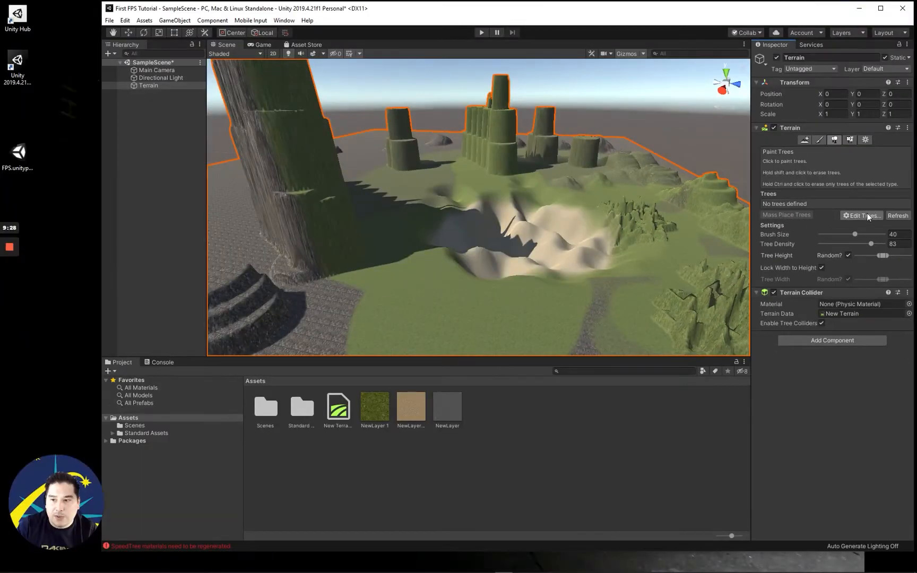
left_click(861, 216)
left_click(868, 218)
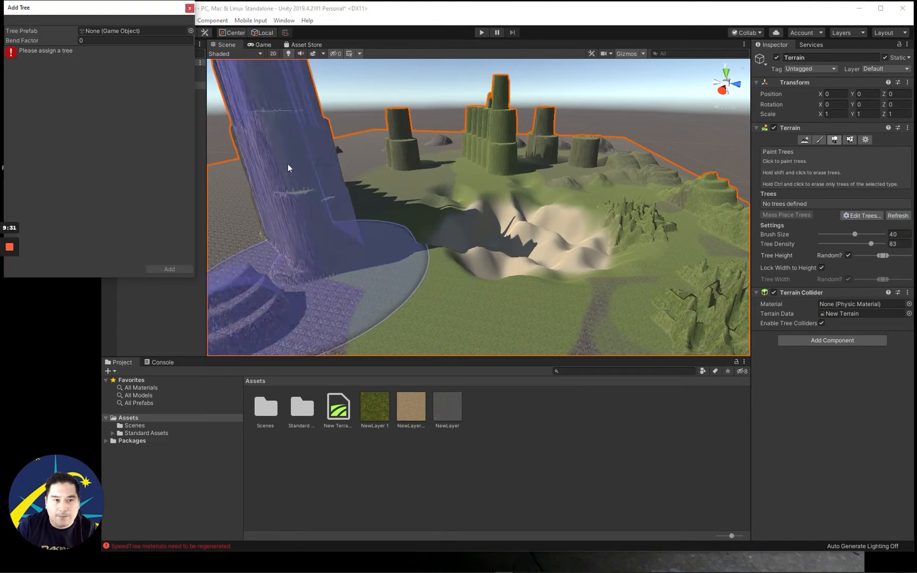
left_click_drag(122, 12, 433, 83)
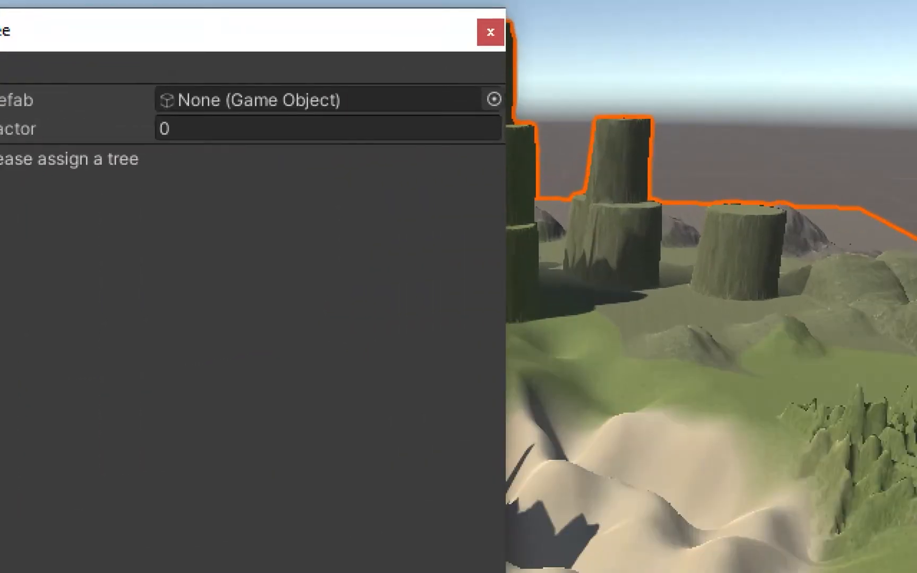
mouse_move(512, 99)
left_mouse_down()
mouse_move(460, 121)
mouse_move(524, 88)
mouse_move(509, 83)
left_mouse_up()
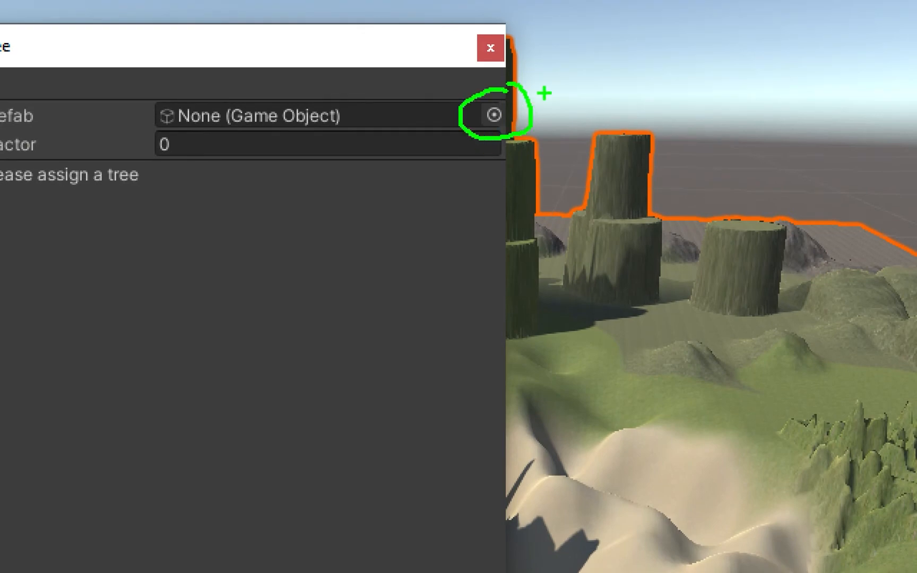
key("Escape")
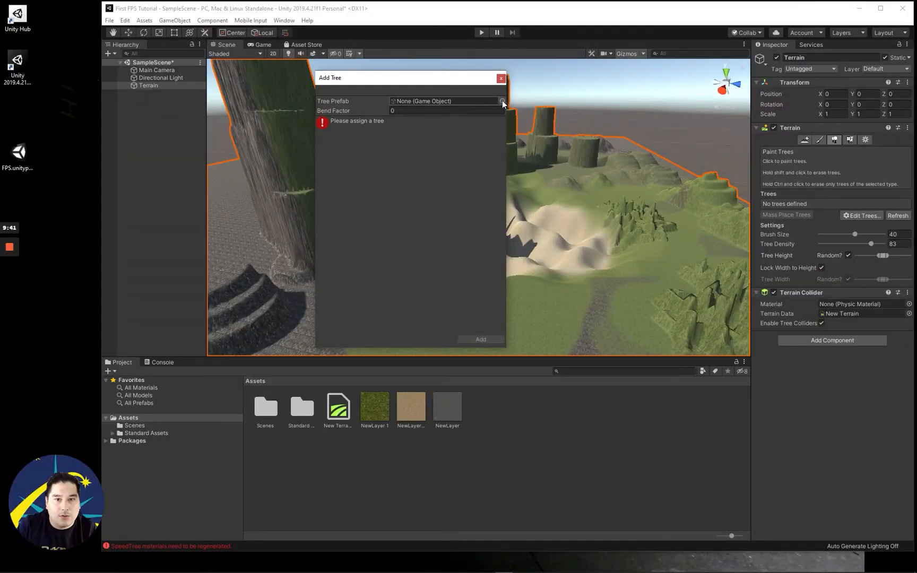
left_click(502, 101)
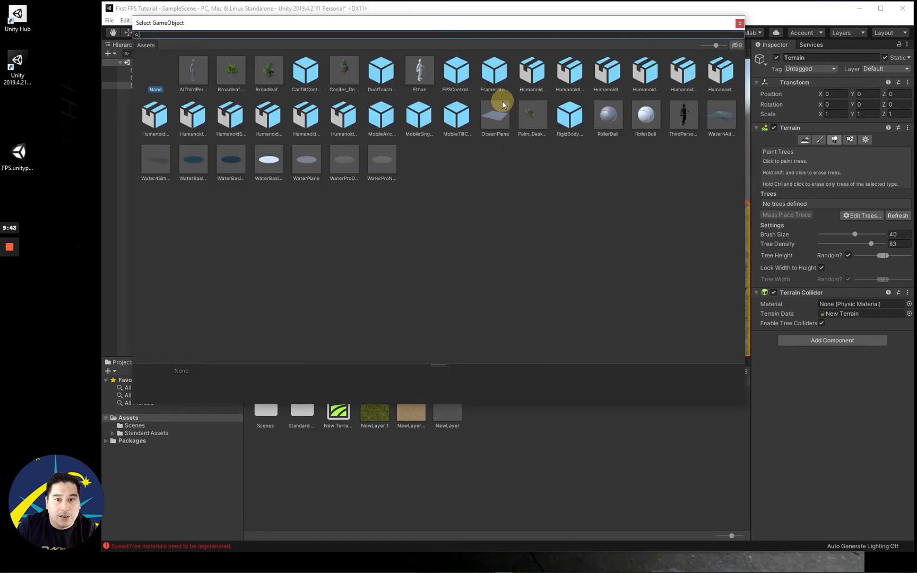
left_click_drag(429, 28, 452, 70)
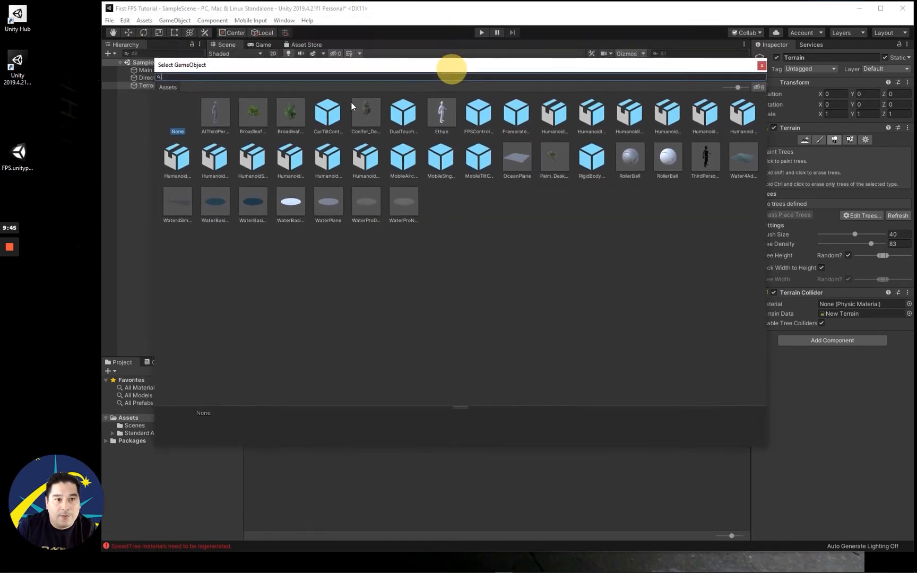
Step: Preview the available broadleaf, conifer and palm tree prefabs to compare them
left_click(258, 115)
left_click(285, 113)
left_click(365, 111)
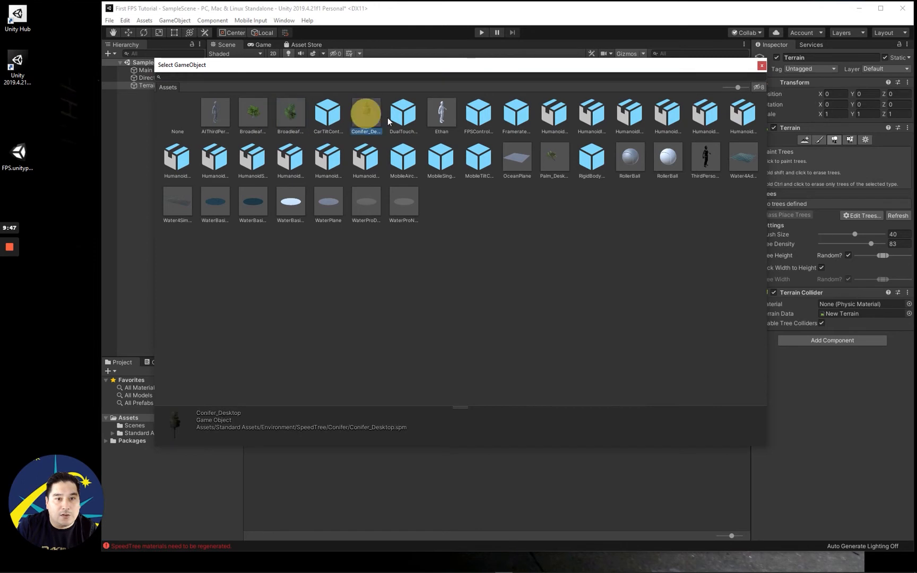
left_click(553, 161)
left_click(260, 115)
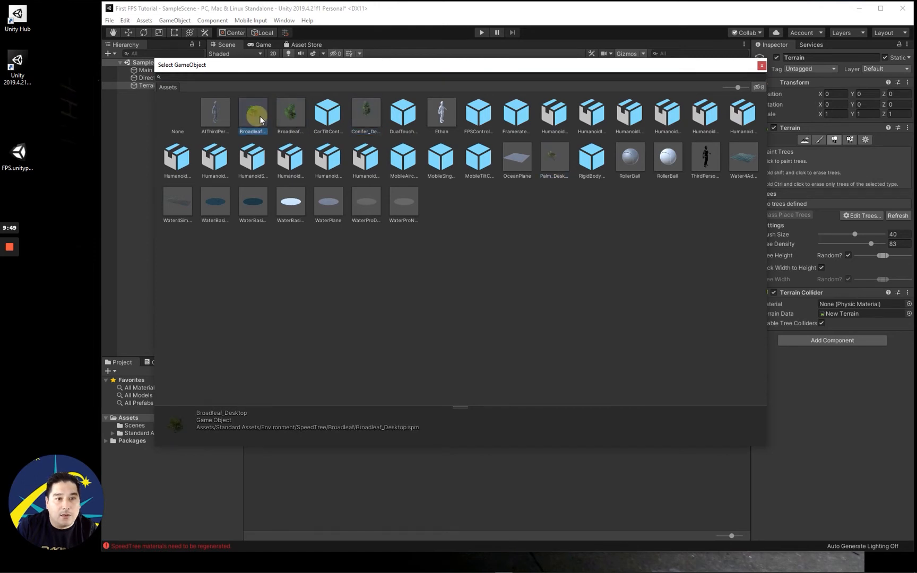
left_click(291, 113)
left_click(362, 113)
left_click(552, 160)
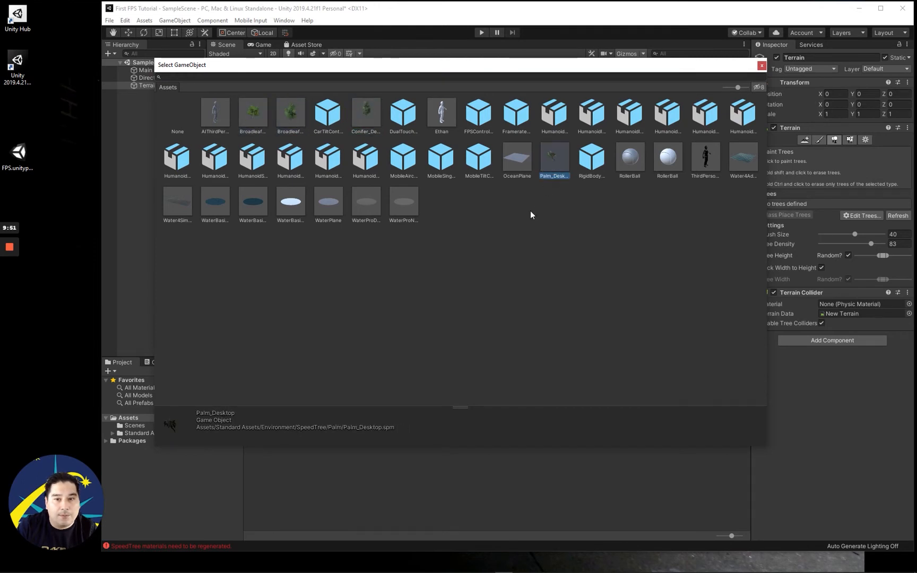
Step: Assign Conifer_Desktop as the Tree Prefab and add it to the terrain's tree list
left_click(370, 124)
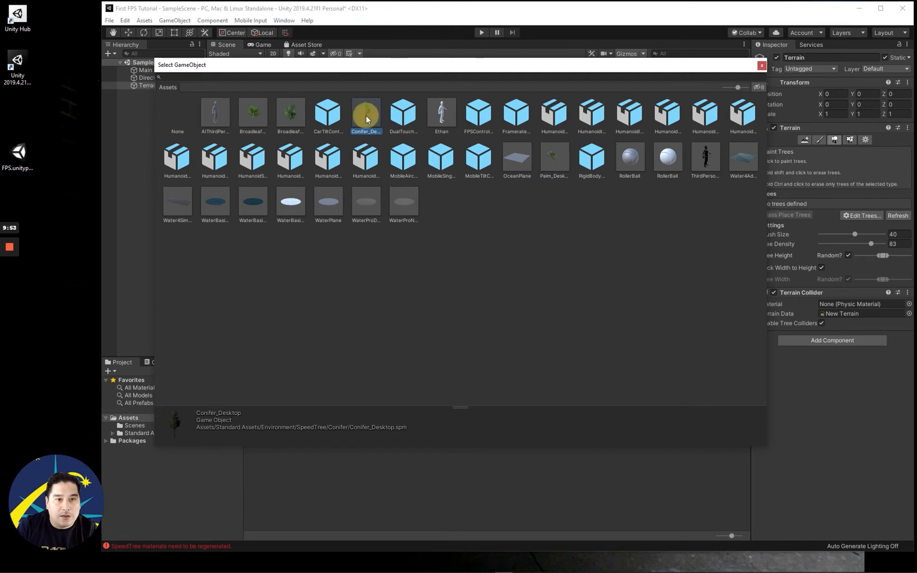
double_click(365, 115)
left_click(482, 337)
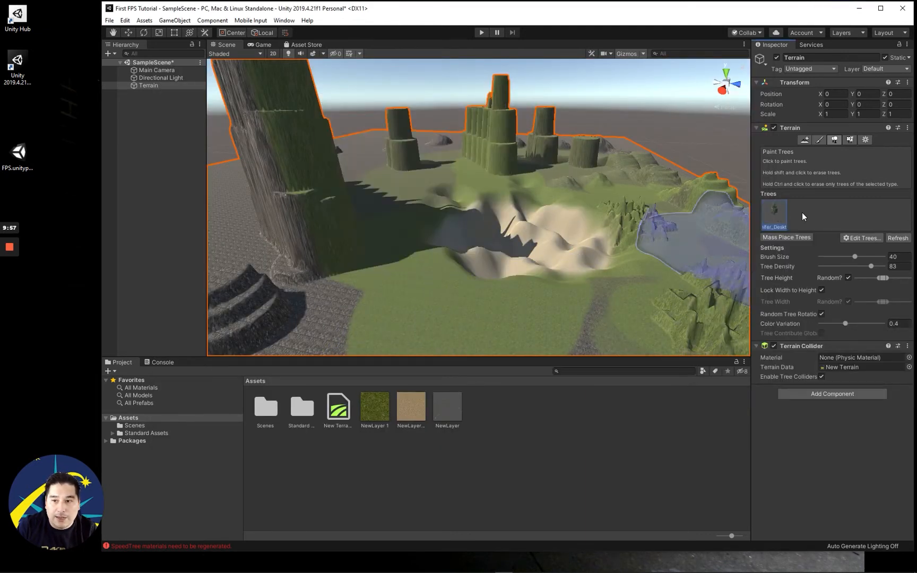
Step: Add a second tree to the terrain's tree list with Palm_Desktop as its prefab
left_click(862, 242)
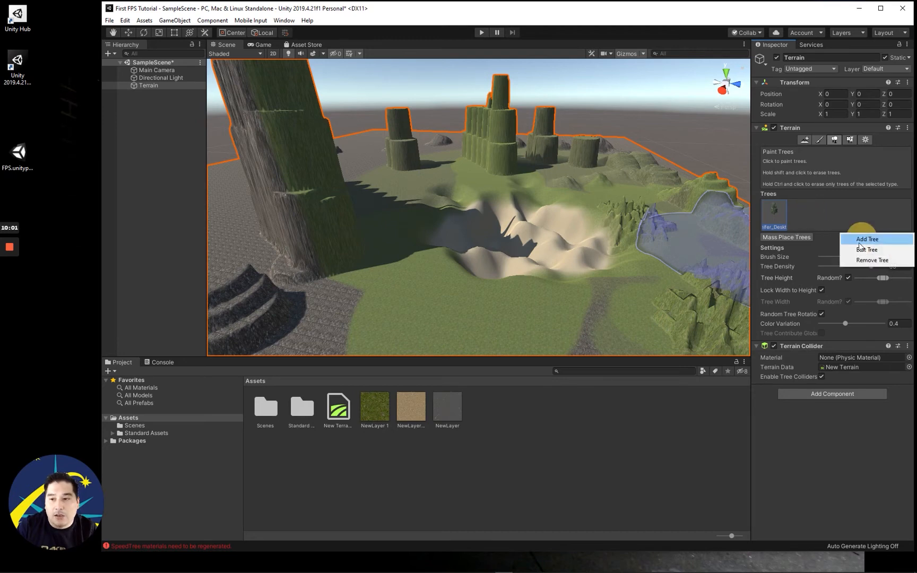
left_click(856, 238)
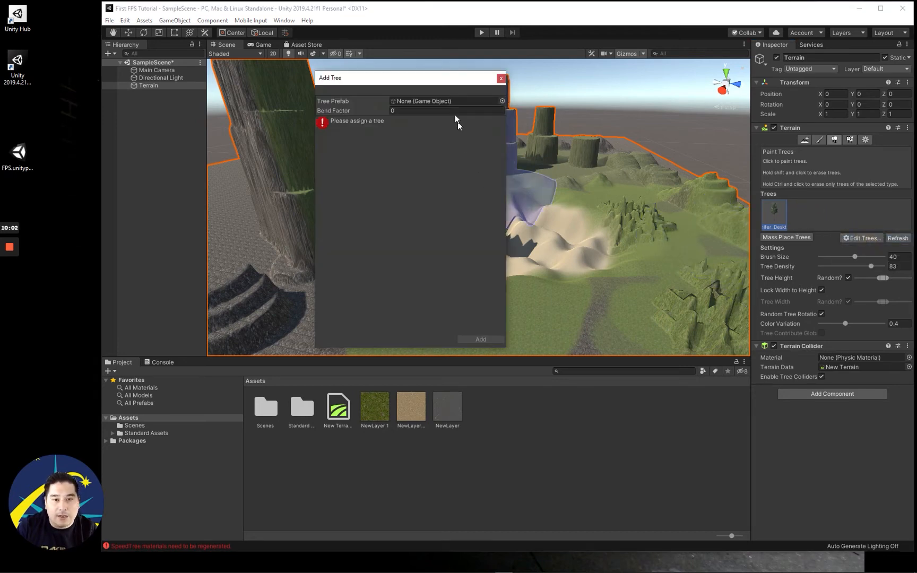
left_click(501, 101)
left_click(552, 159)
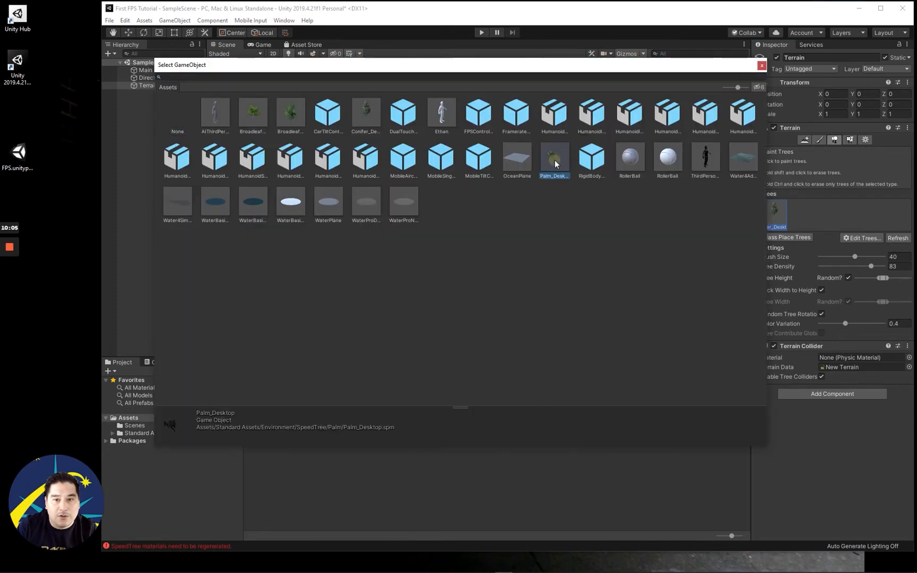
double_click(554, 160)
left_click(480, 338)
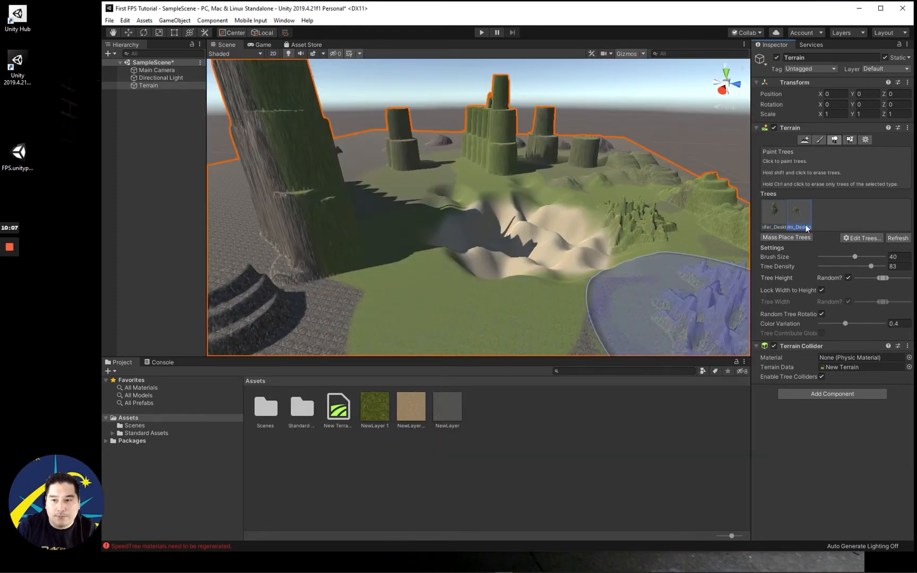
Step: Select the conifer and place a cluster of trees on the grass in front of the sandy hollow with brush size 40
left_click(796, 212)
left_click(774, 214)
left_click(801, 211)
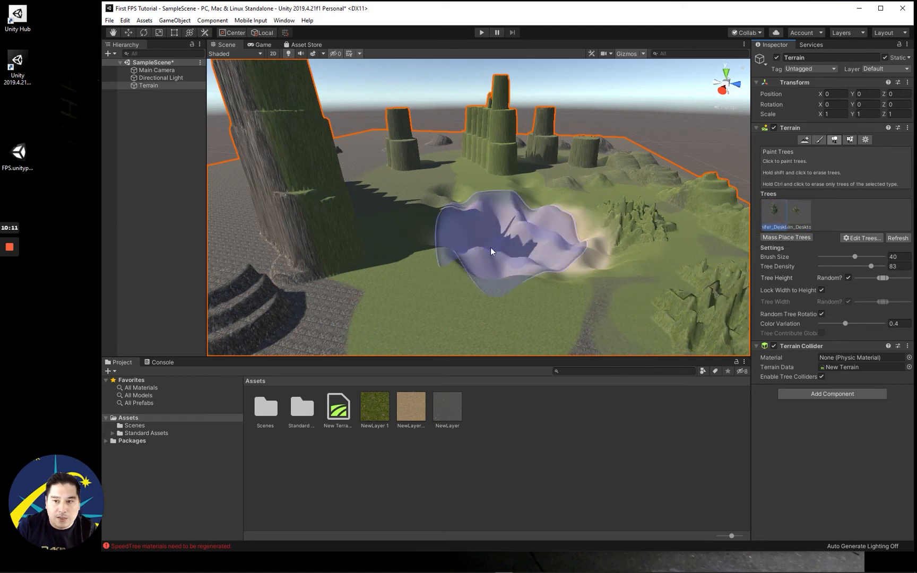
left_click(452, 304)
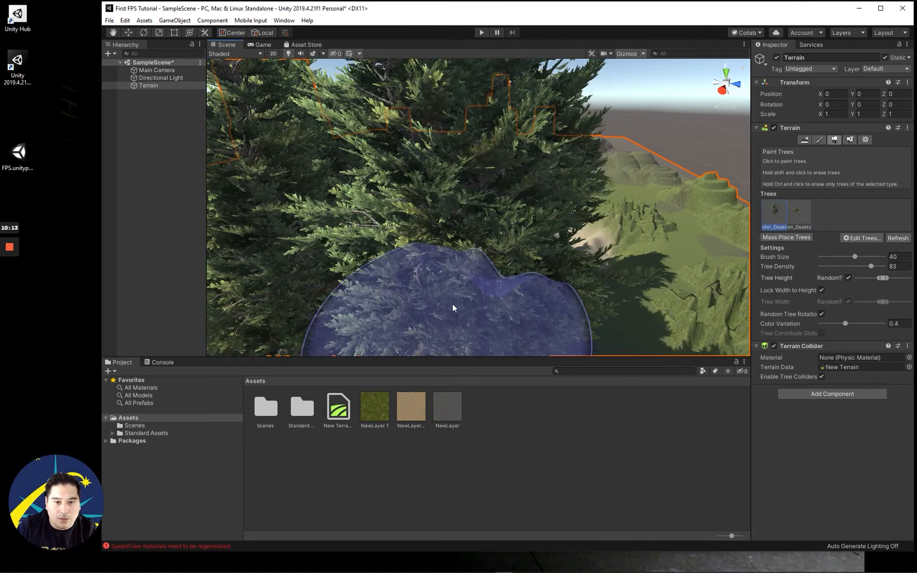
scroll(449, 292, "down", 5)
scroll(449, 292, "down", 2)
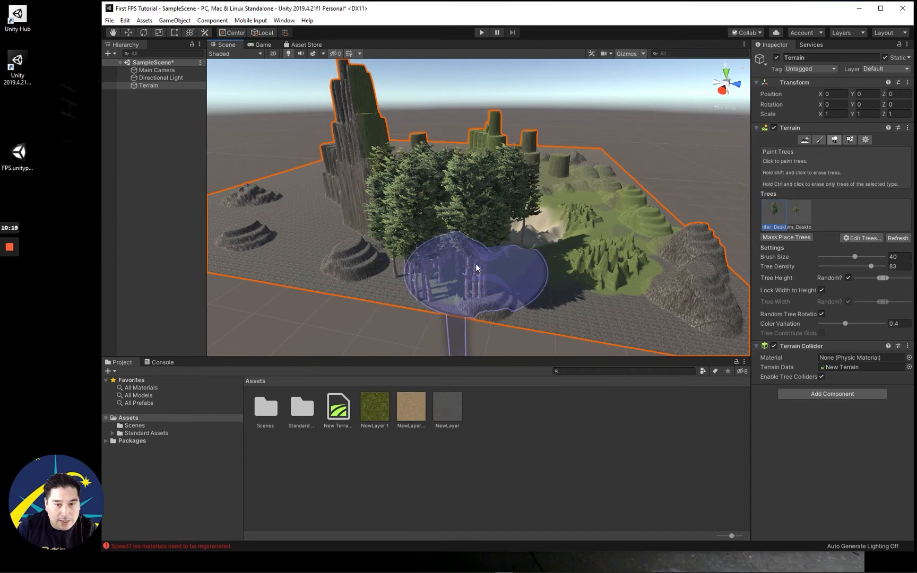
Step: Erase the conifer cluster, and paint conifers in a sweep across the grass in front of the hollow
mouse_move(476, 262)
left_mouse_down("shift")
mouse_move(465, 241)
mouse_move(477, 219)
left_mouse_up("shift")
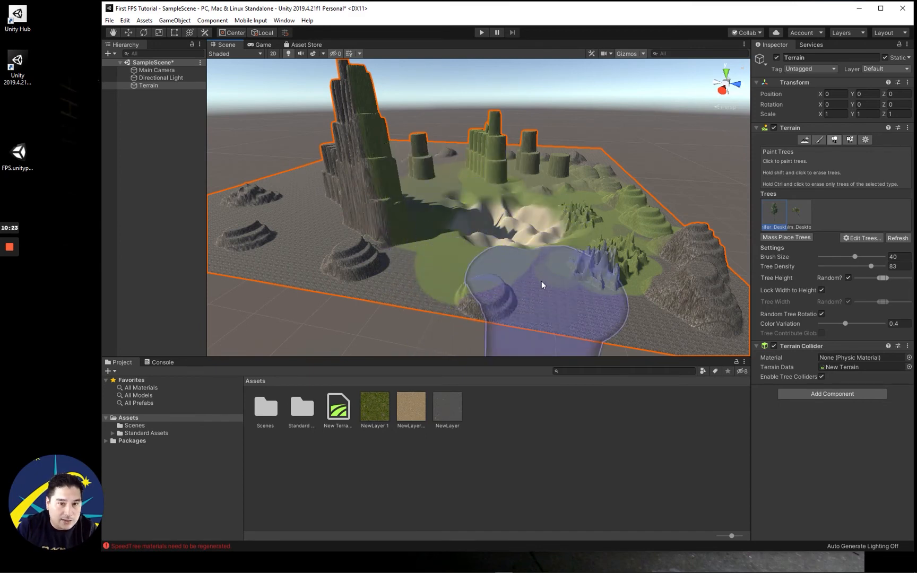
mouse_move(533, 260)
left_mouse_down()
mouse_move(480, 229)
mouse_move(403, 247)
left_mouse_up()
scroll(415, 247, "up", 8)
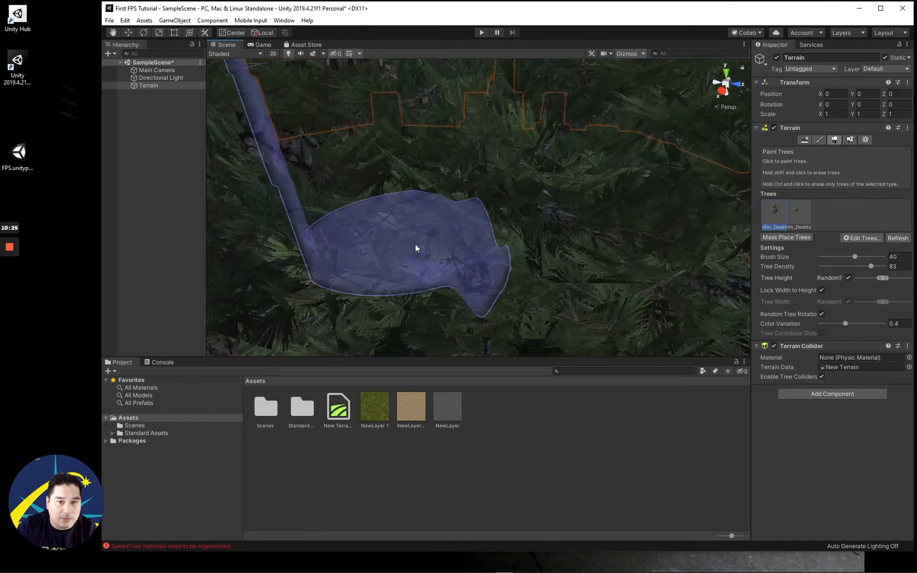
Step: Erase all the conifers painted around the sandy hollow
scroll(415, 247, "down", 8)
right_click_drag(424, 234, 435, 243)
mouse_move(435, 243)
middle_mouse_down()
mouse_move(454, 201)
mouse_move(431, 236)
middle_mouse_up()
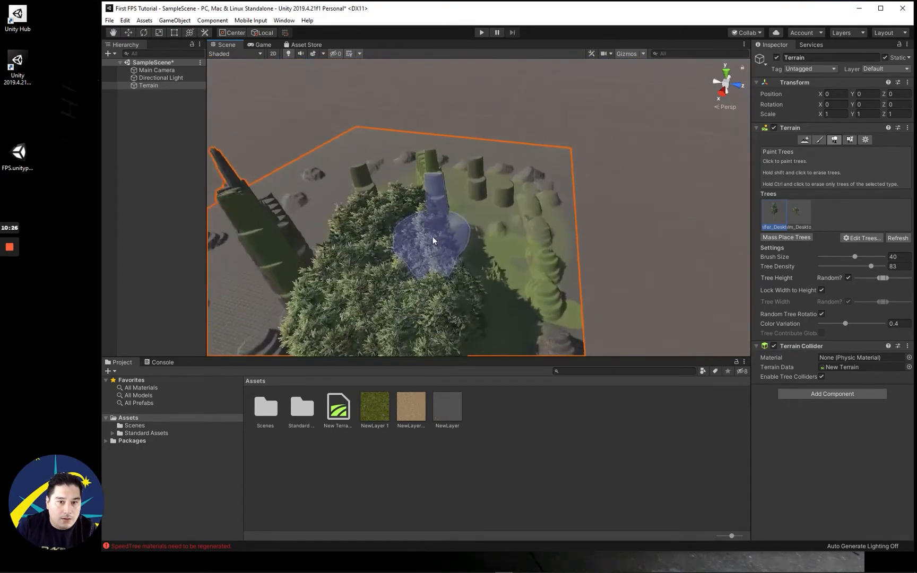
scroll(433, 239, "up", 3)
scroll(433, 238, "down", 8)
mouse_move(468, 243)
left_mouse_down()
mouse_move(465, 194)
mouse_move(378, 223)
mouse_move(348, 249)
mouse_move(336, 234)
left_mouse_up()
mouse_move(363, 274)
left_mouse_down("shift")
mouse_move(380, 260)
mouse_move(307, 247)
mouse_move(388, 270)
mouse_move(462, 251)
mouse_move(329, 207)
mouse_move(406, 191)
mouse_move(493, 212)
left_mouse_up("shift")
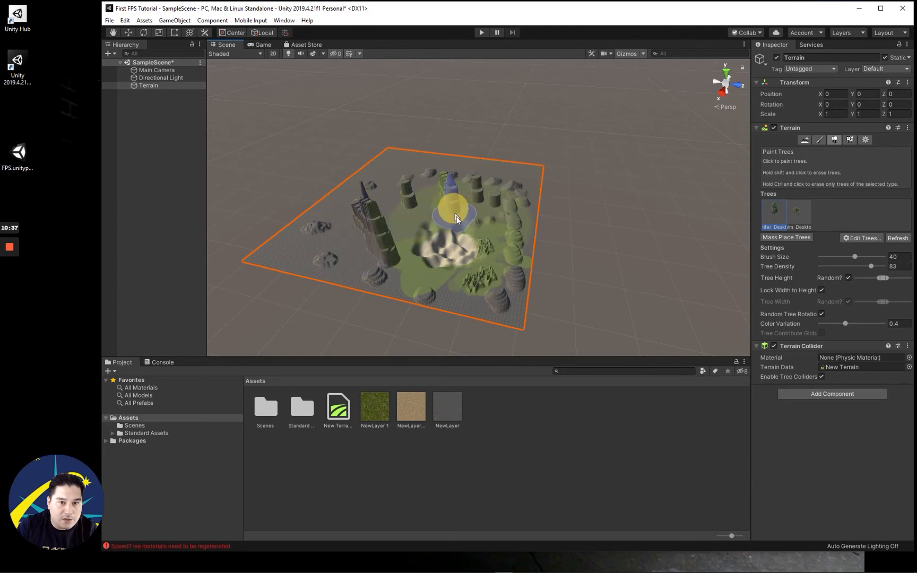
Step: Set the tree brush size to 16 and place a conifer cluster on the grass patch in front of the sandy hollow
scroll(459, 248, "up", 3)
mouse_move(446, 272)
left_mouse_down("alt")
mouse_move(404, 246)
mouse_move(424, 260)
mouse_move(424, 234)
mouse_move(411, 224)
left_mouse_up("alt")
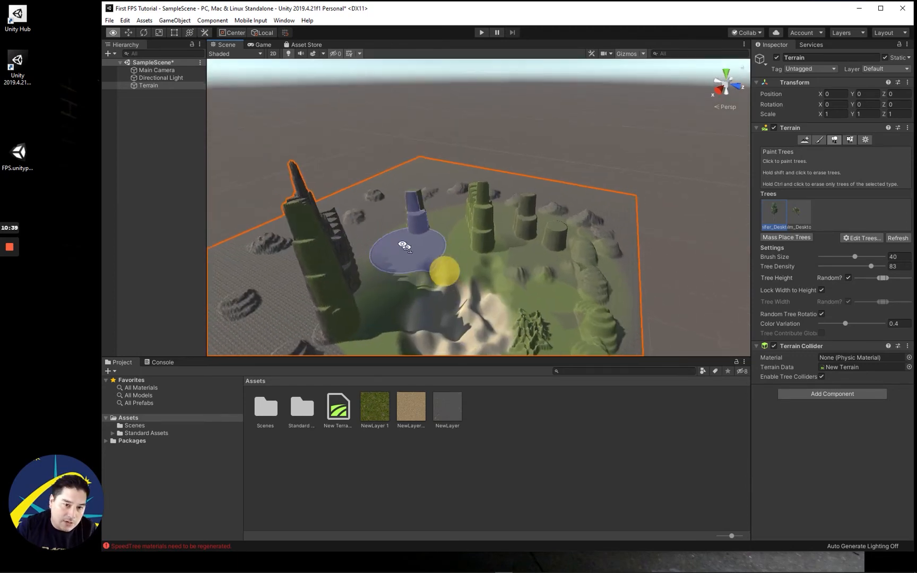
scroll(587, 265, "up", 3)
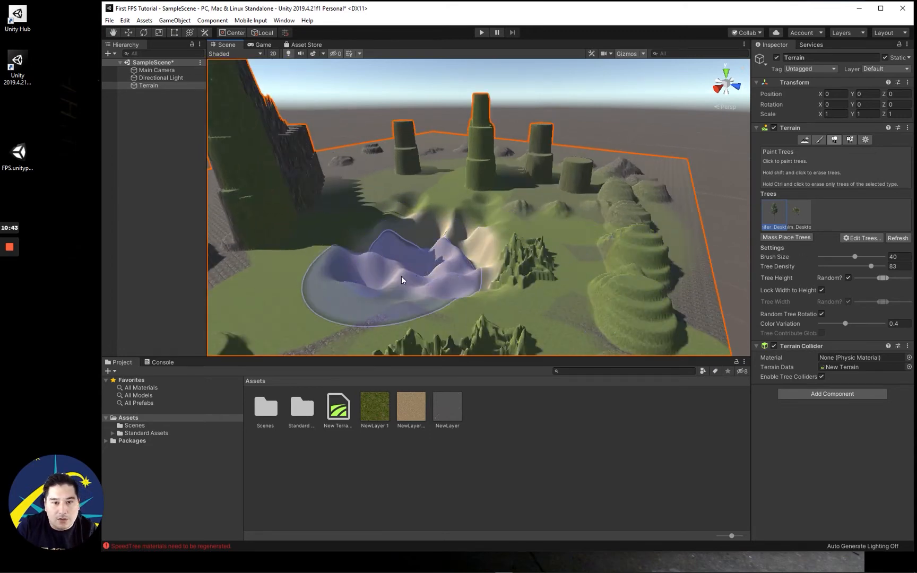
scroll(411, 274, "down", 4)
scroll(430, 269, "up", 5)
scroll(433, 264, "down", 5)
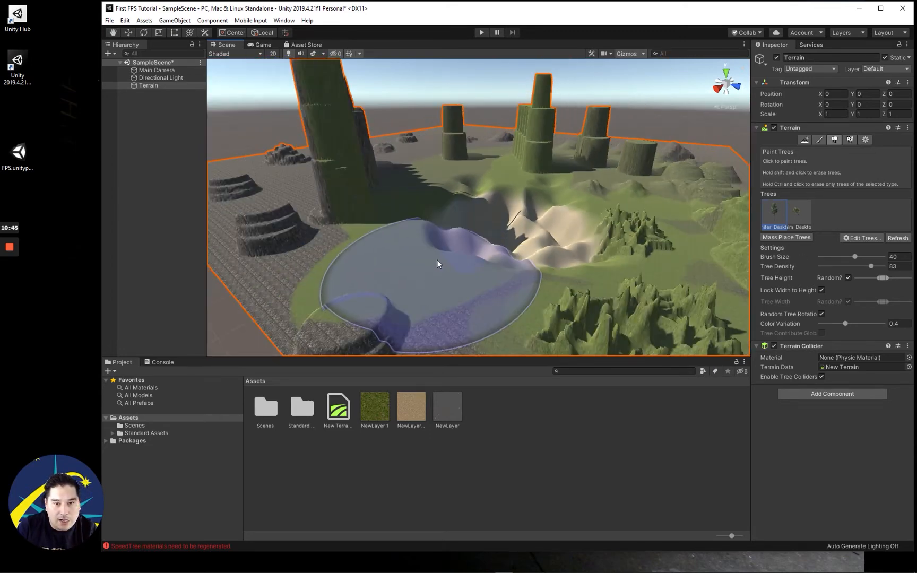
scroll(437, 264, "down", 3)
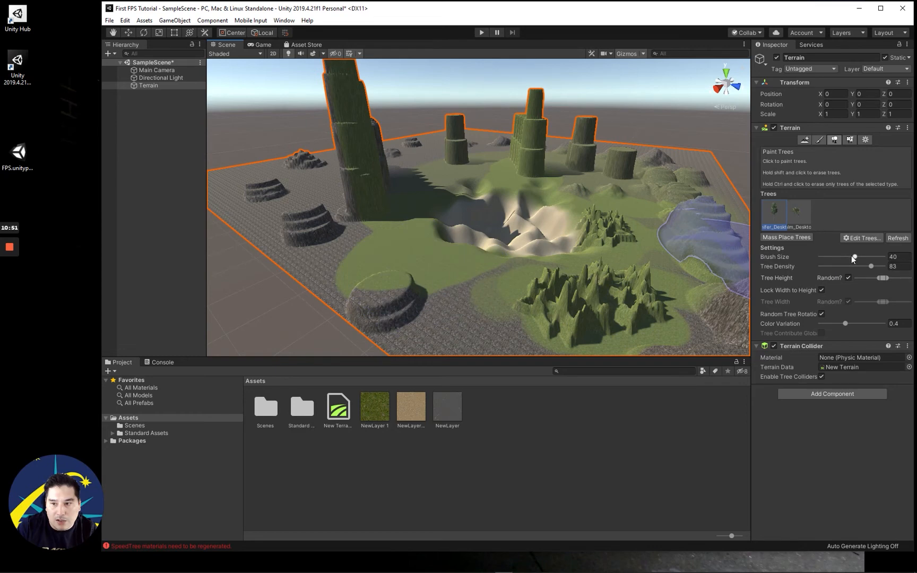
left_click_drag(851, 255, 842, 257)
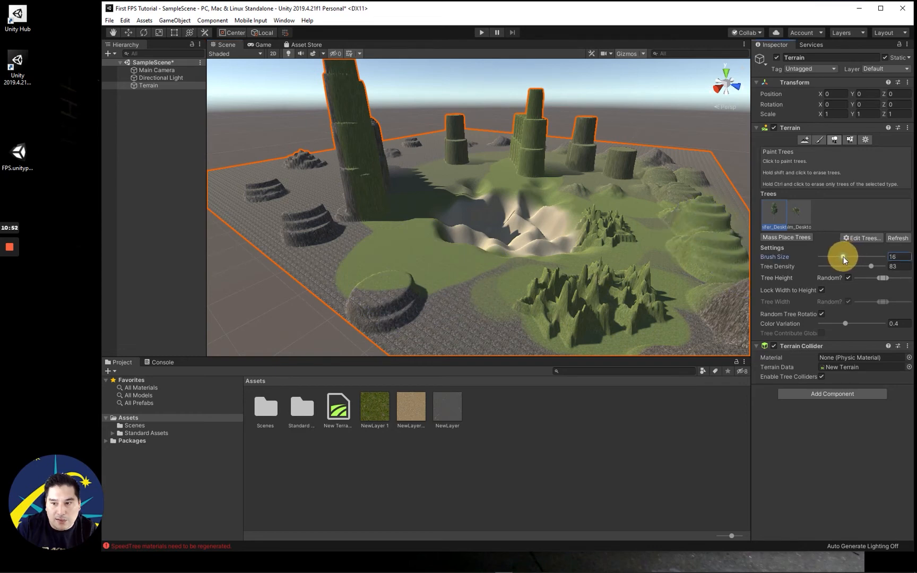
left_click(411, 254)
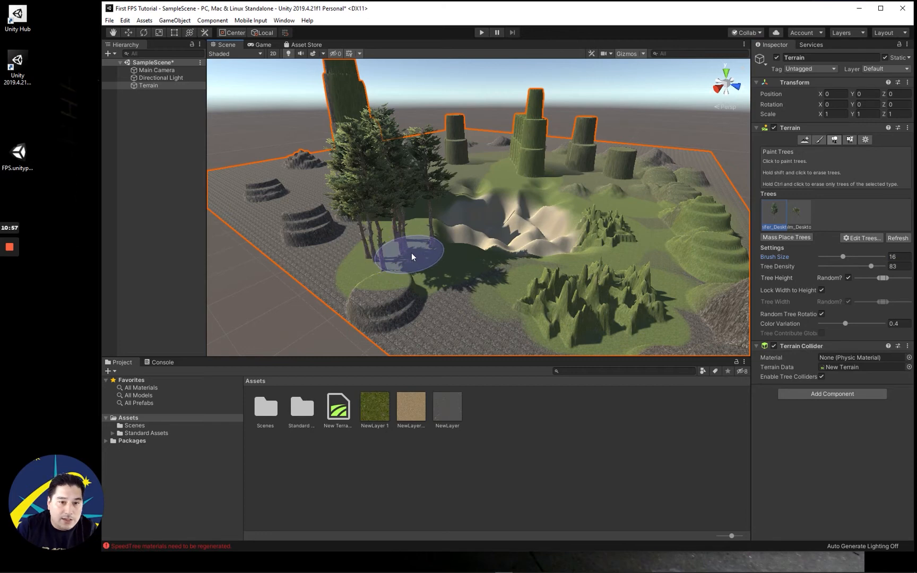
Step: Erase the conifer cluster and set the tree density to 43
left_click(402, 250, "shift")
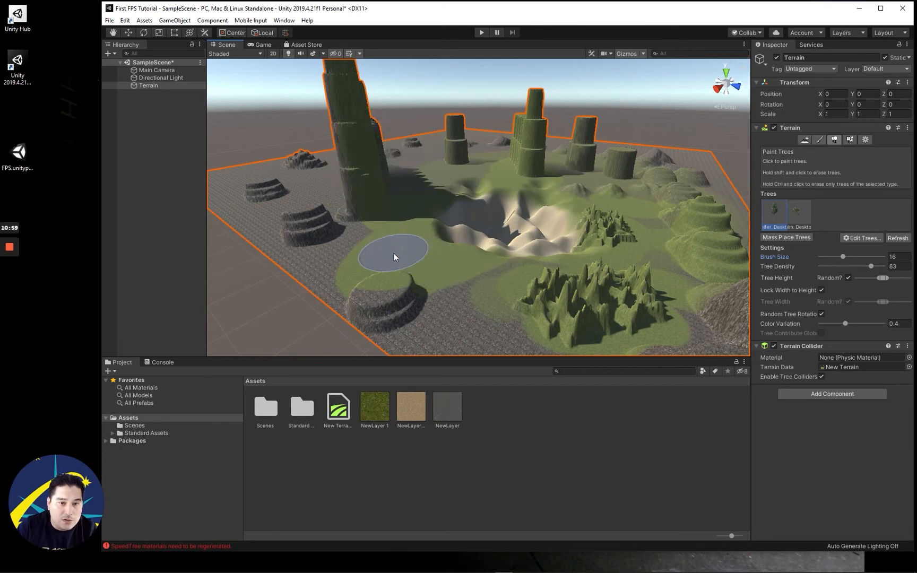
left_click_drag(870, 268, 855, 267)
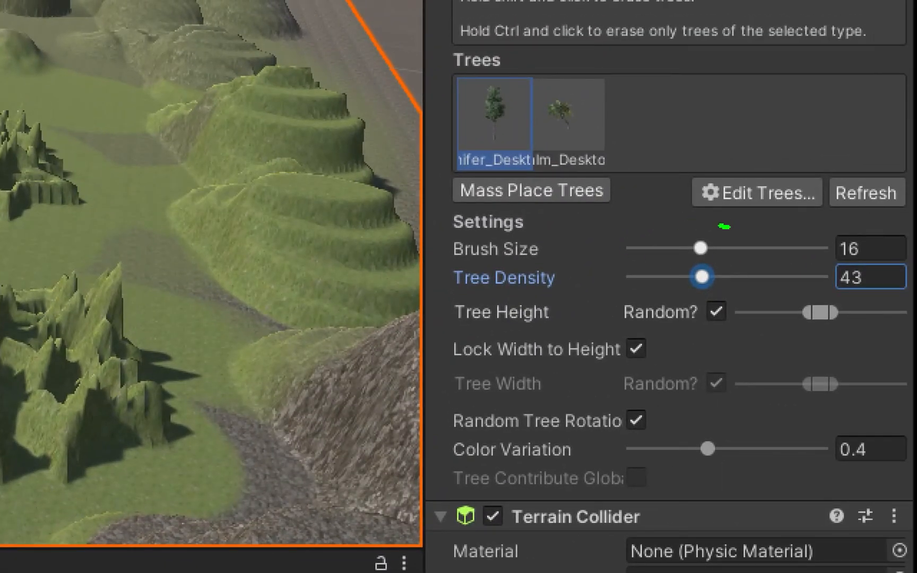
mouse_move(724, 227)
left_mouse_down()
mouse_move(419, 223)
mouse_move(650, 307)
mouse_move(819, 233)
mouse_move(732, 221)
left_mouse_up()
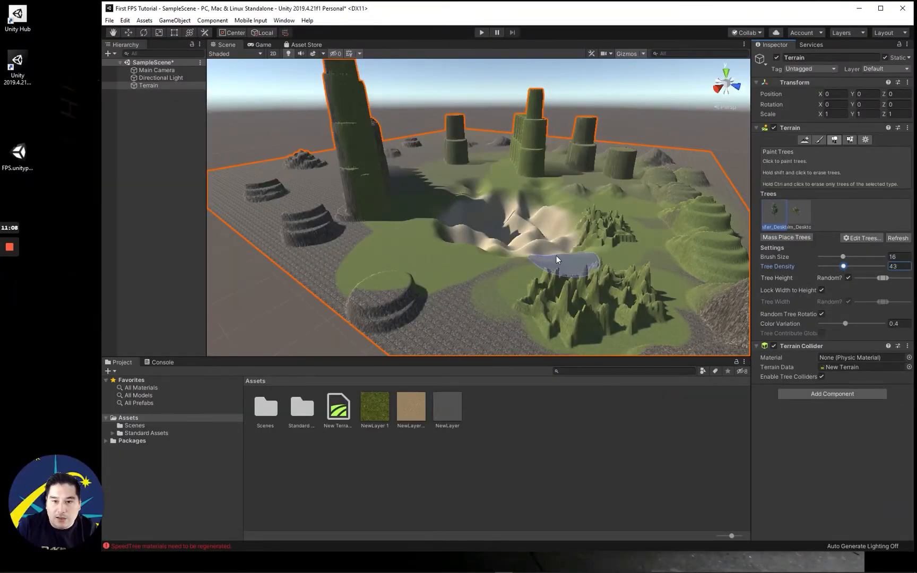
Step: Place conifers one spot at a time along the grass and mud in front of the hollow, and erase them
left_click(399, 250)
left_click(384, 258)
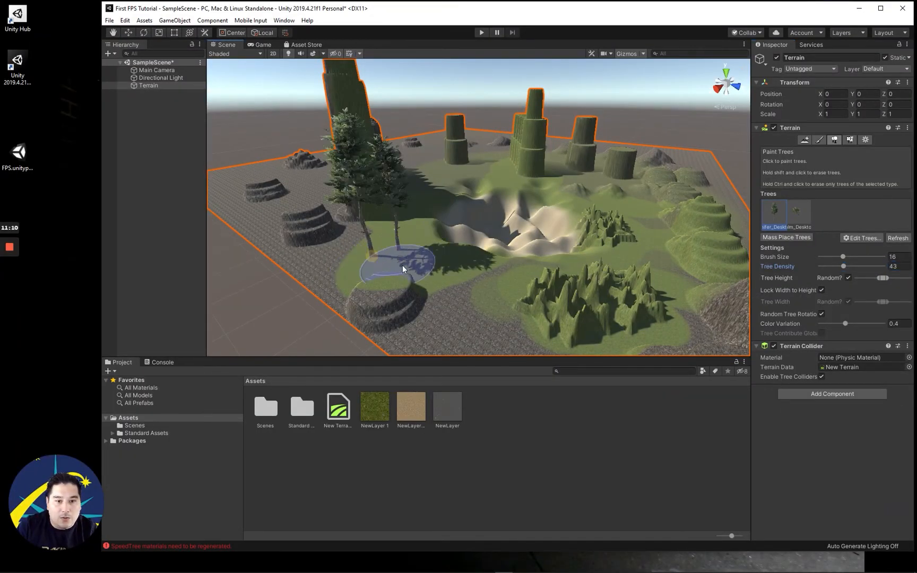
left_click(419, 275)
left_click(457, 300)
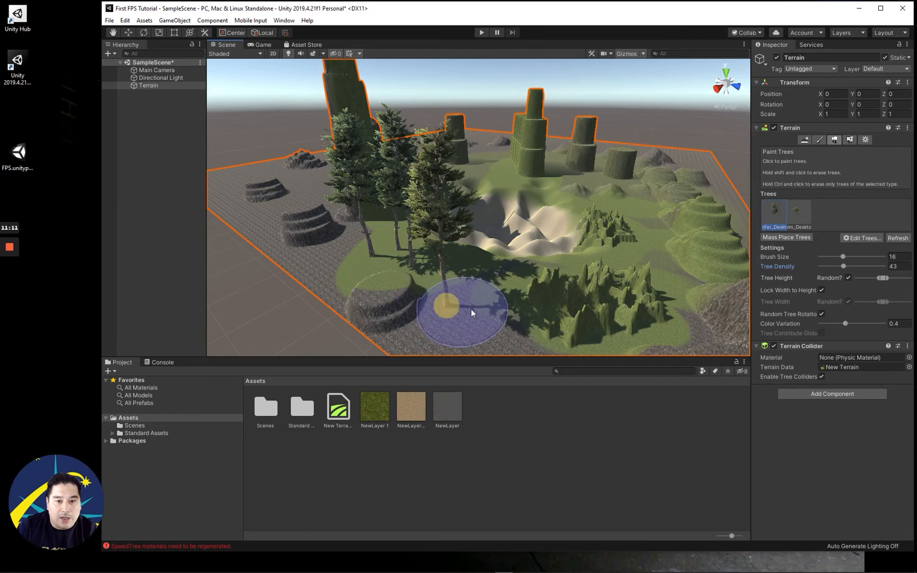
left_click(487, 282)
mouse_move(489, 279)
left_mouse_down()
mouse_move(579, 260)
mouse_move(646, 265)
mouse_move(436, 284)
mouse_move(446, 294)
mouse_move(634, 259)
left_mouse_up()
mouse_move(374, 249)
left_mouse_down()
mouse_move(394, 250)
mouse_move(385, 282)
mouse_move(424, 278)
mouse_move(357, 266)
mouse_move(382, 248)
mouse_move(423, 259)
left_mouse_up()
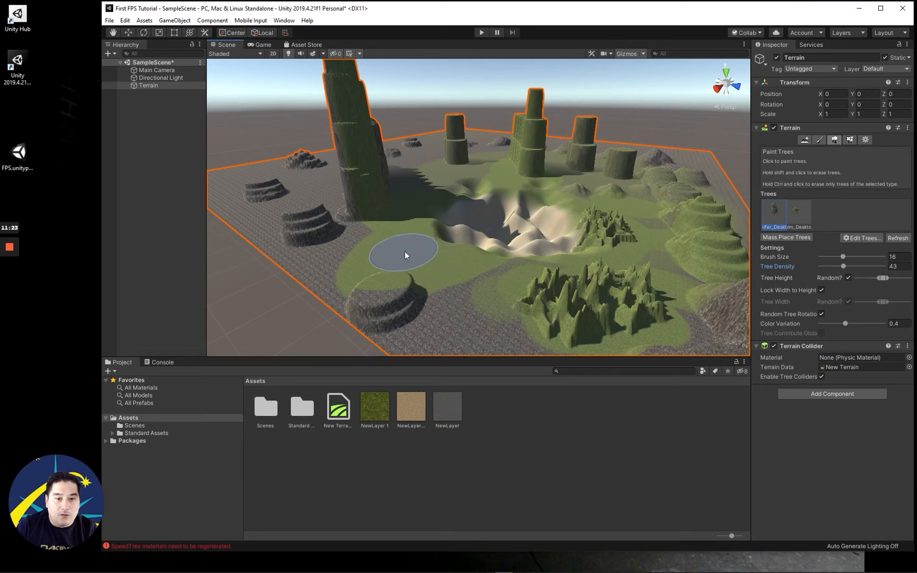
Step: Place three conifers in a short row at the near edge of the sandy hollow, and erase them again
left_click(399, 245)
left_click(422, 264)
left_click(459, 274)
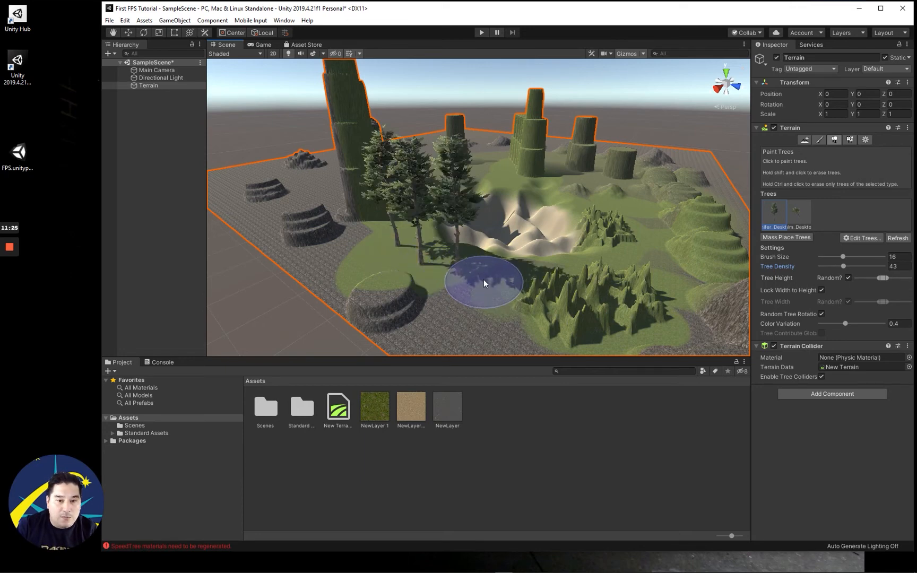
left_click_drag(483, 279, 415, 251, "shift")
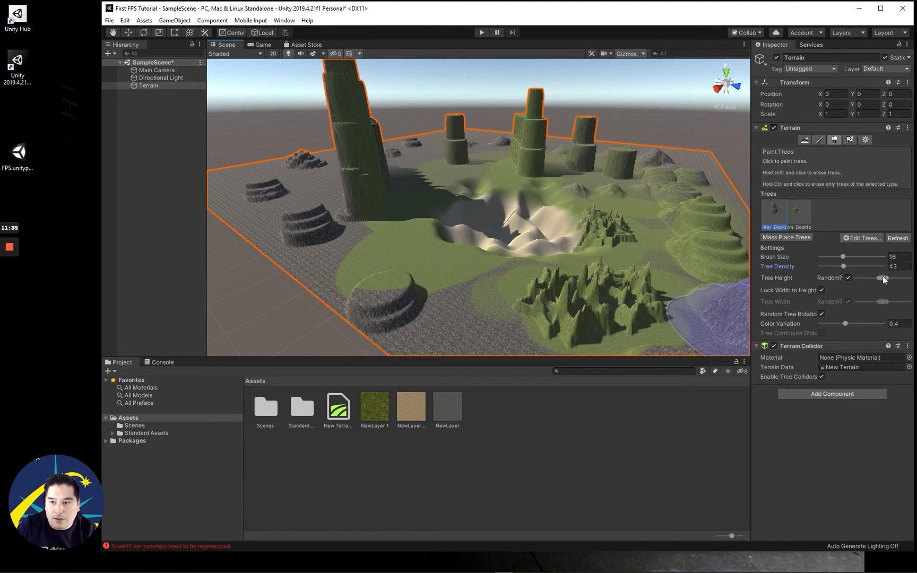
Step: Lower the random tree height range and paint a few short conifers on the grass in front of the hollow
left_click_drag(882, 277, 881, 277)
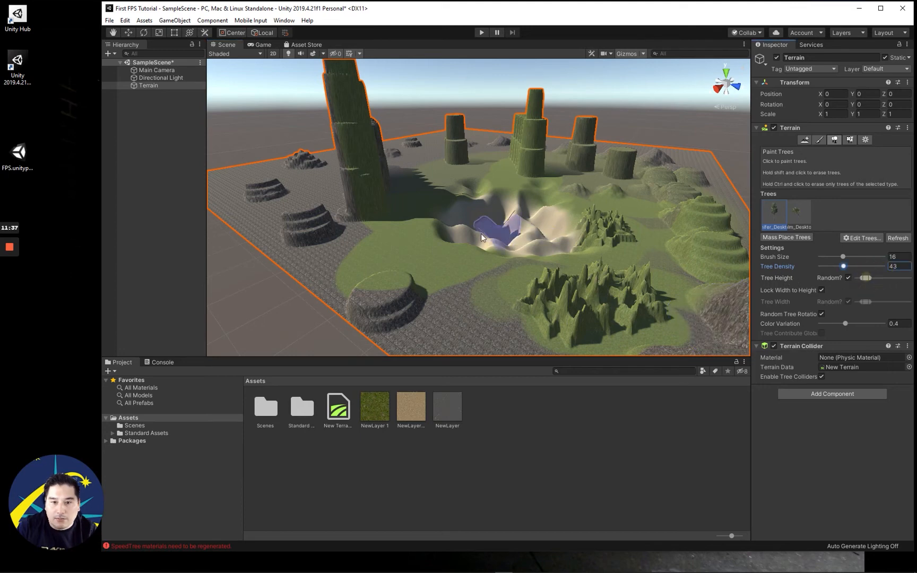
mouse_move(403, 245)
left_mouse_down()
mouse_move(447, 268)
mouse_move(382, 261)
mouse_move(411, 261)
left_mouse_up()
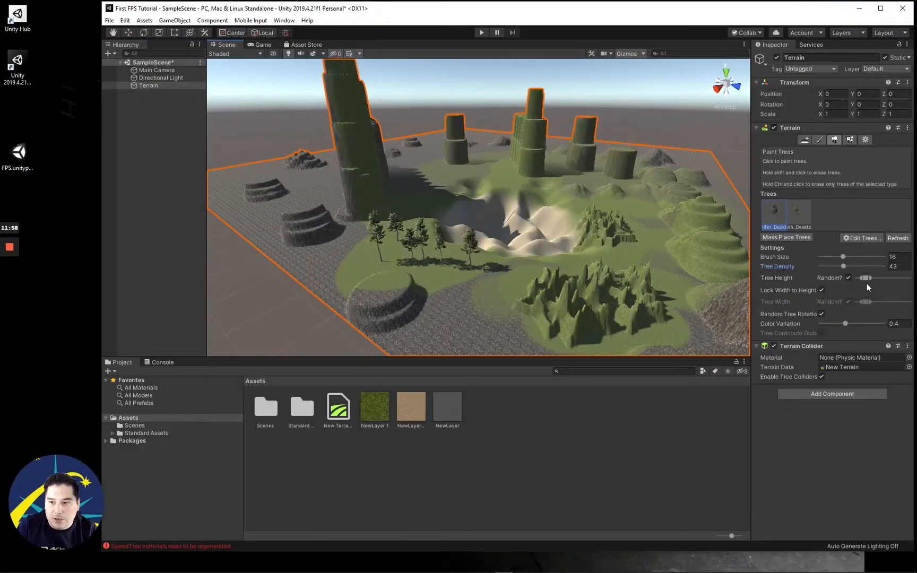
Step: Widen the random tree height range and paint conifers of mixed heights across the grass in front of the hollow
mouse_move(868, 278)
left_mouse_down()
mouse_move(885, 278)
mouse_move(856, 278)
mouse_move(889, 281)
left_mouse_up()
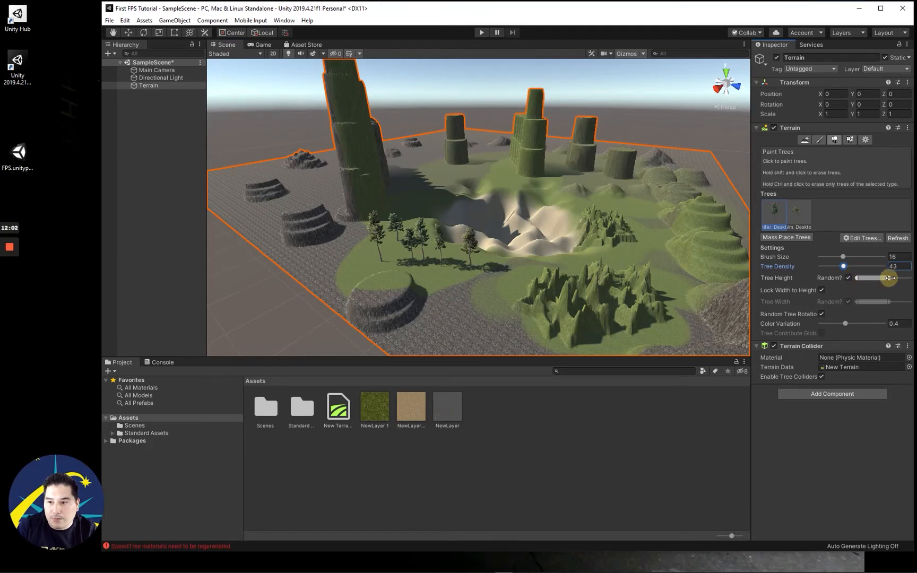
left_click(470, 294)
mouse_move(470, 295)
left_mouse_down()
mouse_move(389, 267)
mouse_move(307, 255)
mouse_move(454, 308)
mouse_move(614, 259)
mouse_move(850, 283)
left_mouse_up()
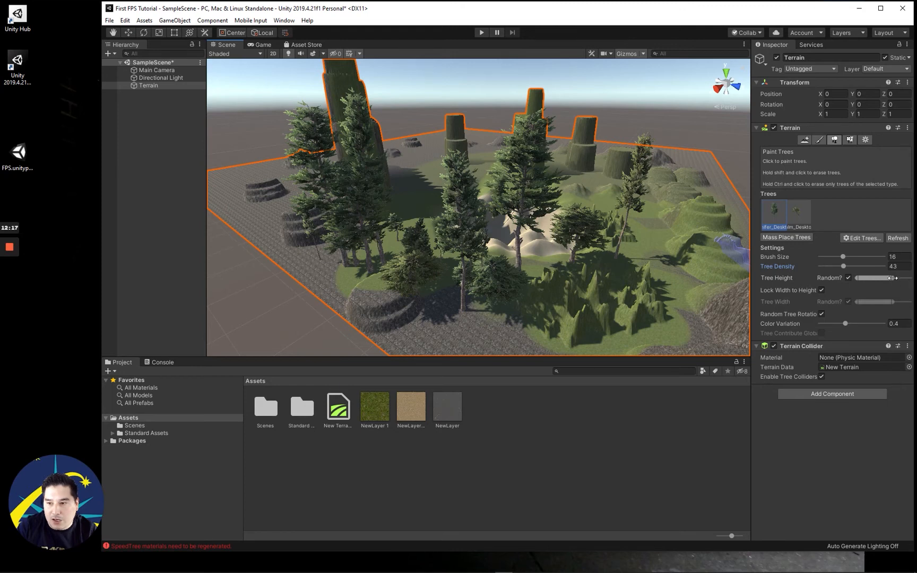
left_click(893, 277)
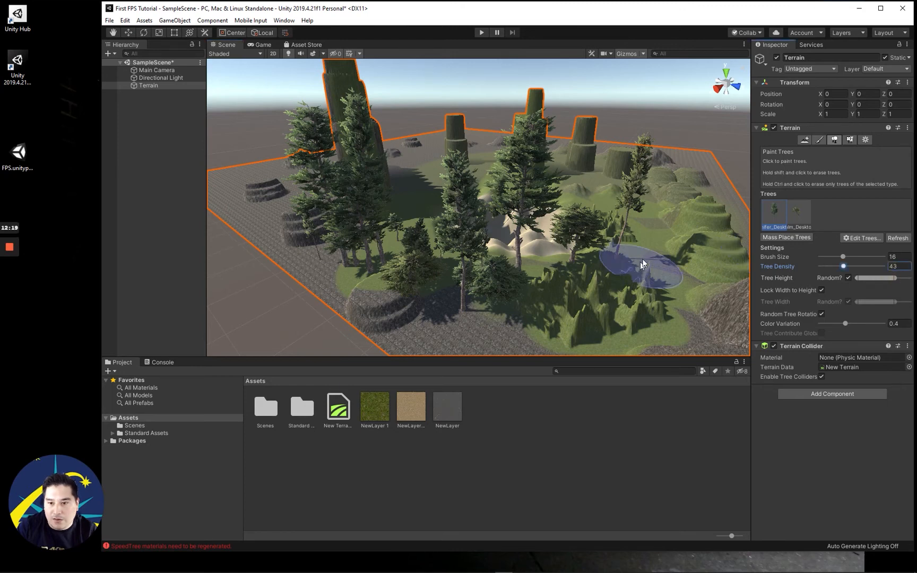
Step: Erase all the conifers and narrow the random tree height range near its low end
mouse_move(696, 243)
left_mouse_down()
mouse_move(409, 297)
mouse_move(330, 240)
mouse_move(405, 273)
mouse_move(612, 278)
mouse_move(559, 255)
left_mouse_up()
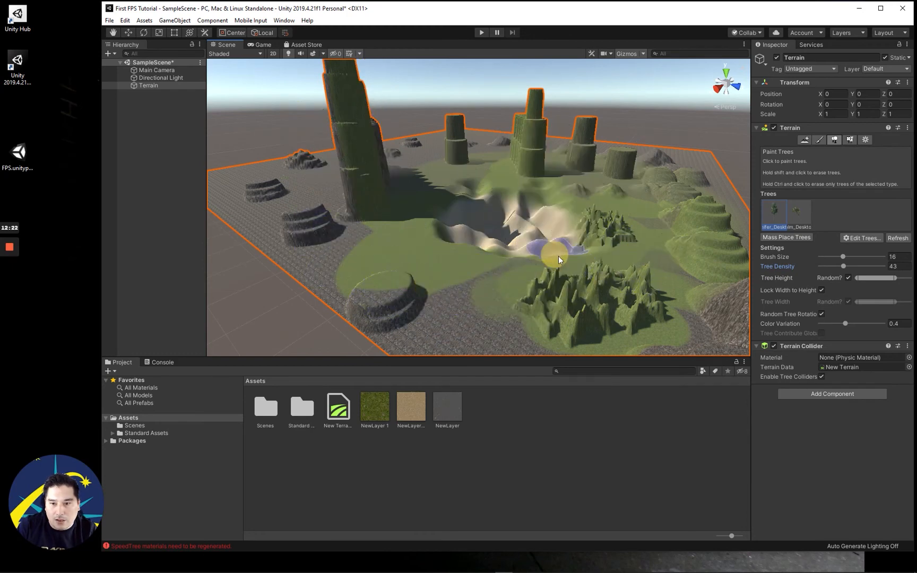
left_click(894, 278)
left_click_drag(895, 277, 868, 278)
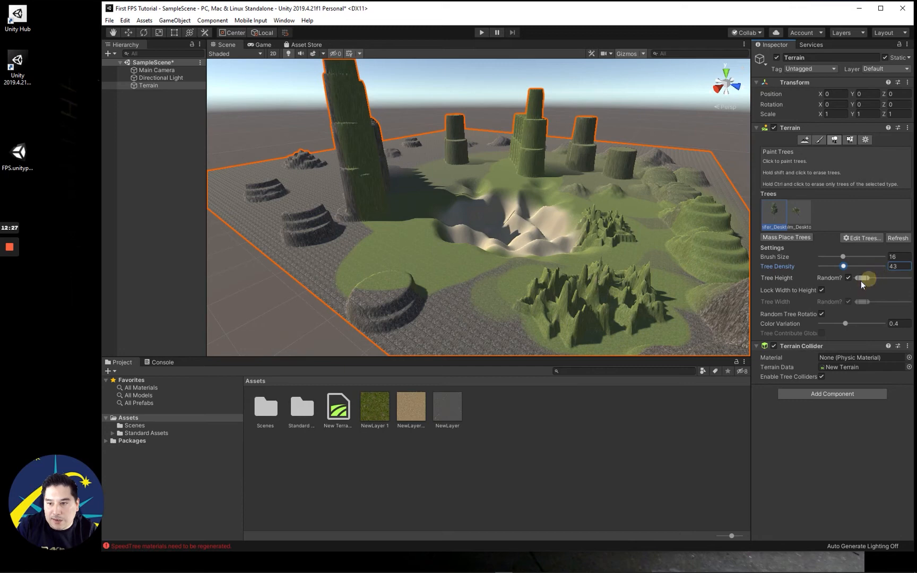
left_click_drag(866, 278, 867, 278)
Step: Paint short conifers in a sweep across the grass in front of the sandy hollow, and palms on the grass behind it
mouse_move(463, 273)
left_mouse_down()
mouse_move(377, 261)
mouse_move(457, 305)
mouse_move(661, 247)
mouse_move(636, 212)
left_mouse_up()
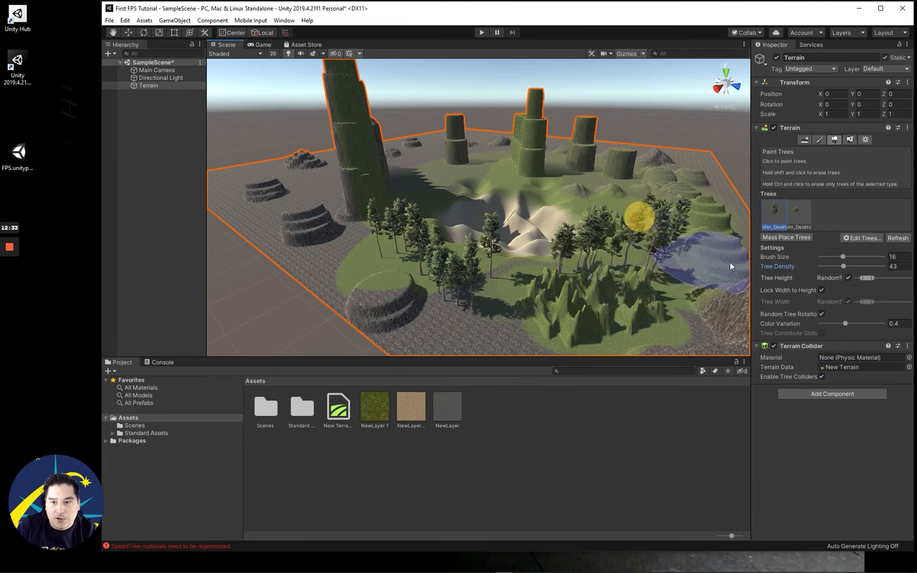
left_click(796, 211)
mouse_move(546, 282)
left_mouse_down()
mouse_move(522, 262)
mouse_move(497, 273)
mouse_move(564, 205)
mouse_move(531, 184)
mouse_move(499, 181)
mouse_move(632, 198)
left_mouse_up()
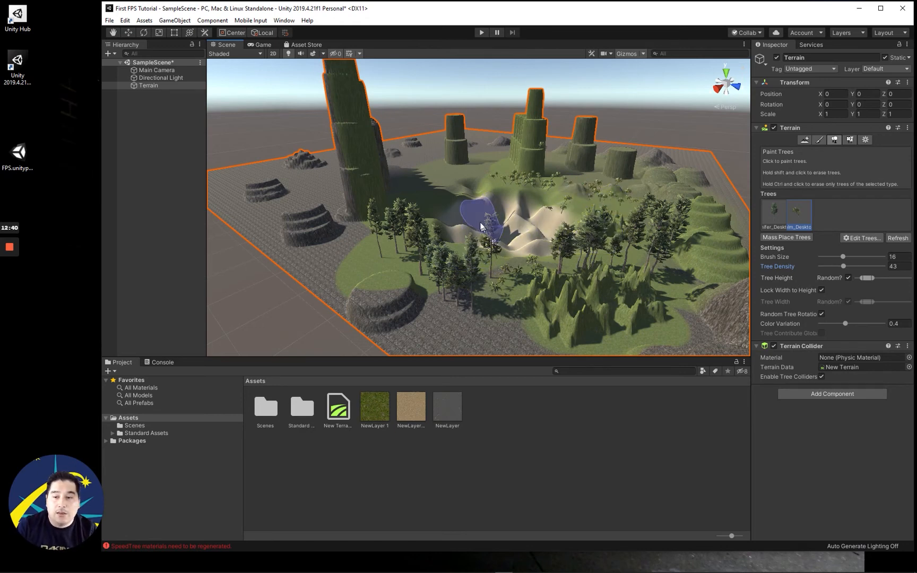
Step: Switch the terrain to detail painting and start adding a grass texture to its details
mouse_move(483, 225)
left_mouse_down("alt")
mouse_move(522, 237)
mouse_move(502, 245)
left_mouse_up("alt")
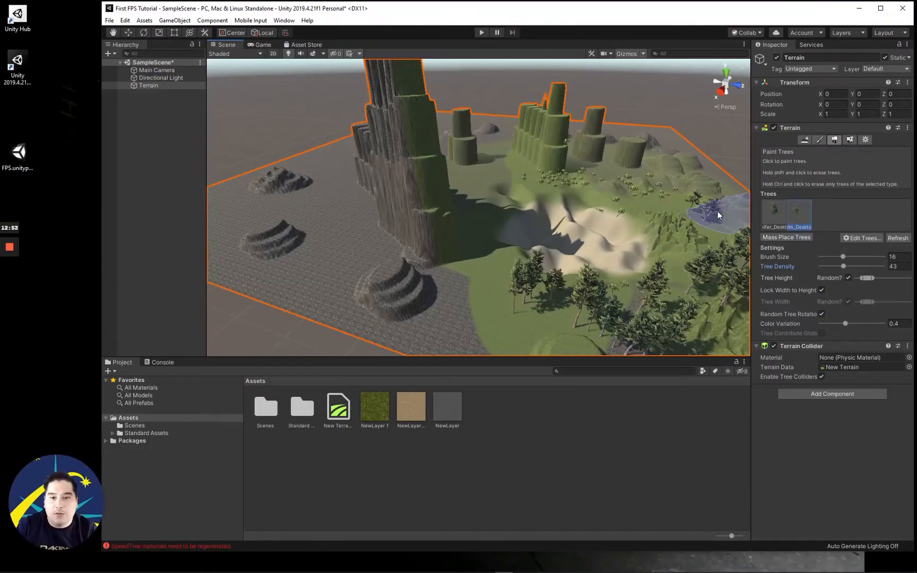
middle_click_drag(578, 250, 546, 257)
right_click_drag(572, 244, 473, 254)
middle_click_drag(584, 231, 445, 237)
scroll(522, 245, "up", 5)
scroll(557, 238, "down", 3)
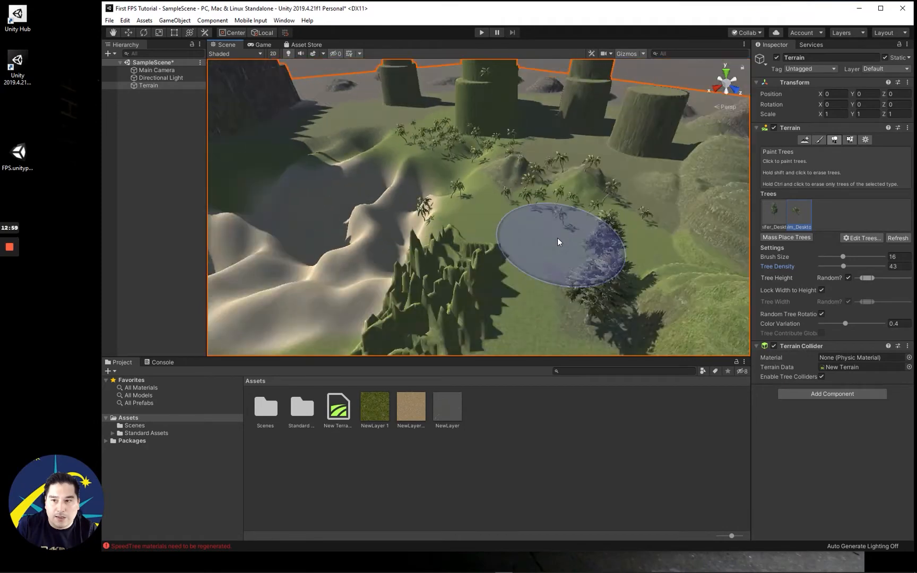
left_click(846, 140)
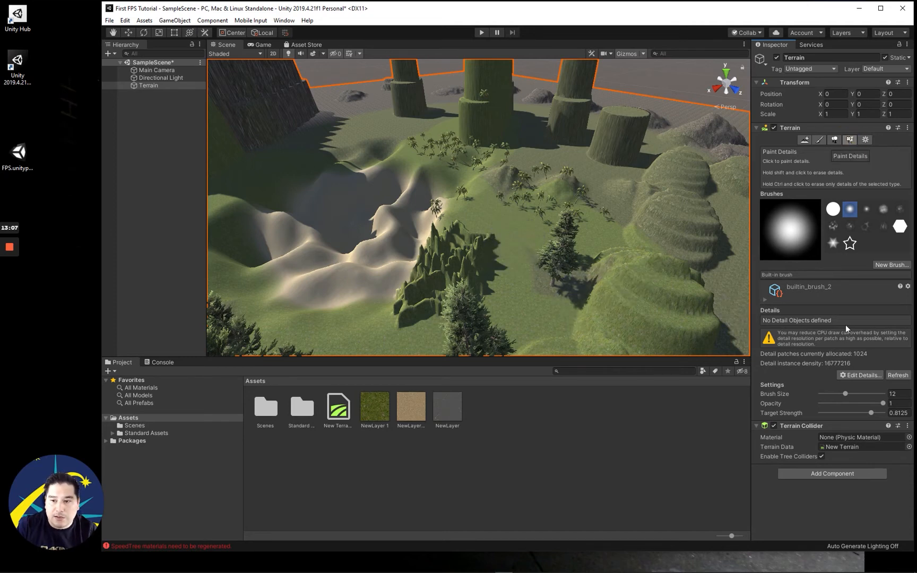
left_click(860, 375)
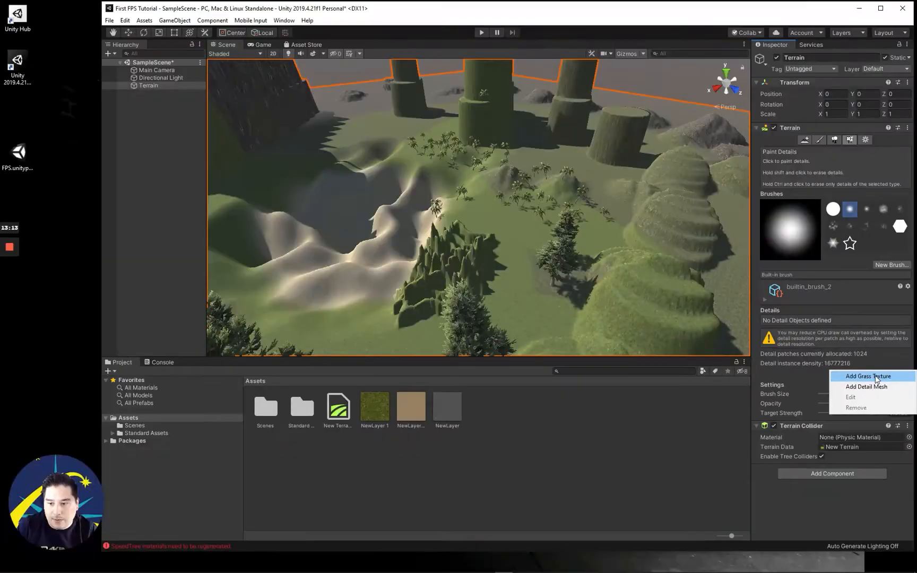
left_click(874, 376)
left_click_drag(146, 13, 534, 82)
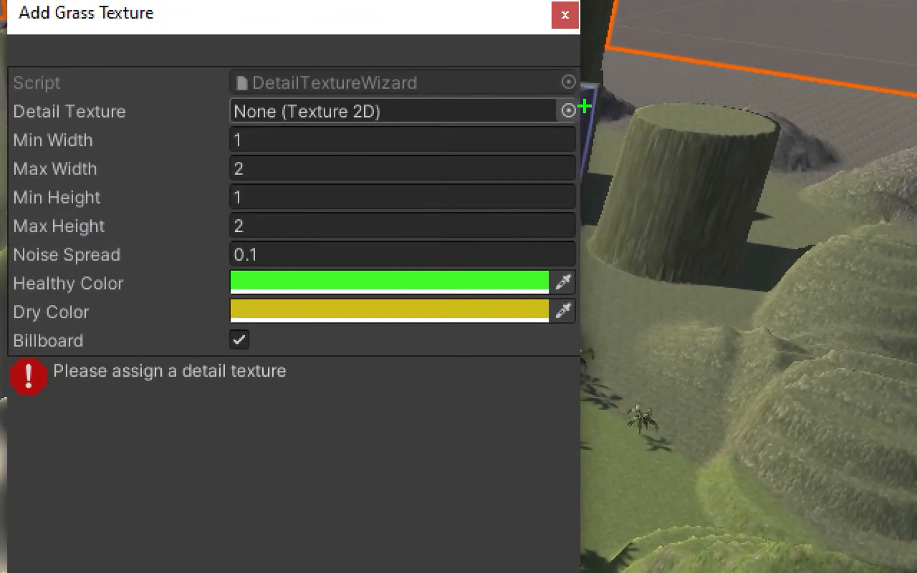
Step: Assign GrassFrond01AlbedoAlpha as the detail texture of the new grass
mouse_move(574, 99)
left_mouse_down()
mouse_move(582, 126)
mouse_move(590, 95)
left_mouse_up()
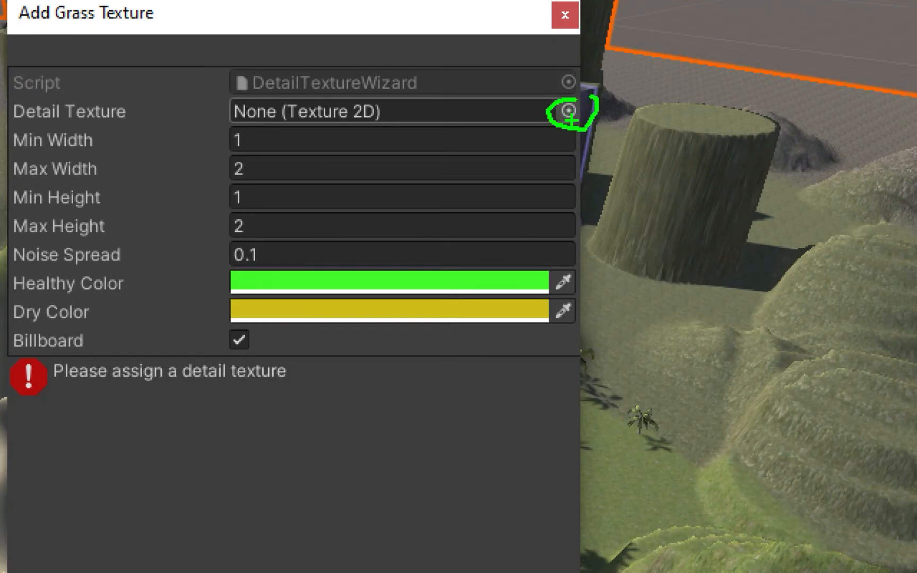
left_click(568, 111)
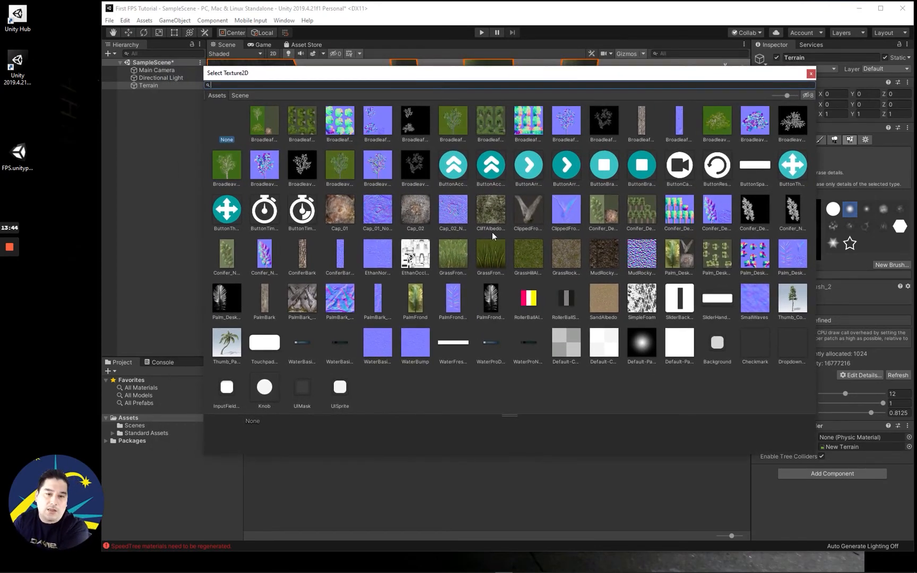
left_click(497, 260)
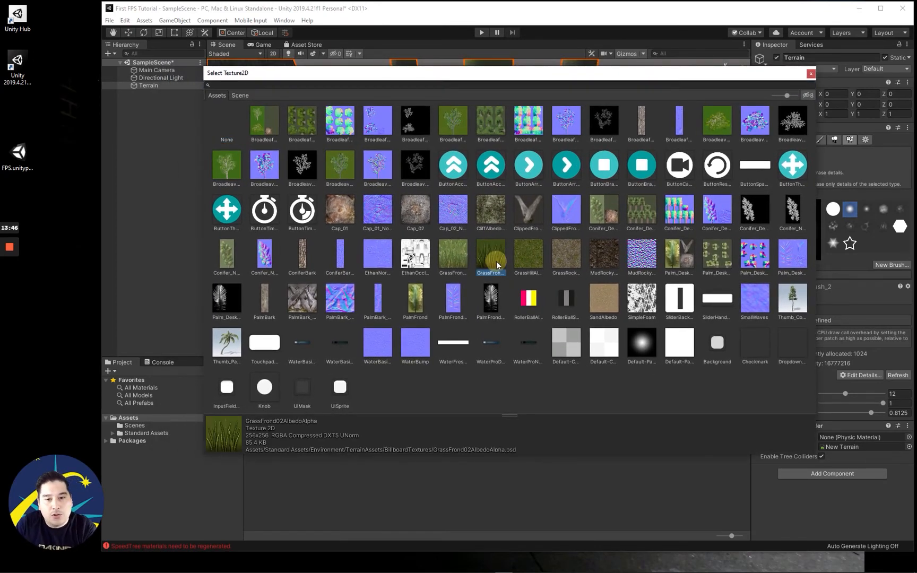
left_click(450, 258)
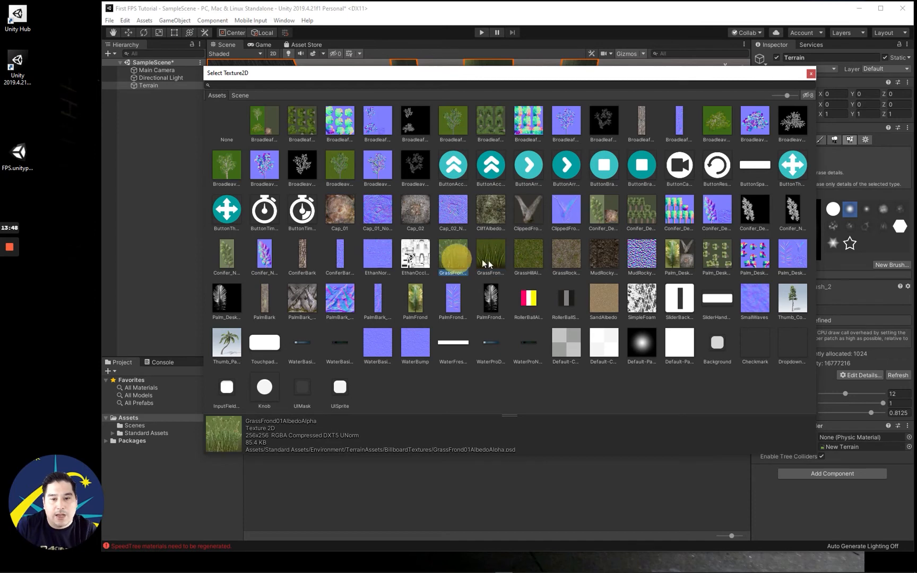
double_click(456, 258)
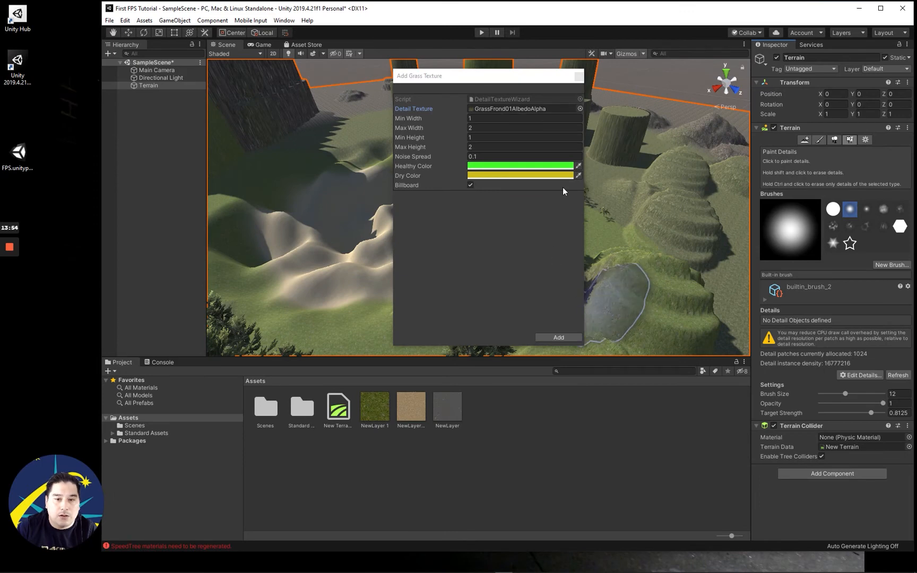
Step: Add the GrassFrond01AlbedoAlpha grass to the terrain's details, keeping the default sizes and colours
left_click(562, 336)
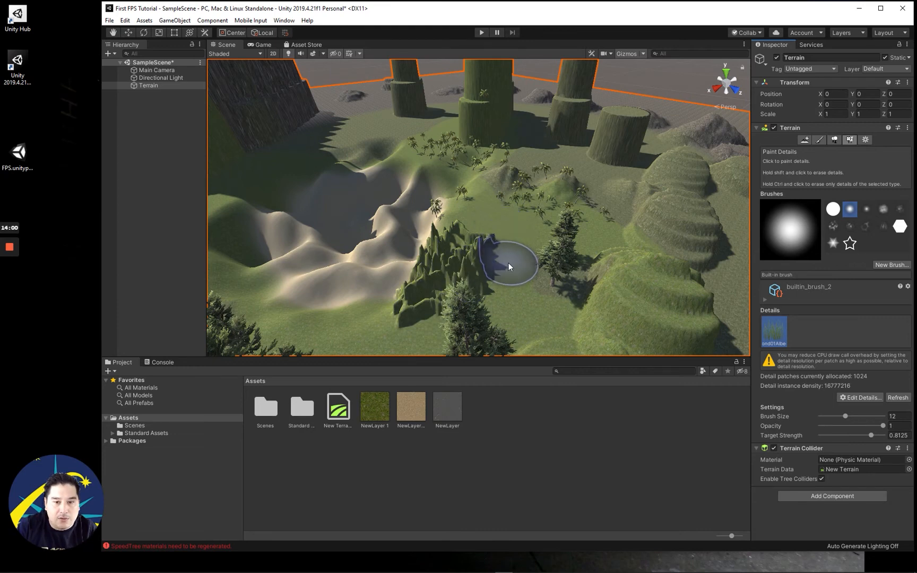
Step: Try painting grass at opacity 1 and target strength 0.8125 between the jagged ridge and the conifer, and undo the strokes
mouse_move(485, 219)
left_mouse_down()
mouse_move(503, 227)
mouse_move(522, 288)
left_mouse_up()
scroll(527, 299, "up", 3)
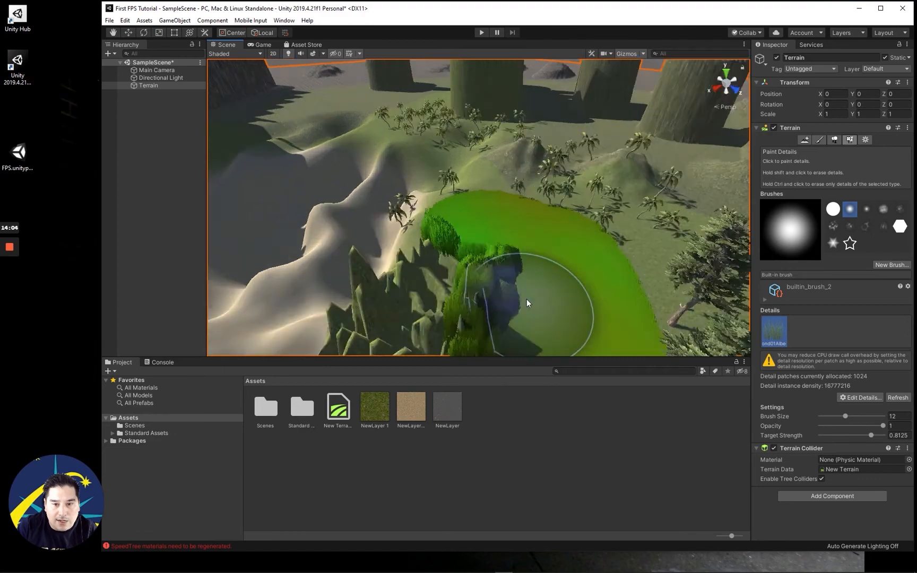
scroll(526, 298, "up", 2)
scroll(526, 299, "down", 2)
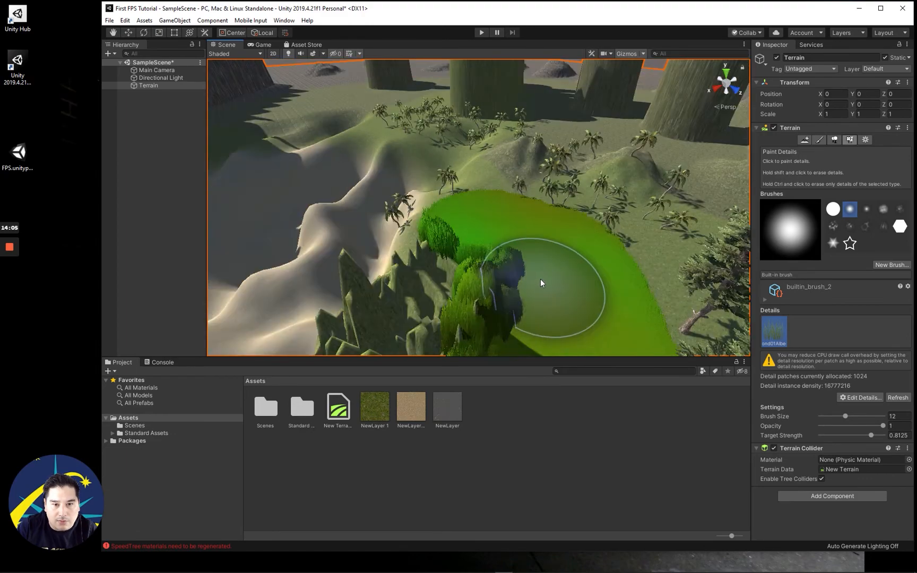
scroll(546, 273, "down", 1)
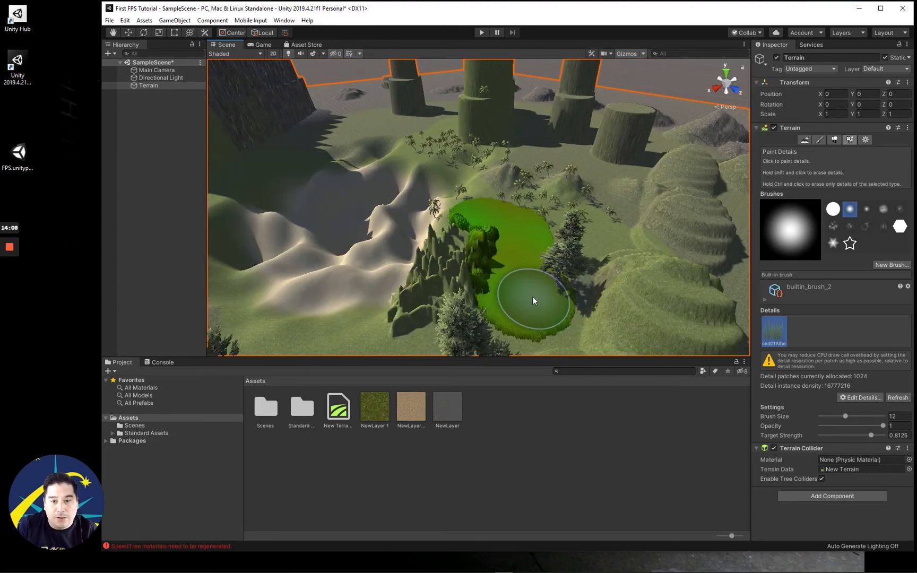
left_click_drag(532, 296, 533, 306)
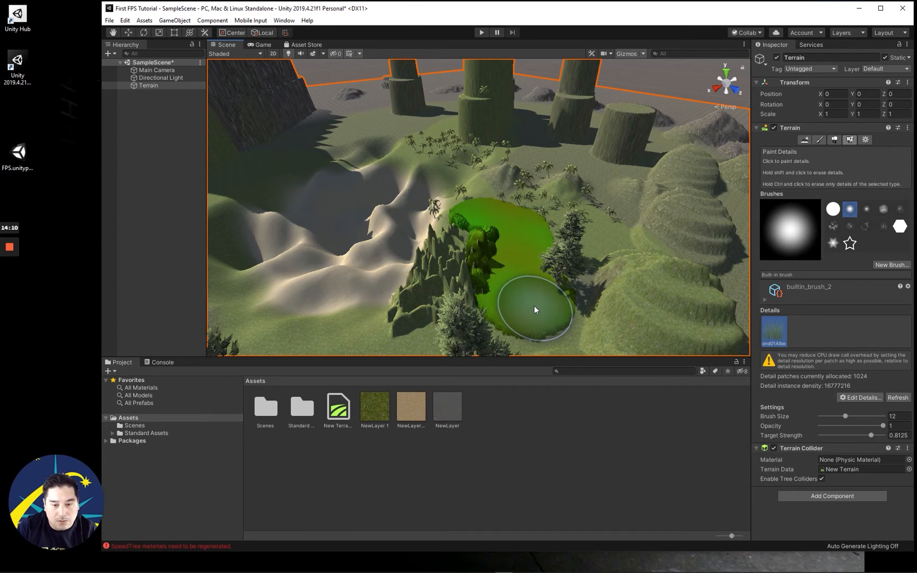
key("ctrl+z")
key("ctrl+z")
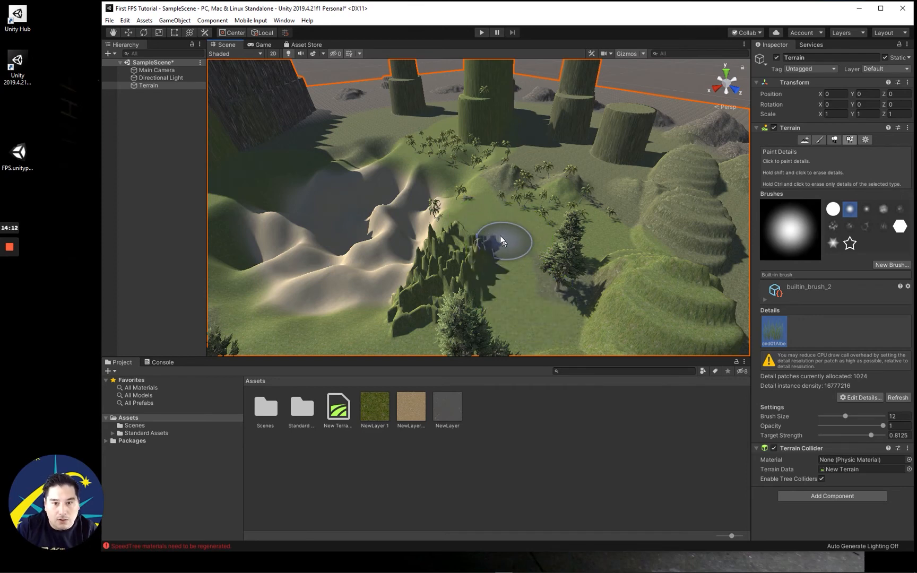
Step: Try painting two test patches of grass beside the jagged ridge, erasing each one
left_click_drag(500, 235, 520, 273)
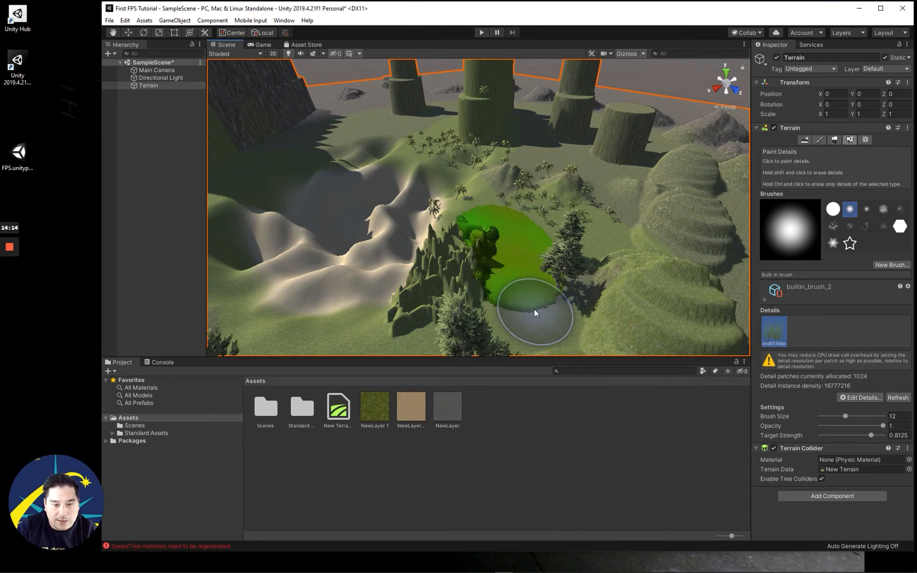
mouse_move(533, 309)
left_mouse_down("shift")
mouse_move(518, 291)
mouse_move(525, 257)
left_mouse_up("shift")
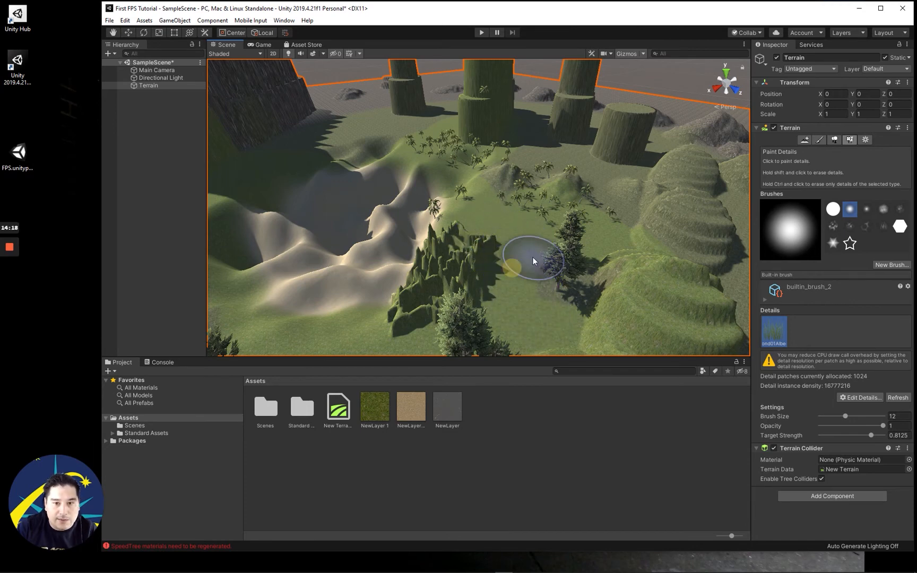
scroll(530, 251, "up", 3)
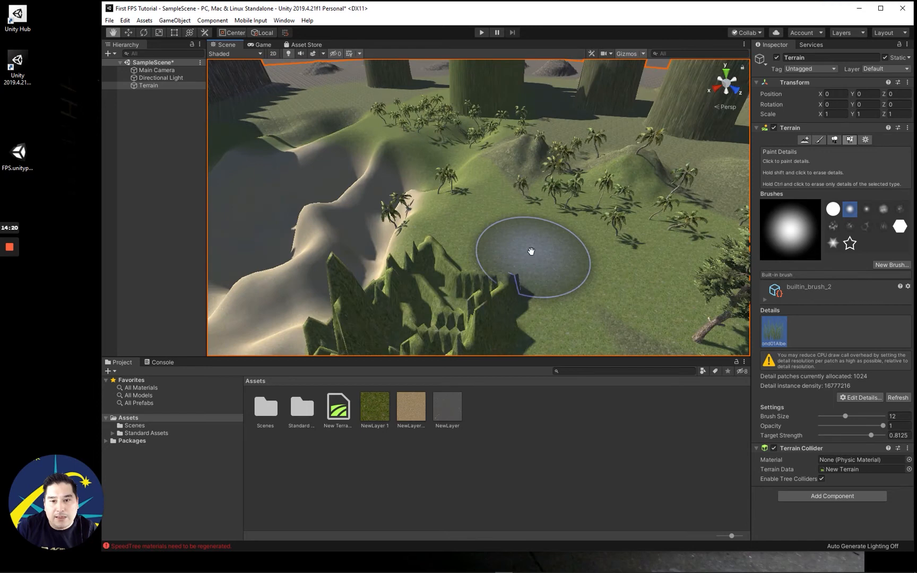
scroll(530, 251, "up", 3)
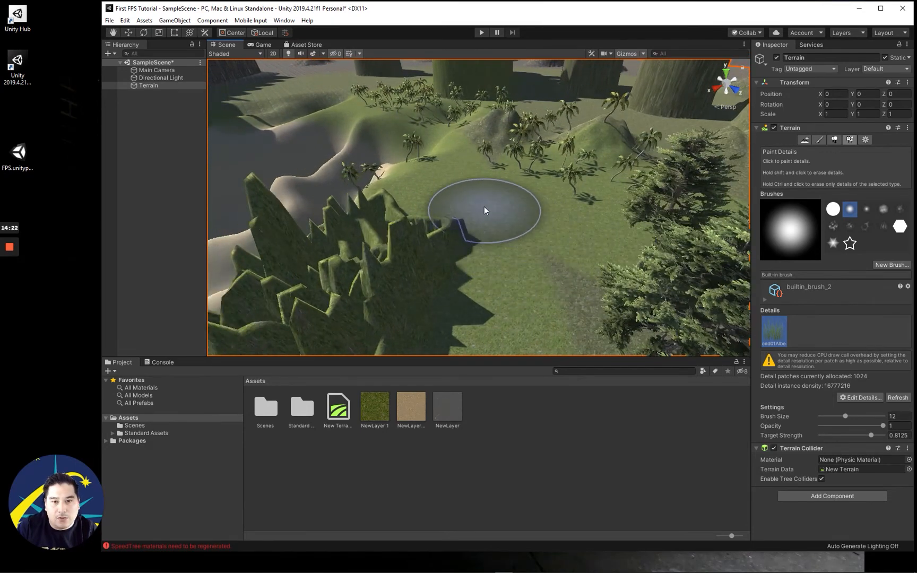
left_click(508, 233)
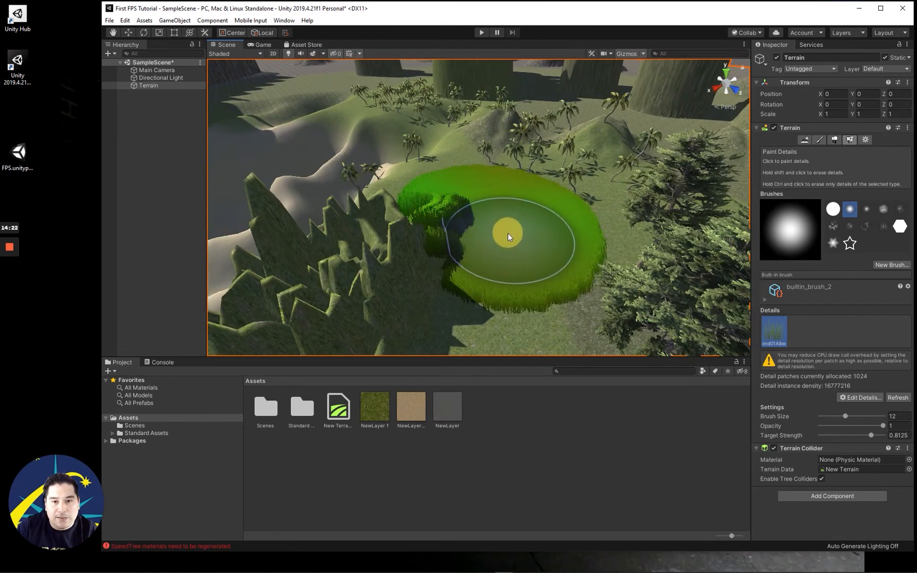
mouse_move(508, 233)
left_mouse_down("shift")
mouse_move(508, 250)
mouse_move(521, 255)
mouse_move(463, 211)
left_mouse_up("shift")
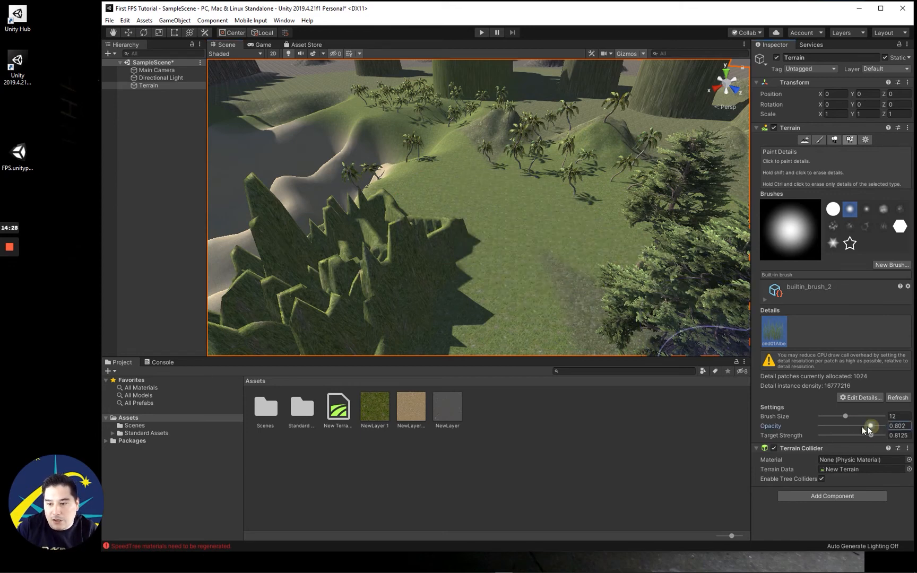
Step: Try painting grass beside the ridge with opacity 0.13 and target strength 0.1875
mouse_move(867, 426)
left_mouse_down()
mouse_move(828, 429)
mouse_move(837, 435)
left_mouse_up()
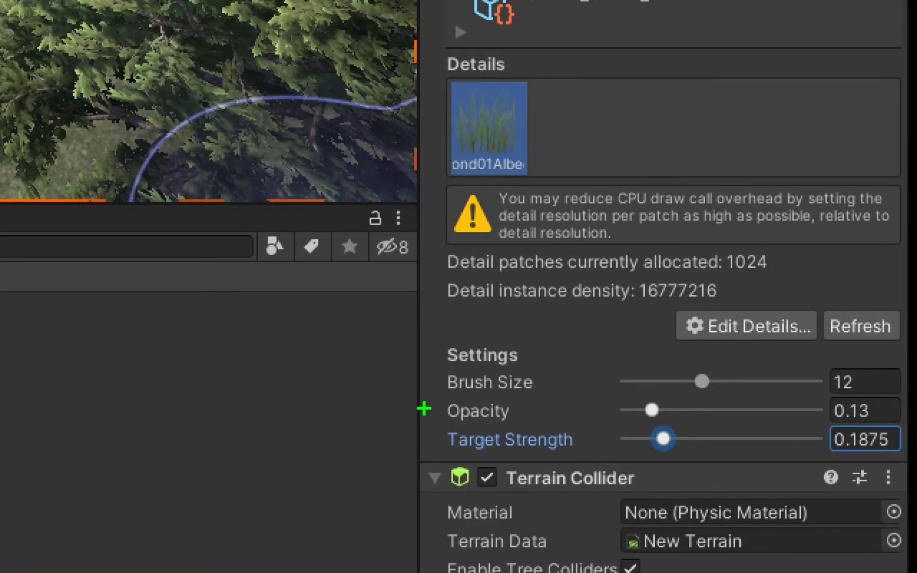
mouse_move(536, 396)
left_mouse_down()
mouse_move(465, 397)
mouse_move(472, 458)
mouse_move(598, 439)
mouse_move(535, 396)
left_mouse_up()
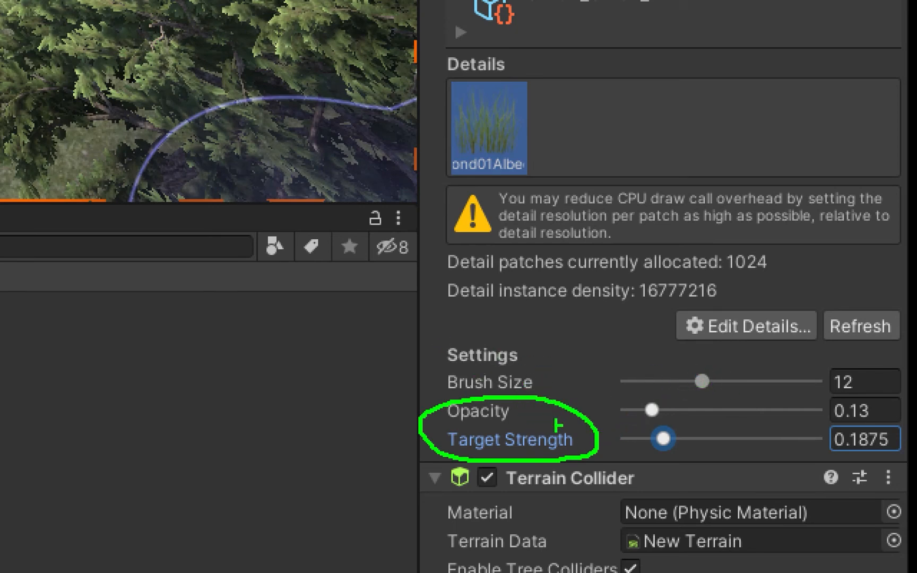
key("Escape")
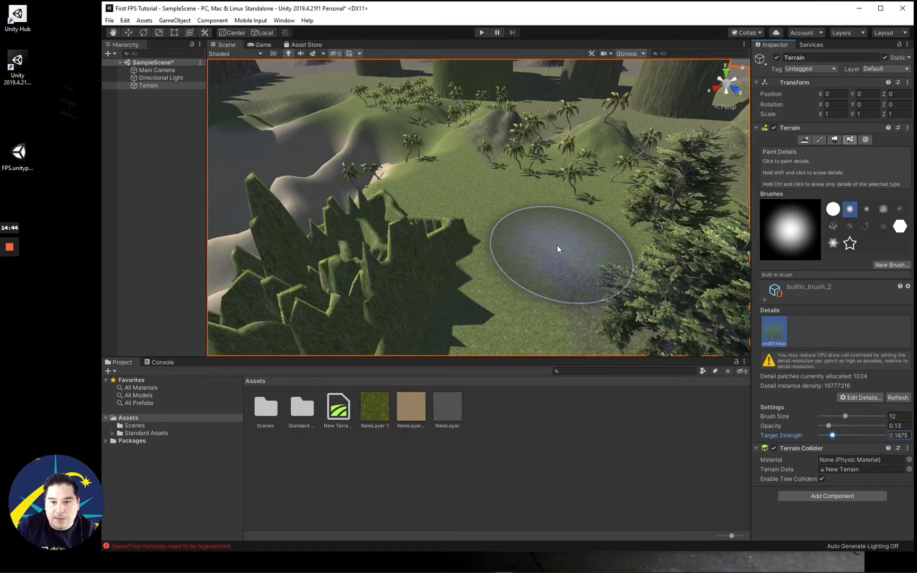
mouse_move(556, 244)
left_mouse_down()
mouse_move(523, 222)
mouse_move(534, 249)
mouse_move(519, 220)
mouse_move(502, 221)
mouse_move(541, 218)
mouse_move(501, 251)
mouse_move(510, 260)
left_mouse_up()
Step: Set the detail brush to opacity 0.061 and target strength 0.0625 and paint sparse grass on the ground beside the jagged ridge
left_click_drag(826, 425, 825, 436)
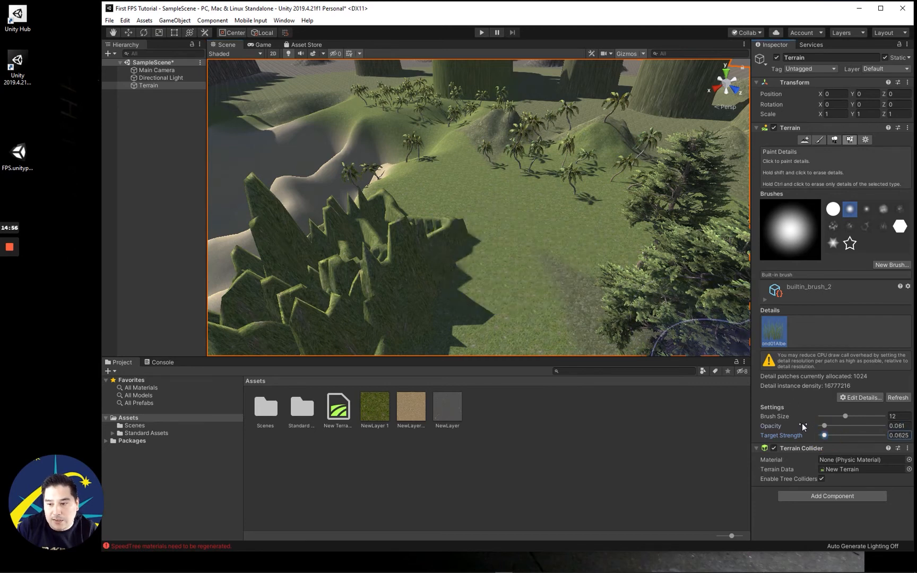
left_click(495, 194)
left_click_drag(488, 195, 498, 199)
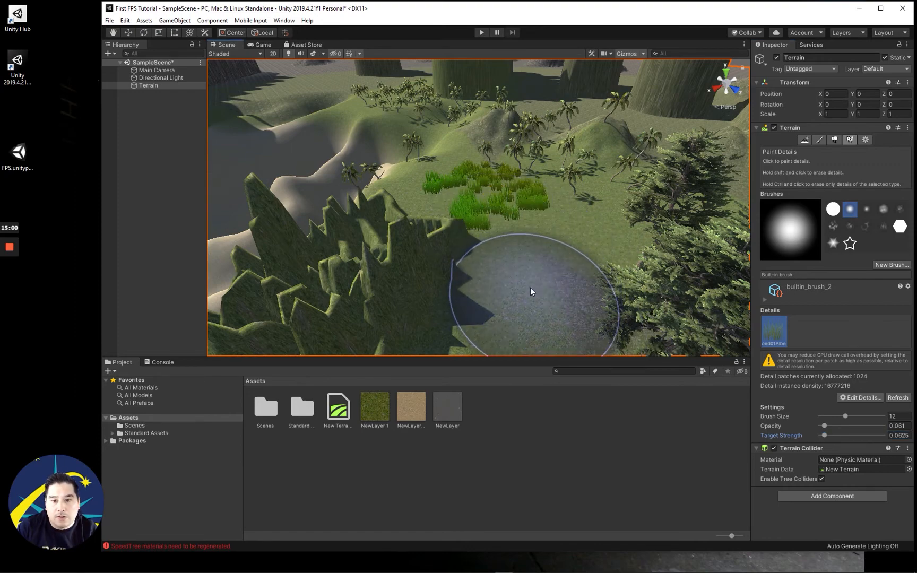
left_click_drag(530, 287, 563, 282)
scroll(547, 252, "up", 4)
scroll(547, 252, "down", 8)
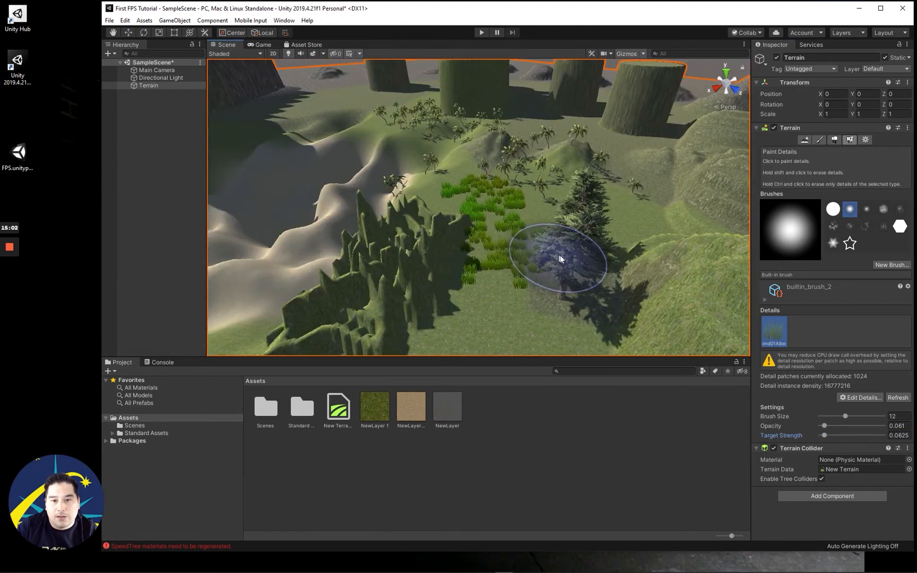
Step: Extend the sparse grass around the nearby conifers, in front of the sandy hollow and beside the terraced hills
left_click(487, 265)
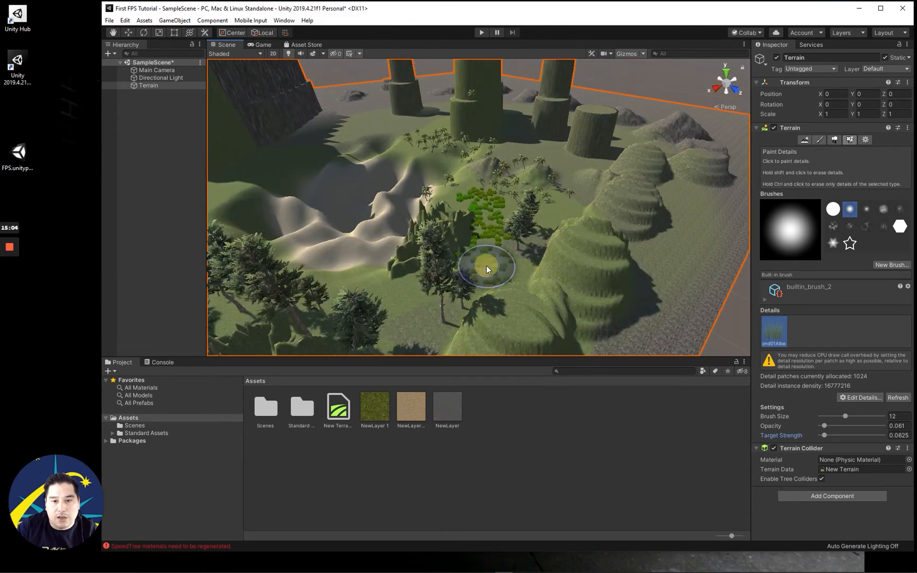
left_click(404, 294)
left_click_drag(403, 294, 348, 286)
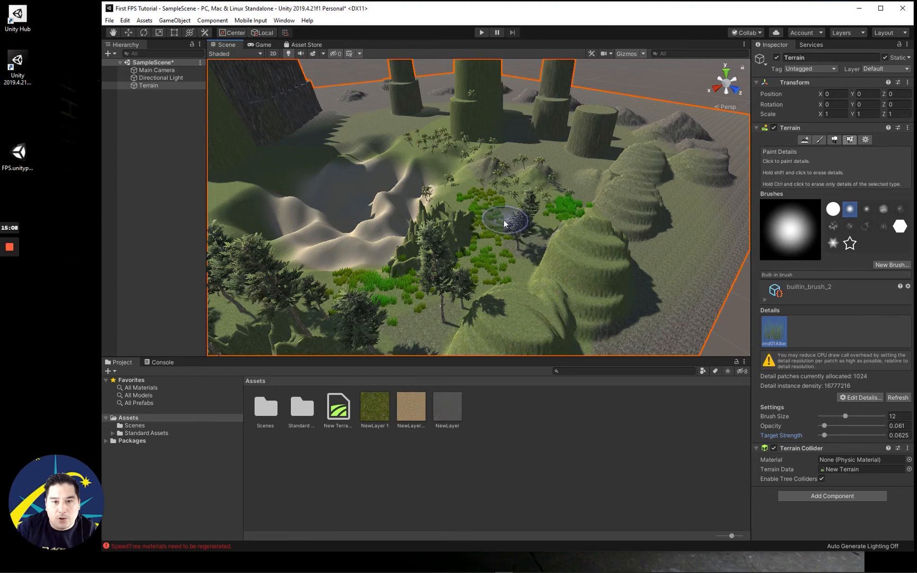
scroll(503, 222, "up", 4)
scroll(520, 228, "down", 2)
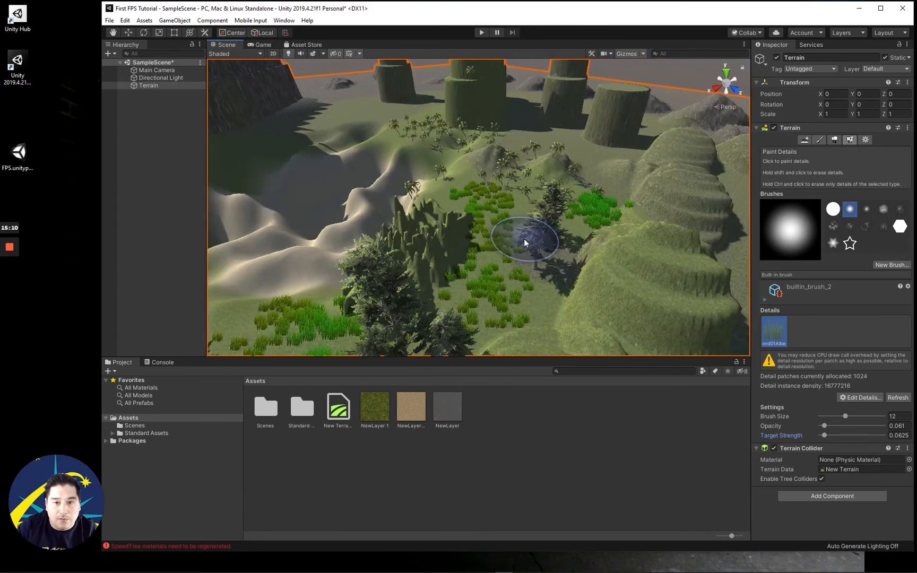
scroll(492, 270, "down", 3)
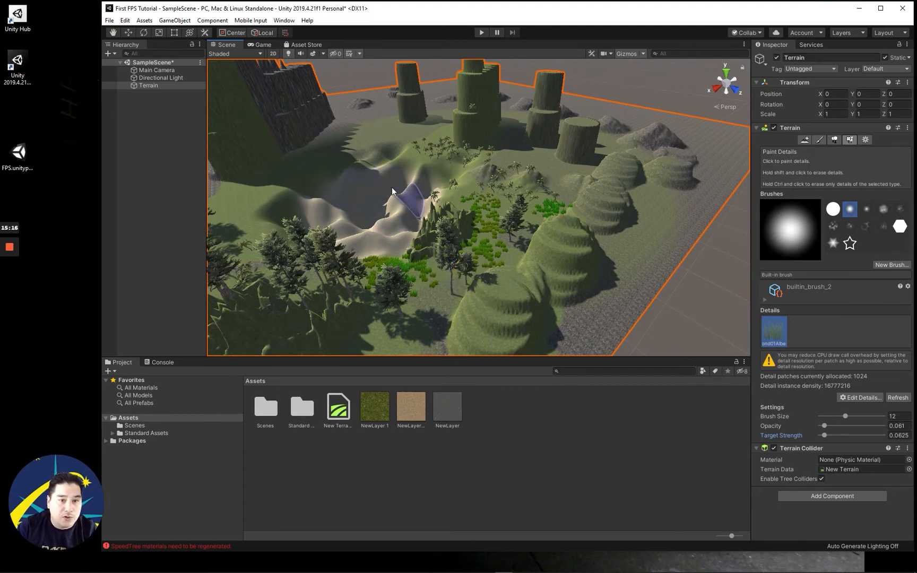
Step: Open the Water4 Prefabs folder within the Water assets of Standard Assets' Environment, with the sandy hollow in view
middle_click_drag(336, 221, 371, 231)
scroll(474, 258, "up", 3)
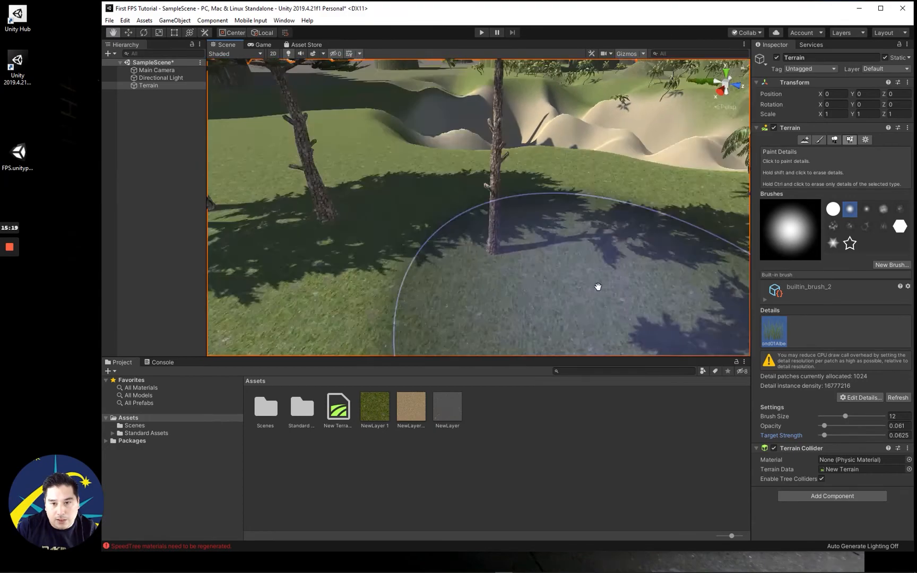
mouse_move(598, 286)
middle_mouse_down()
mouse_move(590, 292)
mouse_move(606, 310)
middle_mouse_up()
scroll(537, 289, "up", 3)
right_click_drag(535, 288, 580, 307)
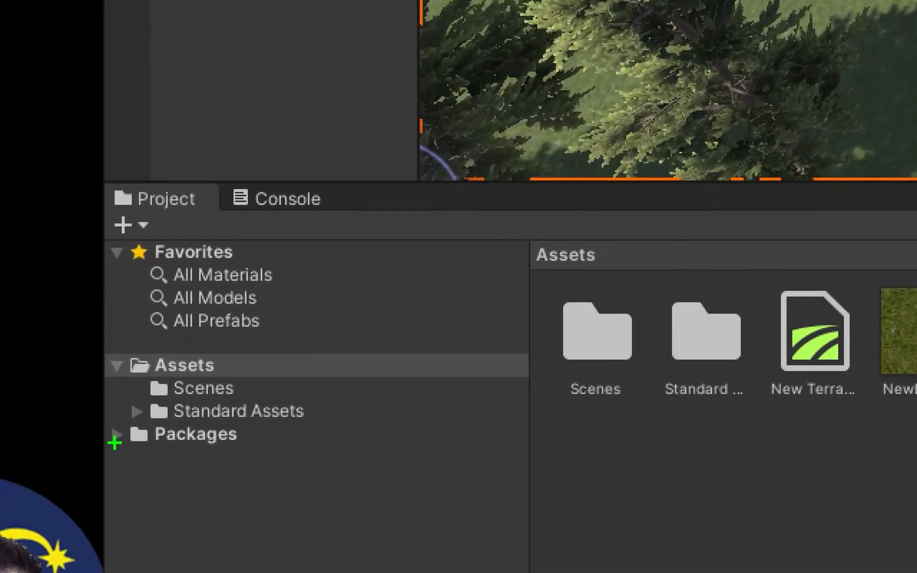
mouse_move(125, 417)
left_mouse_down()
mouse_move(258, 419)
mouse_move(246, 407)
mouse_move(130, 412)
left_mouse_up()
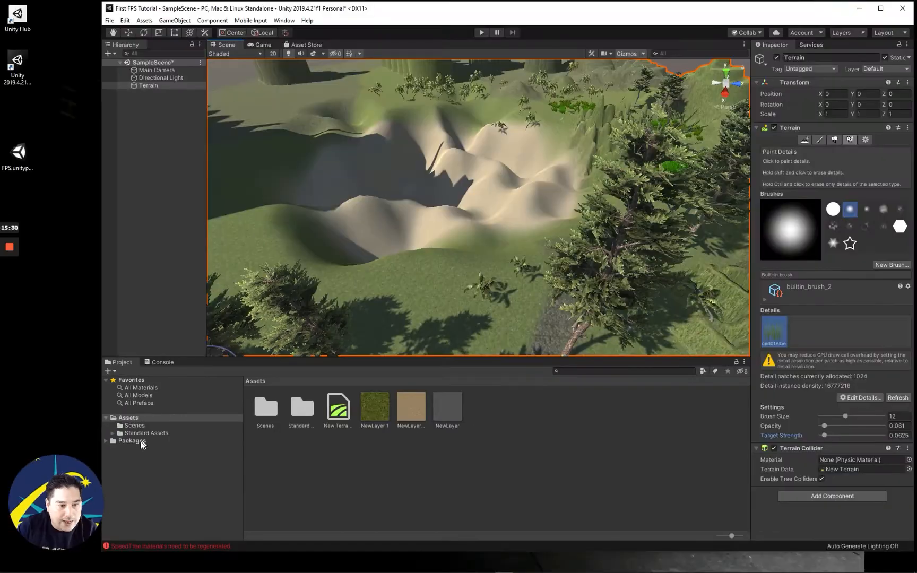
left_click(140, 414)
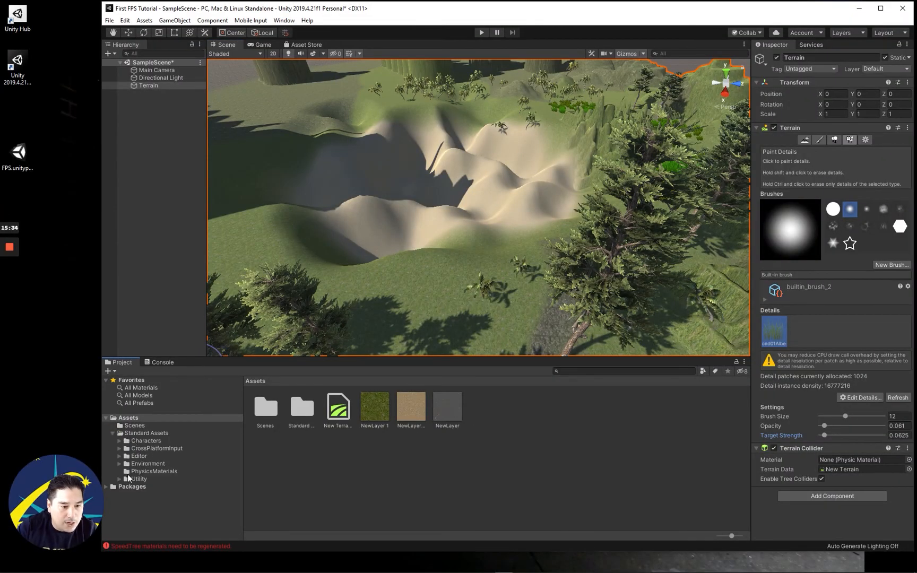
left_click(120, 464)
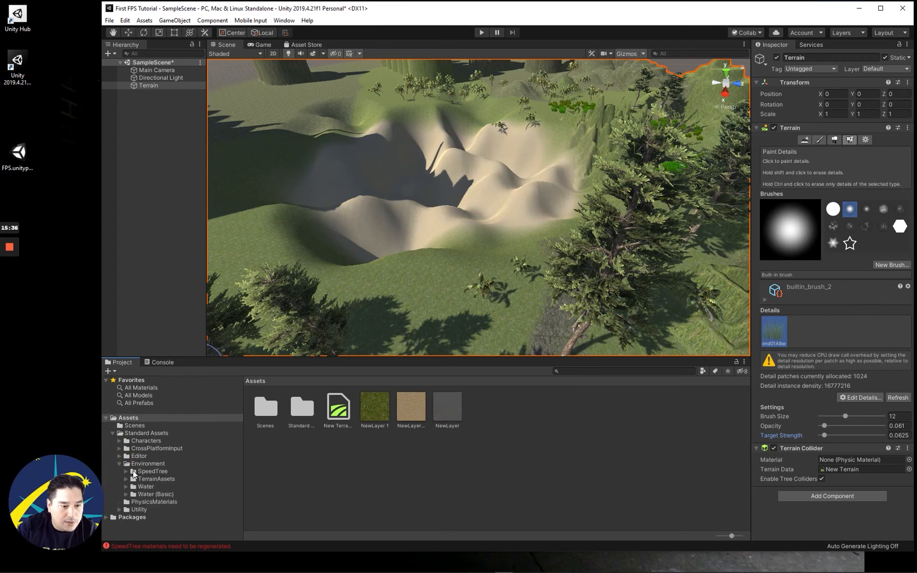
left_click(126, 486)
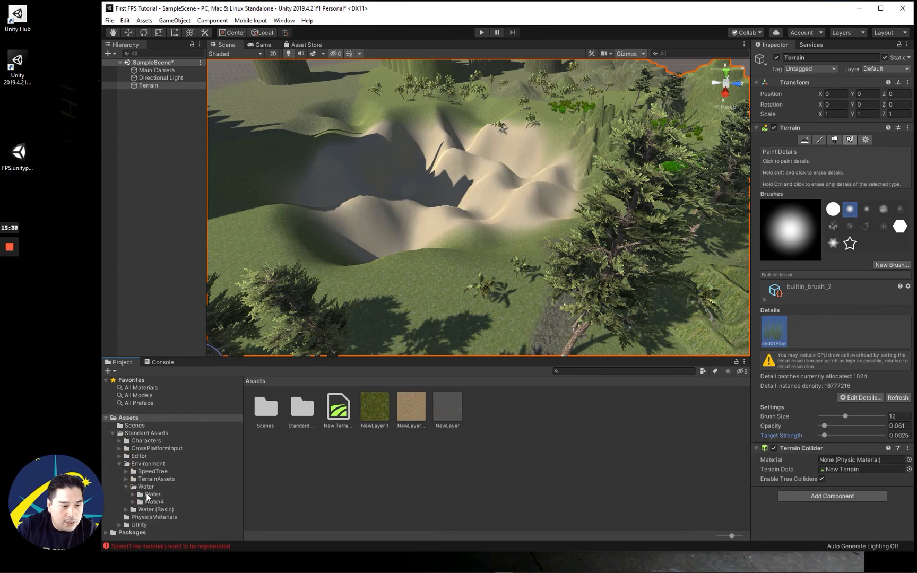
left_click(153, 503)
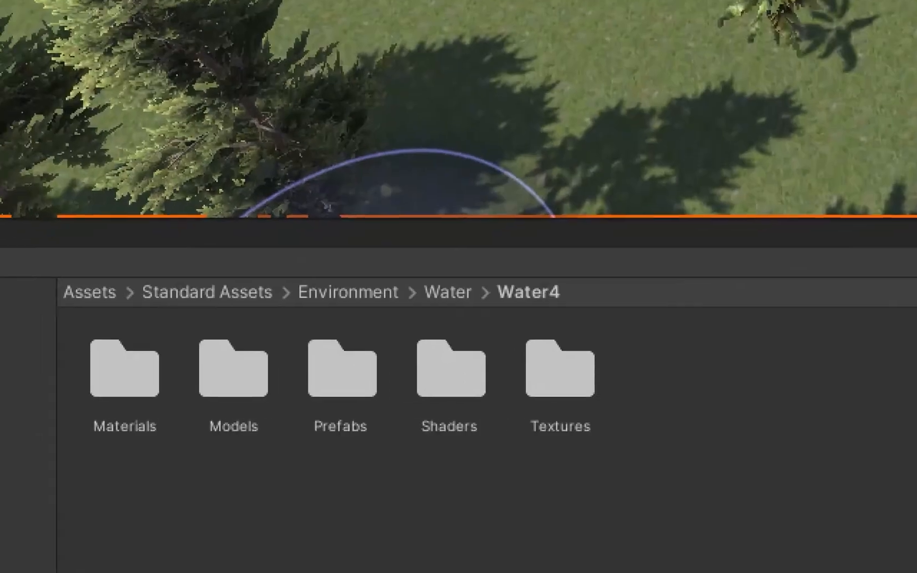
mouse_move(366, 407)
left_mouse_down()
mouse_move(339, 406)
mouse_move(393, 433)
mouse_move(358, 415)
left_mouse_up()
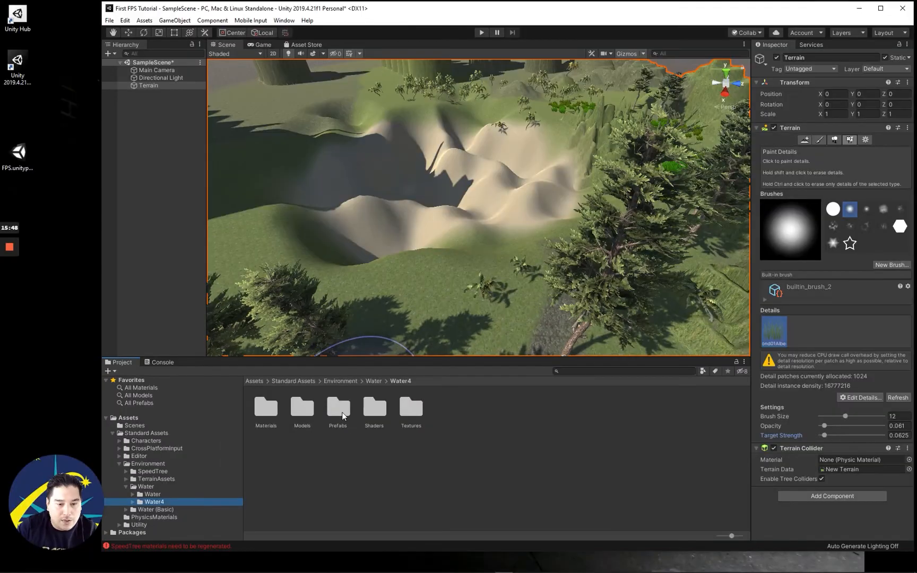
double_click(357, 378)
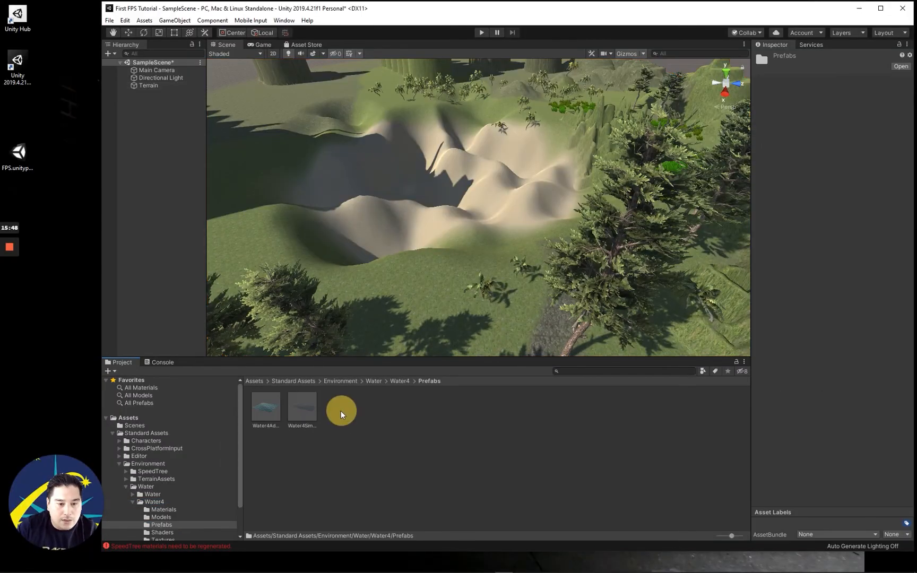
Step: Compare the Water4Simple and Water4Advanced prefabs and place Water4Advanced in the sandy hollow
left_click(267, 411)
left_click(296, 411)
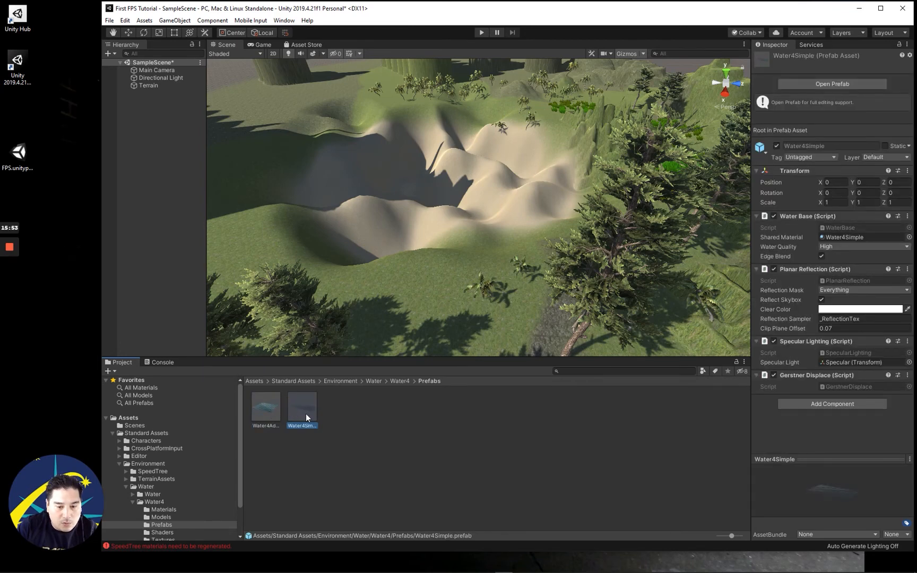
left_click(272, 412)
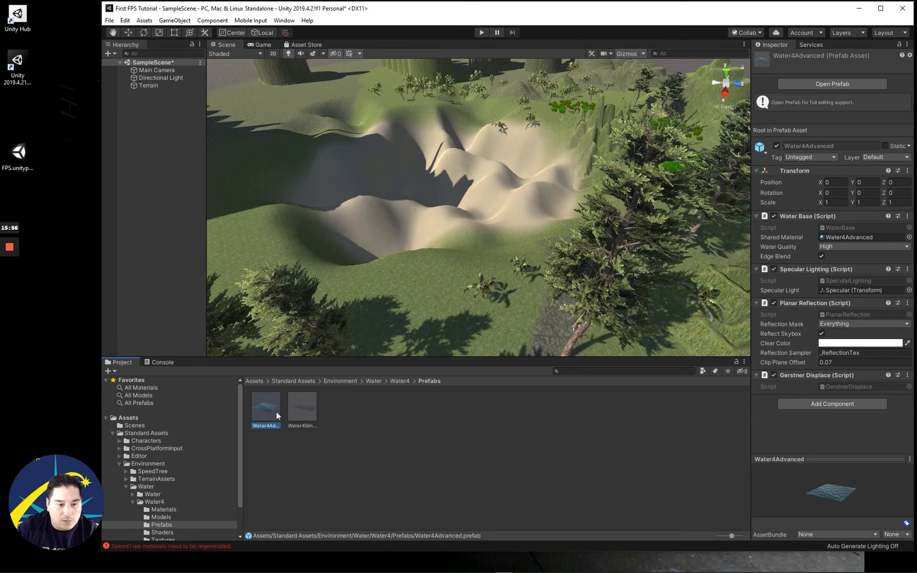
left_click_drag(270, 414, 423, 264)
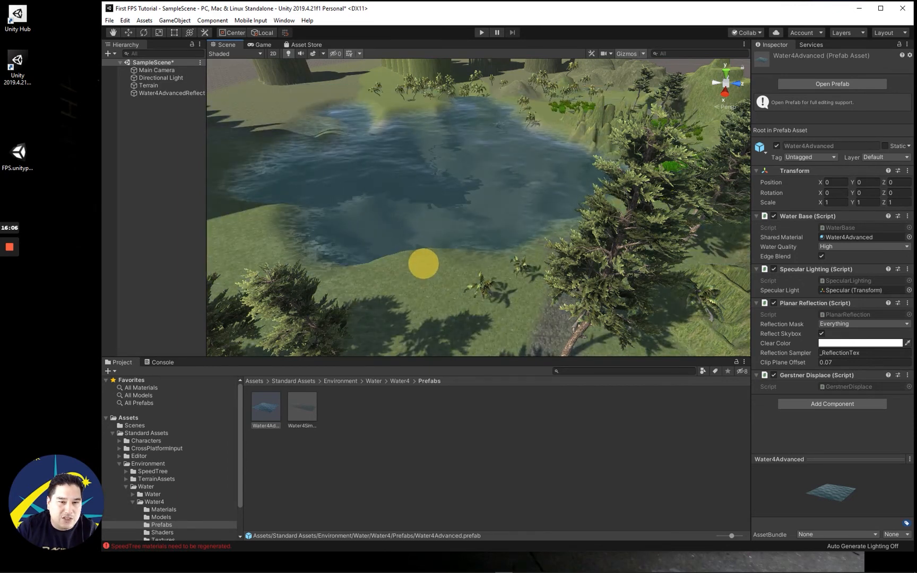
left_click_drag(423, 263, 423, 263)
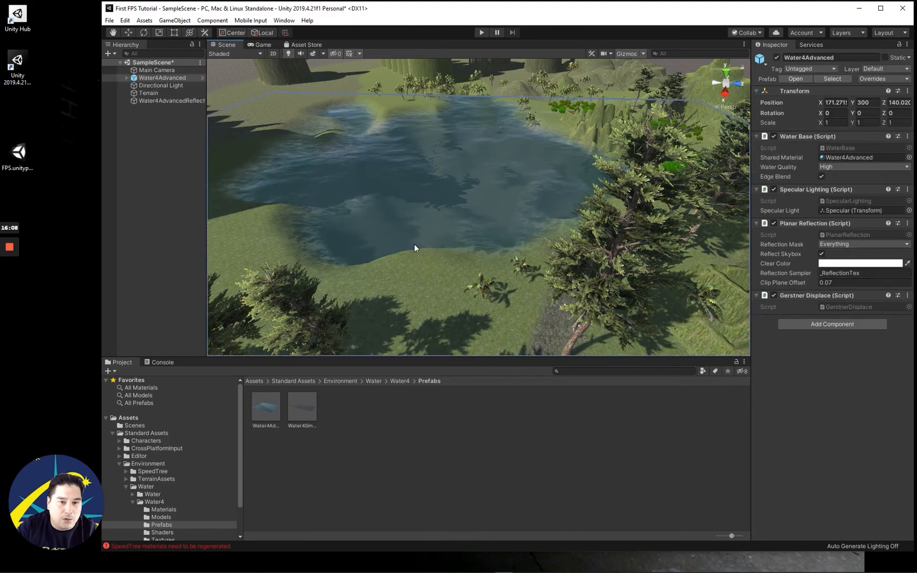
Step: Frame the Water4Advanced plane and examine how far it extends over and beyond the terrain
key("f")
scroll(414, 243, "down", 6)
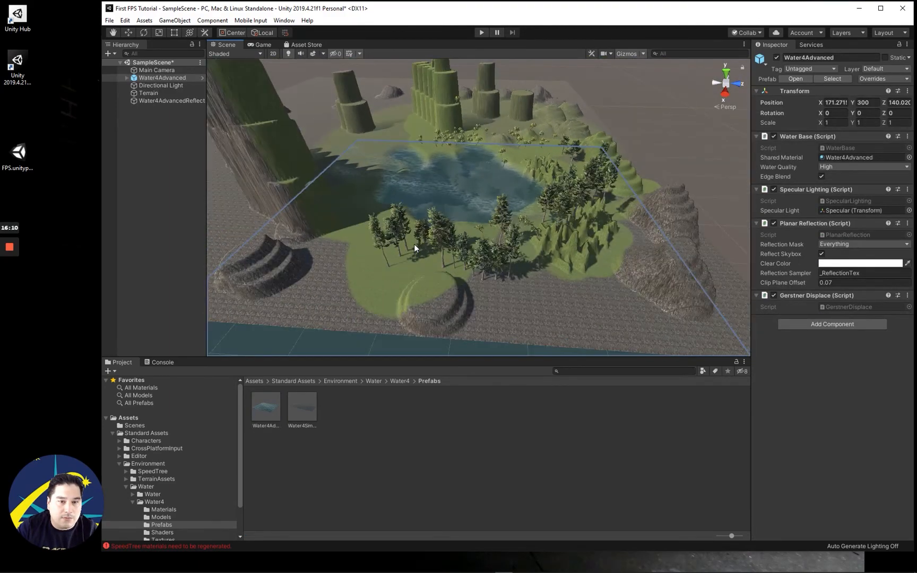
scroll(425, 206, "down", 2)
scroll(447, 208, "up", 3)
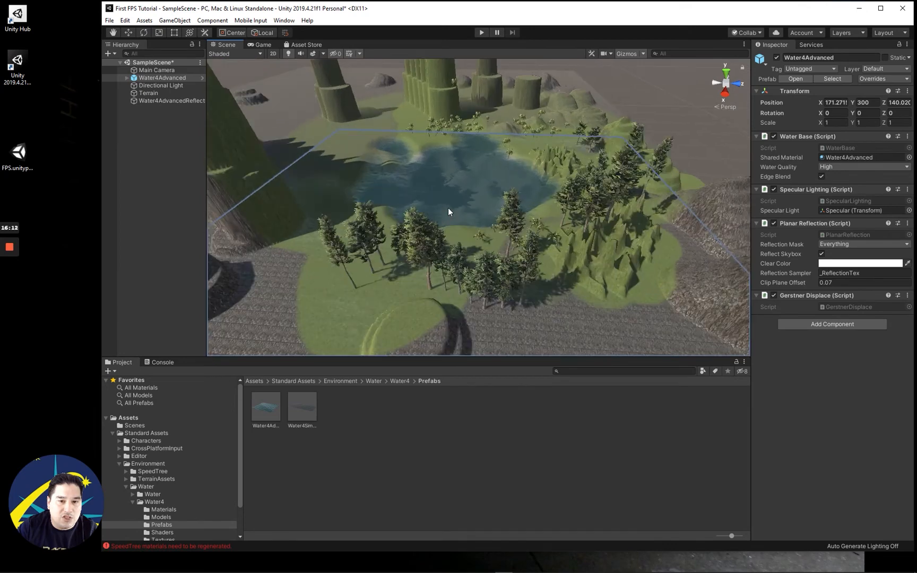
scroll(448, 207, "down", 1)
scroll(448, 210, "down", 2)
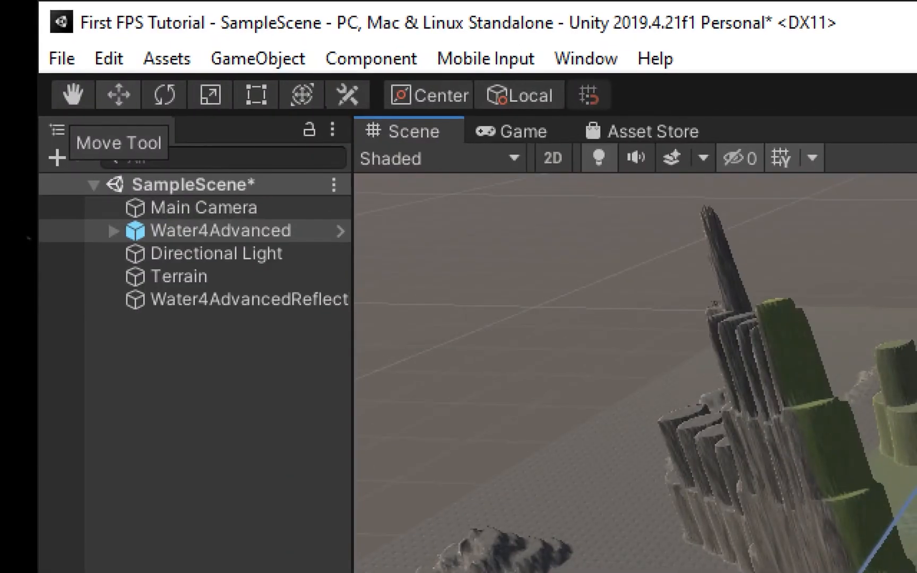
mouse_move(103, 82)
left_mouse_down()
mouse_move(122, 73)
mouse_move(141, 111)
mouse_move(112, 72)
left_mouse_up()
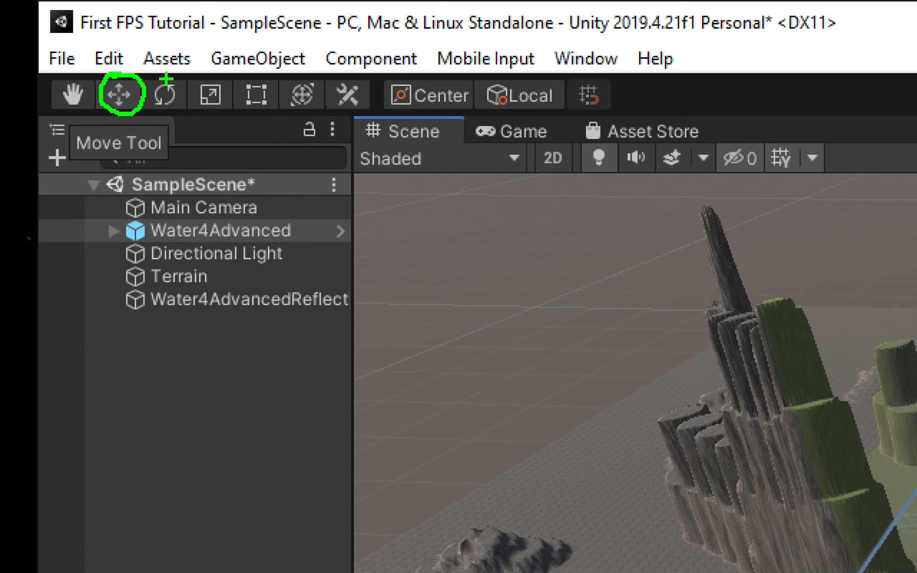
left_click_drag(167, 116, 160, 78)
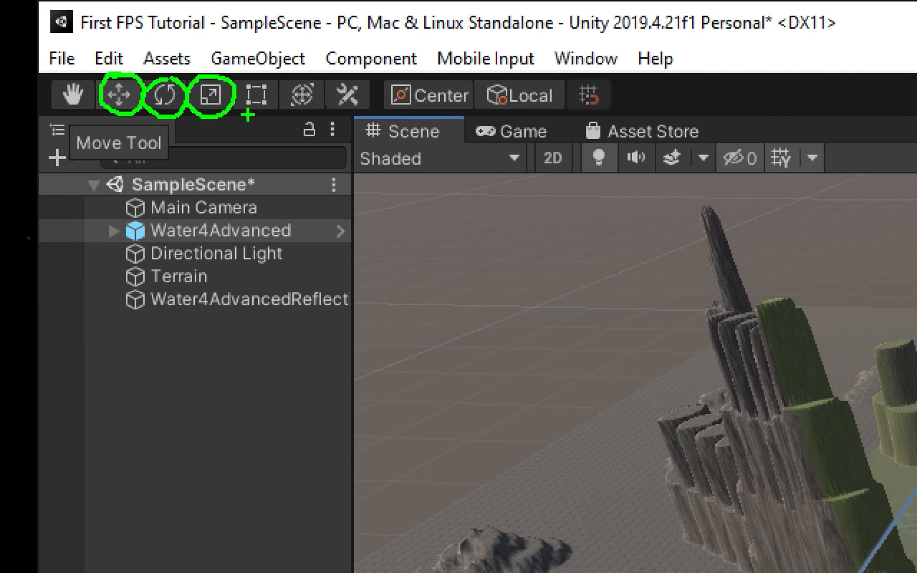
left_click_drag(264, 88, 362, 96)
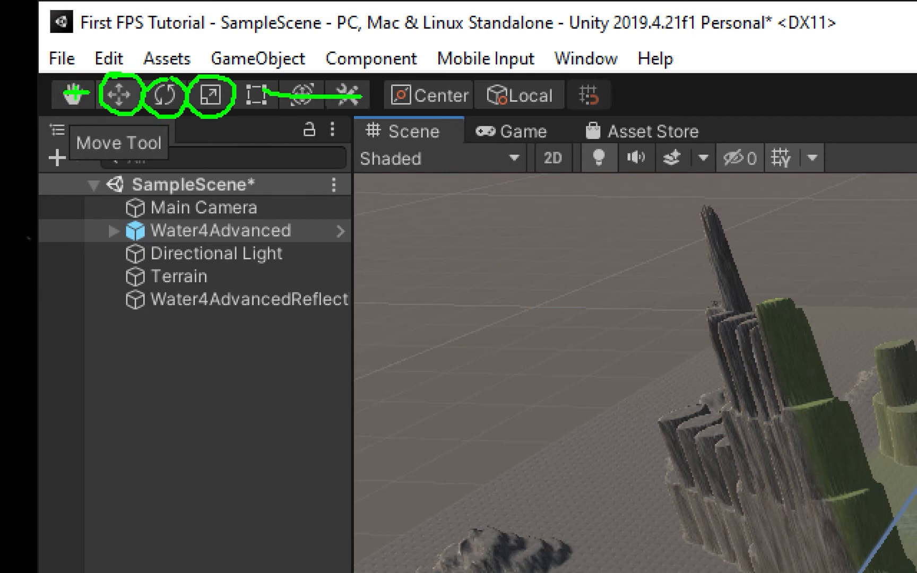
key("Escape")
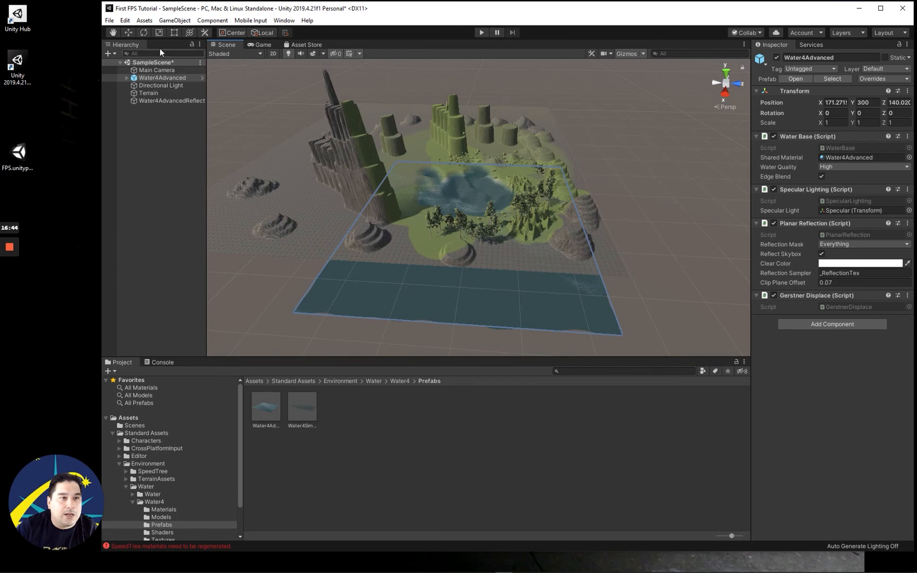
Step: Switch to the Move tool for Water4Advanced and inspect how its plane overlaps the hollow and the terrain edge
left_click(129, 33)
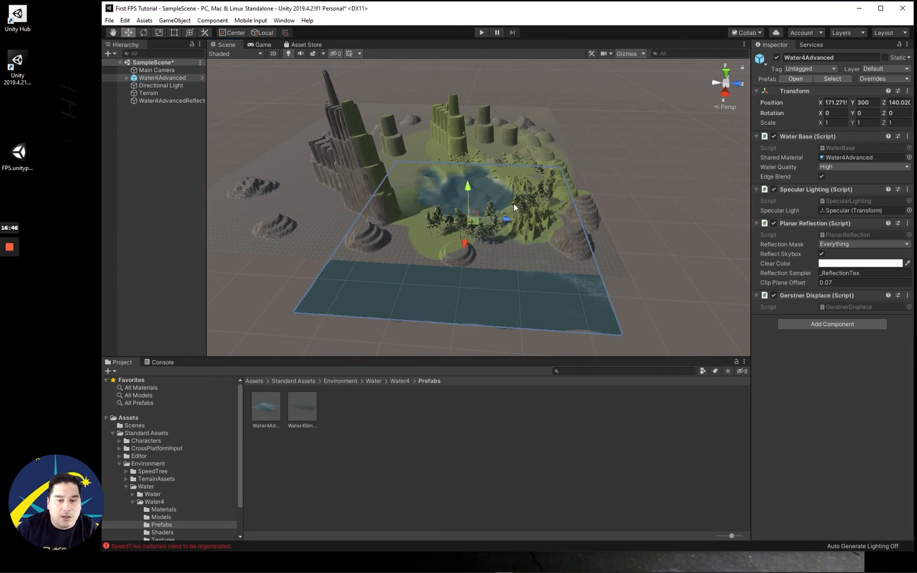
middle_click_drag(525, 203, 510, 219)
left_click_drag(510, 219, 407, 223, "alt")
middle_click_drag(472, 241, 432, 222)
scroll(432, 222, "down", 5)
scroll(482, 214, "up", 10)
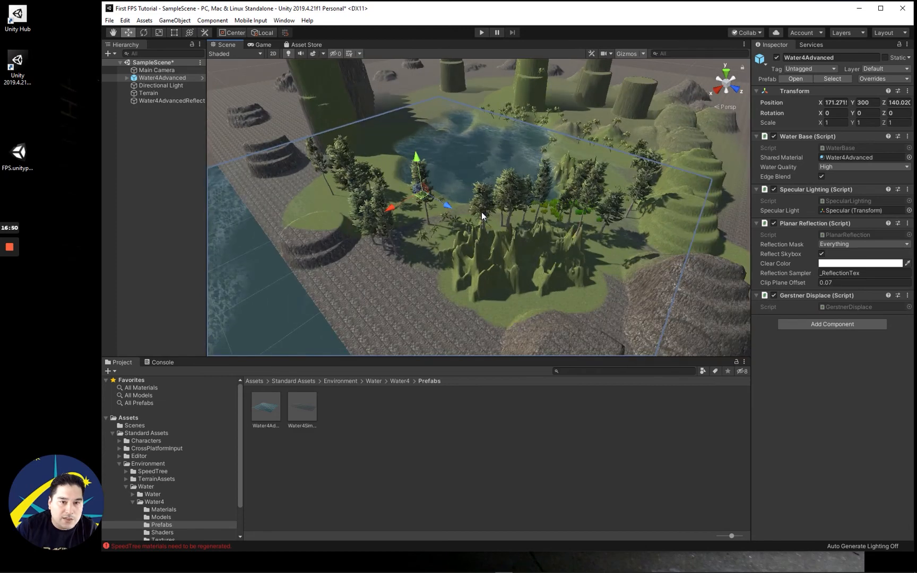
scroll(480, 210, "down", 3)
scroll(467, 207, "down", 3)
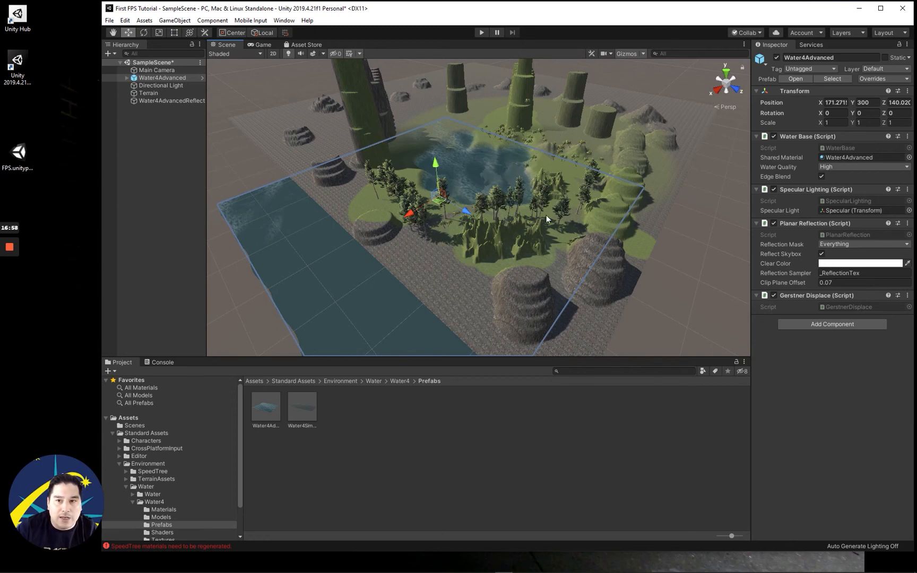
Step: Move Water4Advanced over the sandy hollow to about X 136.5, Z 142.5 and lower it to about Y 298.5
left_click(473, 171)
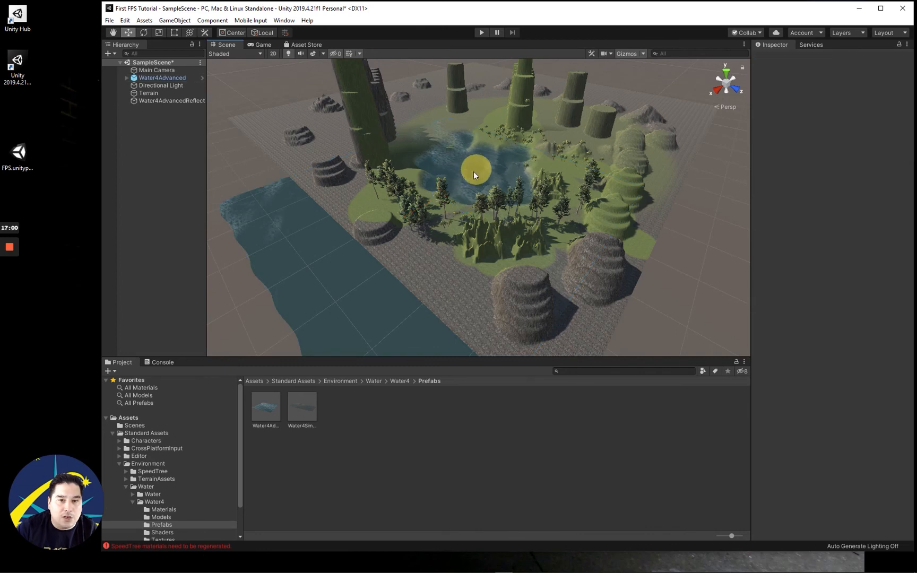
left_click(436, 189)
left_click(441, 196)
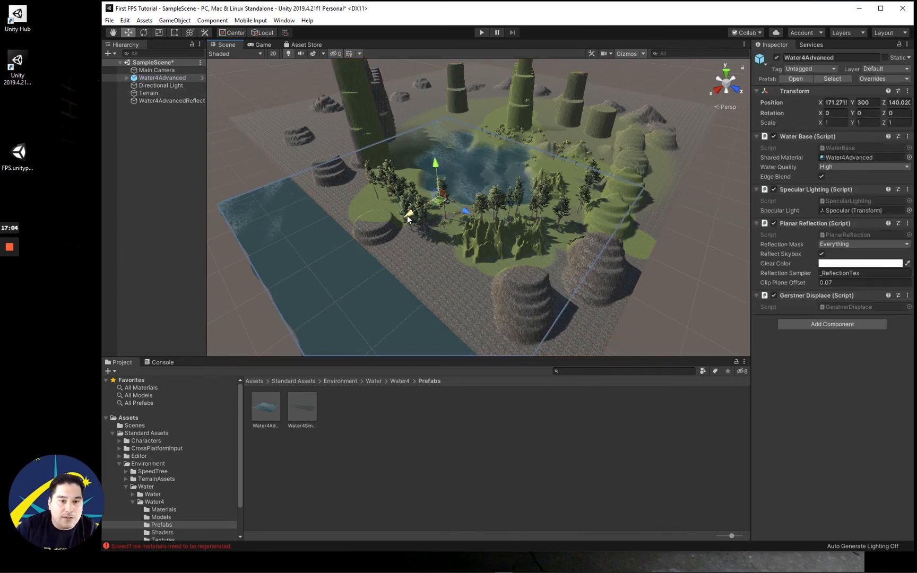
left_click_drag(408, 217, 481, 168)
left_click_drag(478, 171, 480, 170)
right_click_drag(461, 178, 524, 202)
mouse_move(512, 167)
middle_mouse_down()
mouse_move(534, 210)
mouse_move(564, 218)
mouse_move(514, 177)
middle_mouse_up()
scroll(534, 212, "up", 3)
scroll(513, 176, "up", 2)
mouse_move(504, 167)
left_mouse_down()
mouse_move(487, 163)
mouse_move(509, 167)
left_mouse_up()
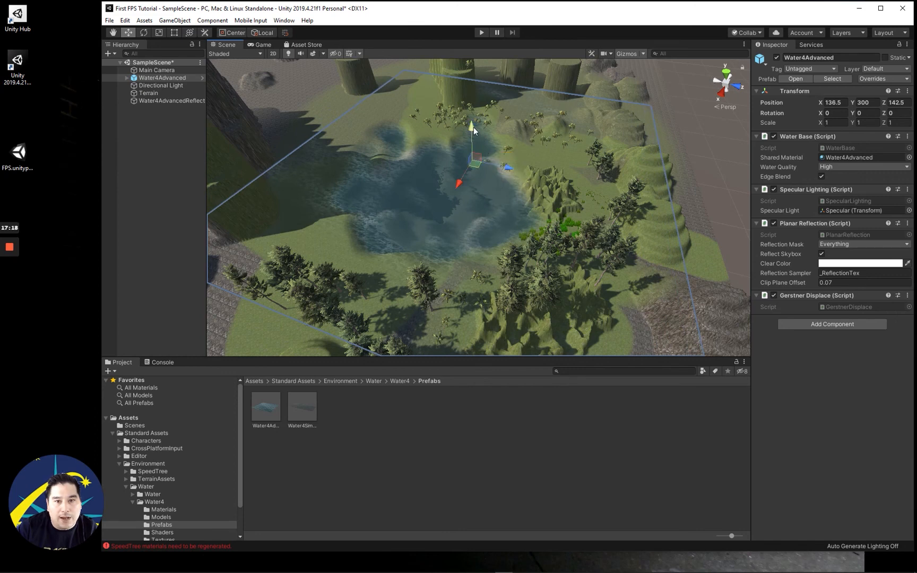
left_click_drag(472, 126, 472, 130)
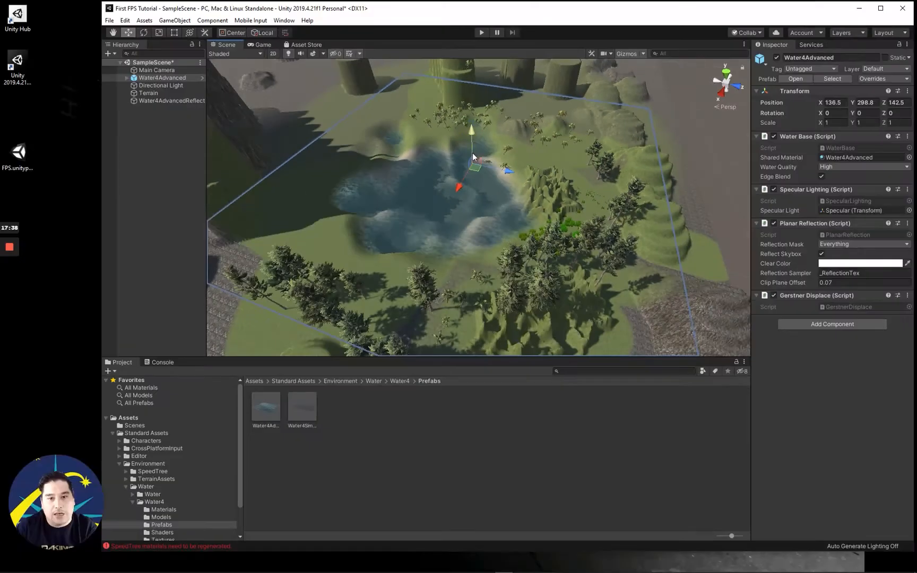
left_click_drag(470, 132, 467, 135)
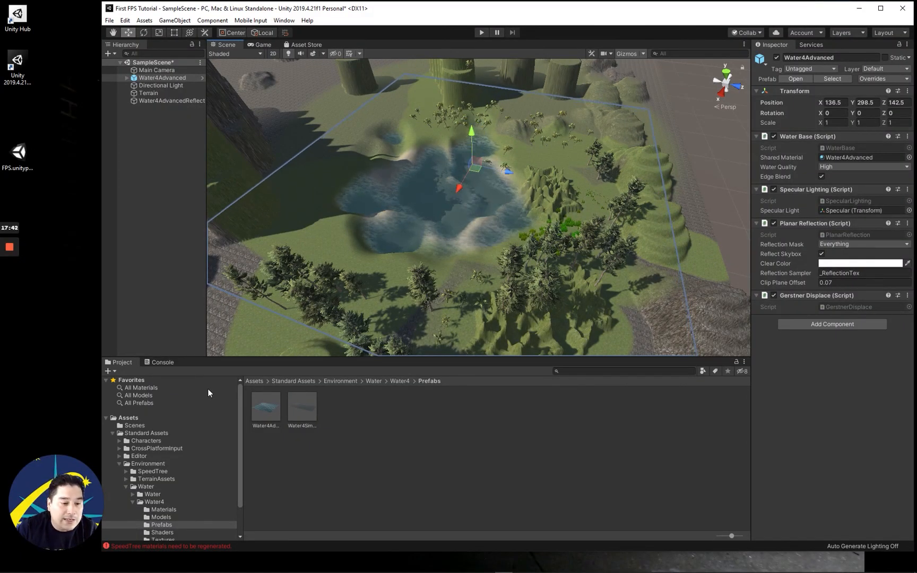
Step: Collapse the Environment assets and open the Prefabs folder of FirstPersonCharacter within Standard Assets' Characters
left_click(120, 464)
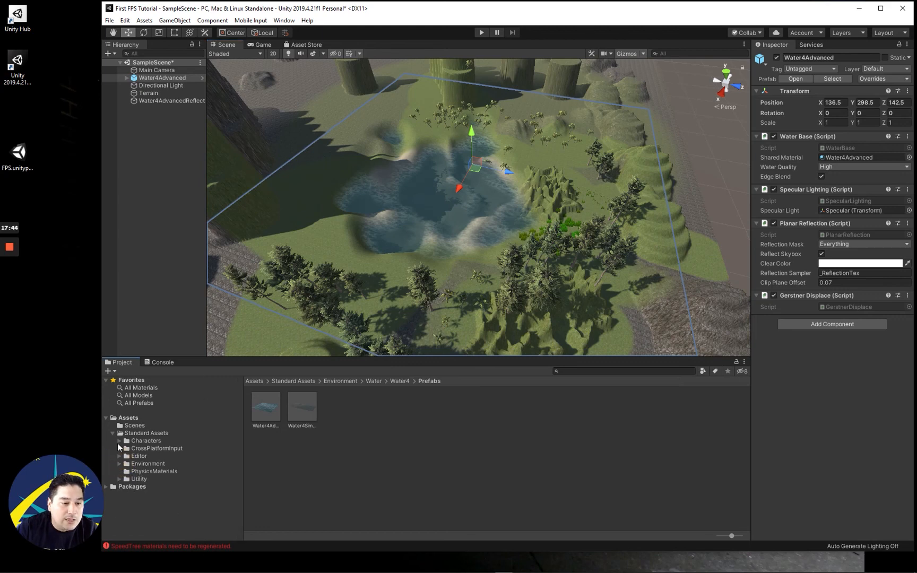
left_click(119, 441)
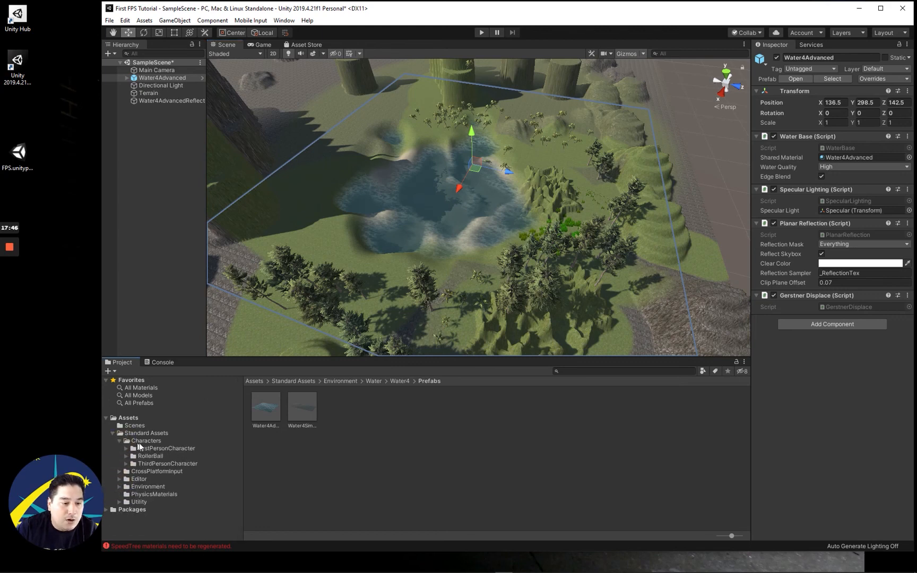
left_click(139, 441)
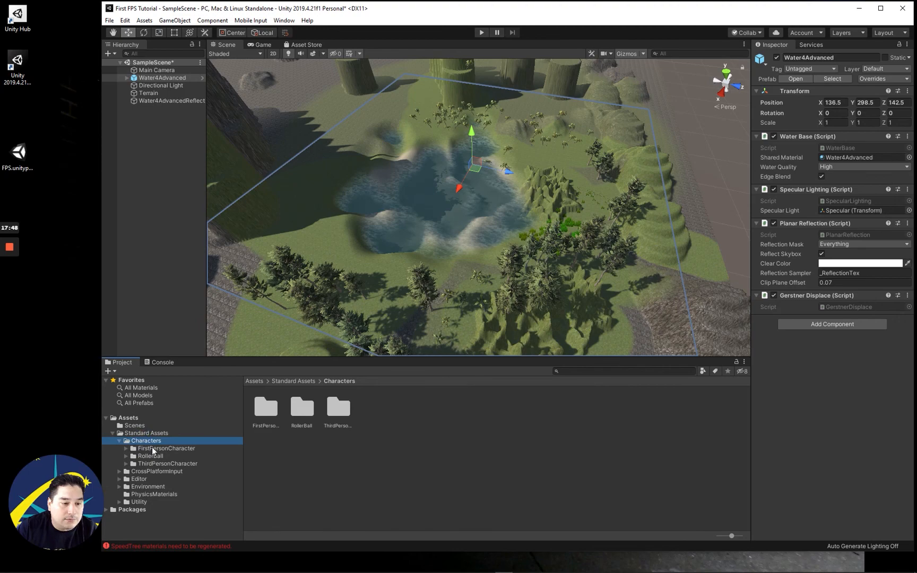
left_click(152, 449)
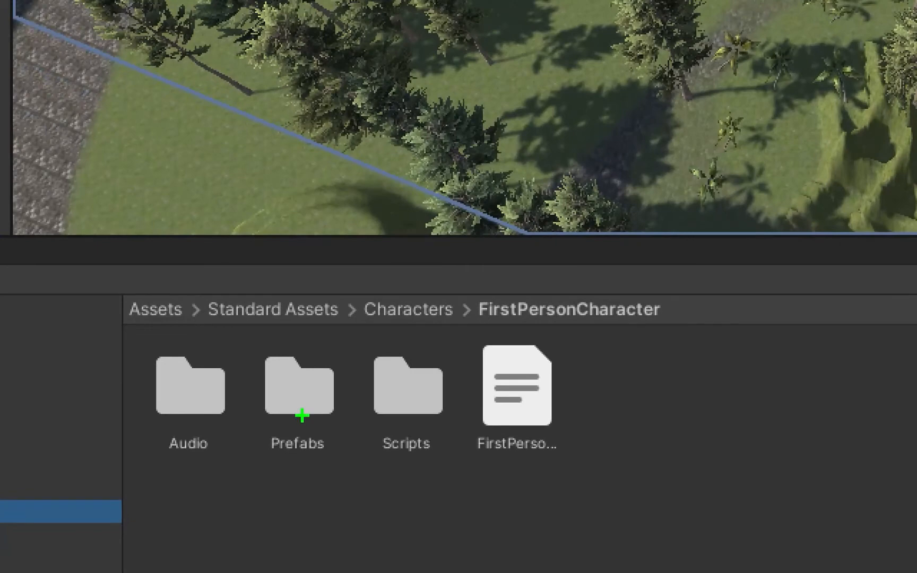
mouse_move(303, 376)
left_mouse_down()
mouse_move(236, 440)
mouse_move(308, 376)
left_mouse_up()
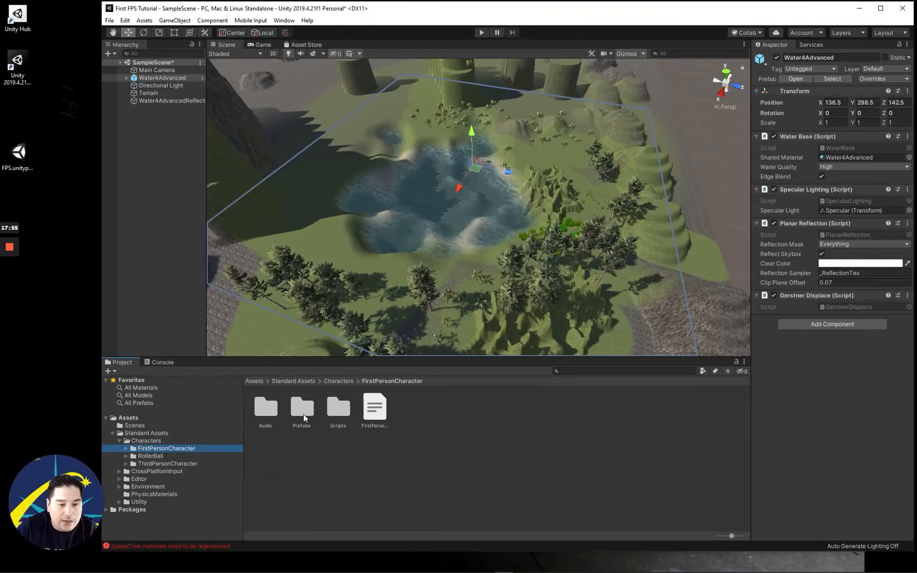
double_click(303, 414)
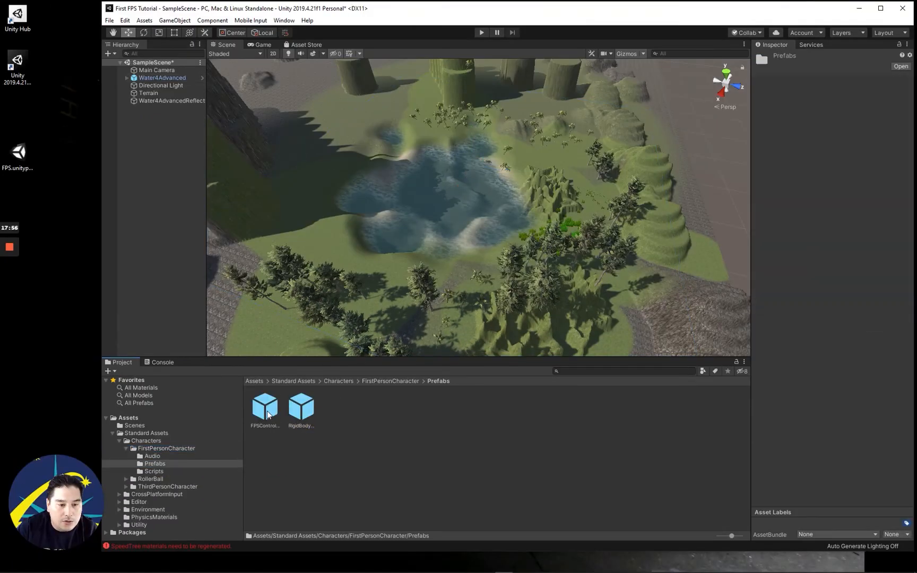
Step: Place the FPSController prefab on the grass beside the jagged ridge, raised to about X 149.5, Y 301.5, Z 172.9
left_click_drag(268, 415, 590, 210)
scroll(612, 210, "up", 5)
scroll(614, 210, "down", 3)
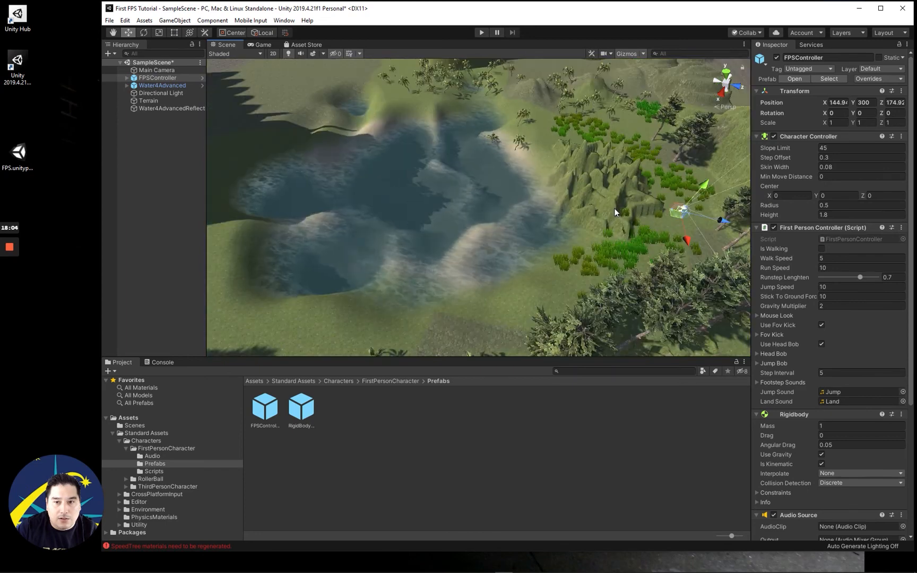
middle_click_drag(734, 207, 630, 206)
scroll(630, 206, "up", 5)
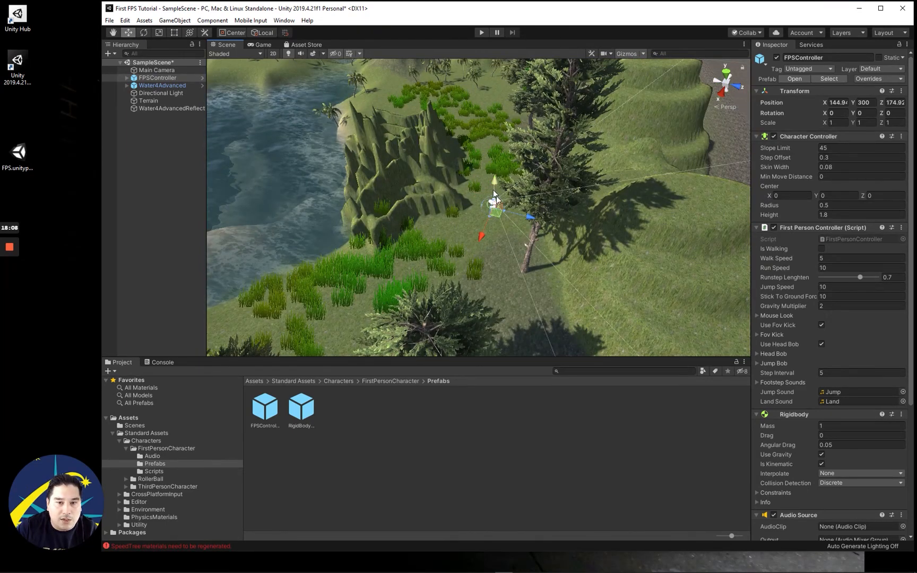
left_click_drag(494, 183, 499, 171)
left_click_drag(486, 216, 483, 250)
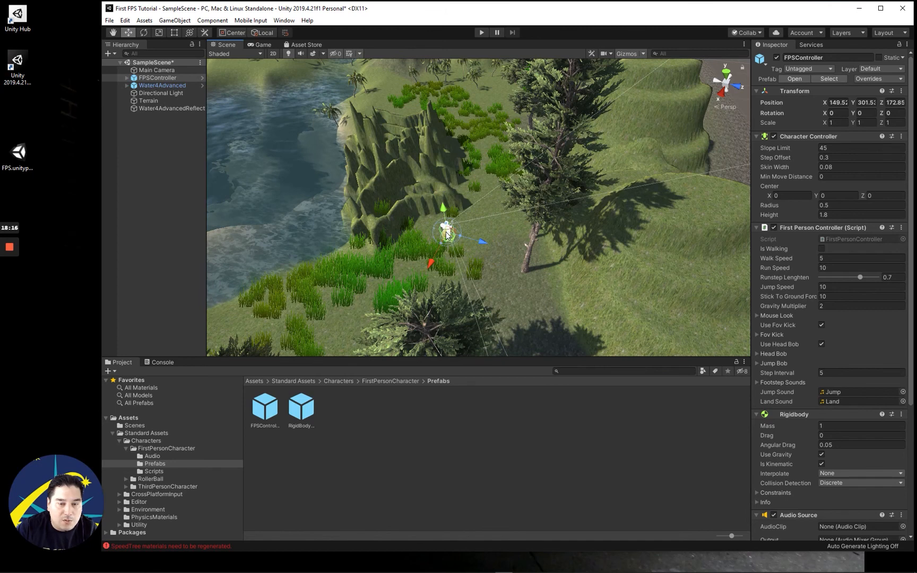
left_click_drag(446, 235, 537, 249)
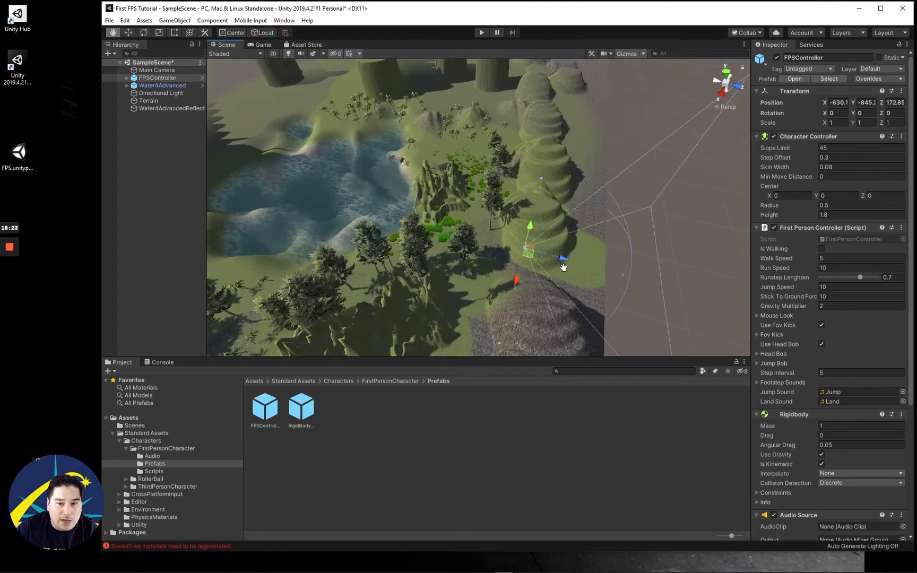
middle_click_drag(563, 268, 518, 244)
scroll(519, 244, "up", 1)
scroll(519, 244, "down", 4)
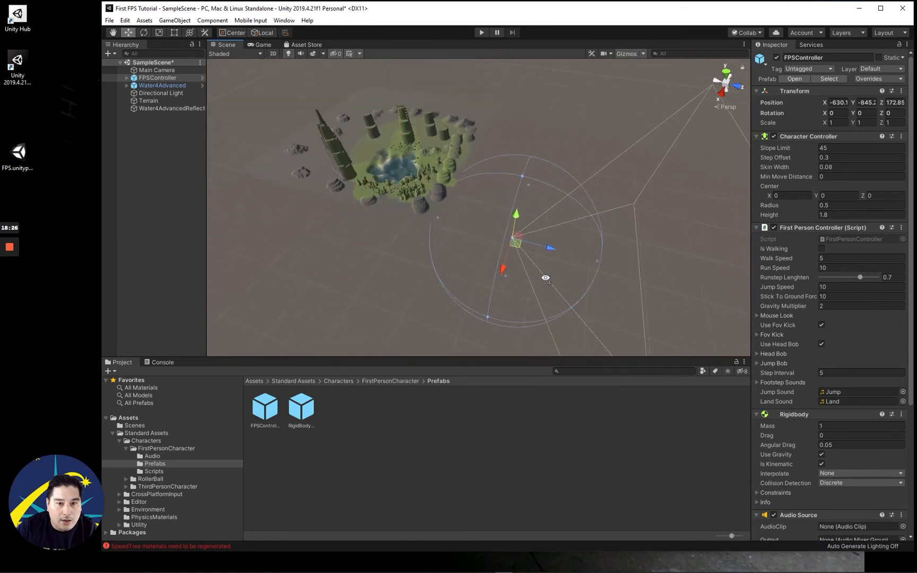
right_click_drag(543, 276, 513, 224)
middle_click_drag(513, 223, 492, 136)
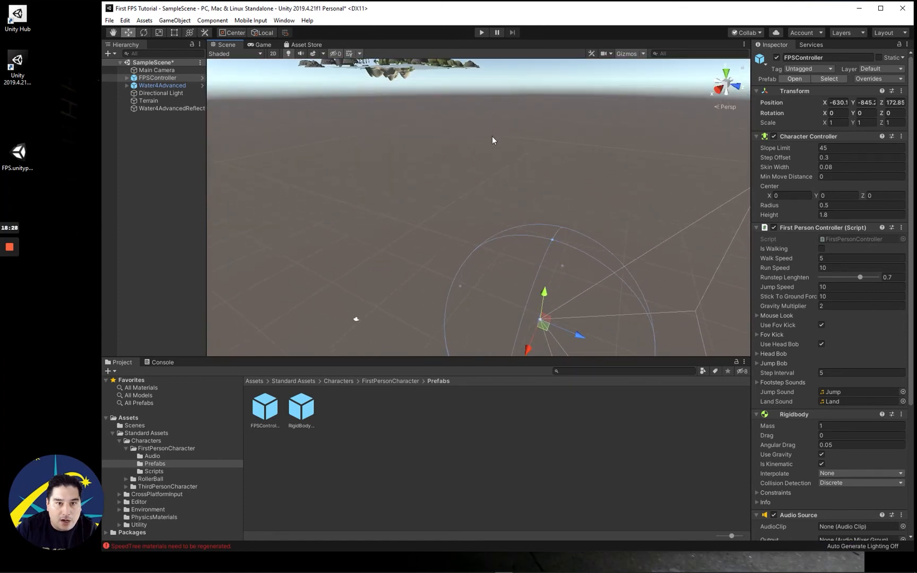
middle_click_drag(577, 254, 516, 141)
middle_click_drag(548, 207, 521, 142)
middle_click_drag(499, 177, 588, 311)
middle_click_drag(527, 154, 568, 260)
scroll(522, 272, "up", 10)
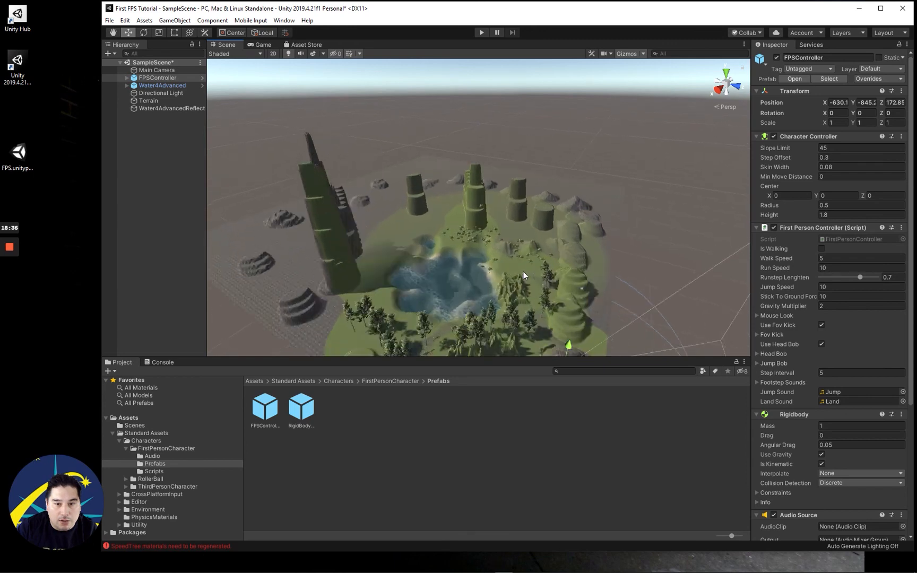
right_click_drag(559, 315, 589, 370)
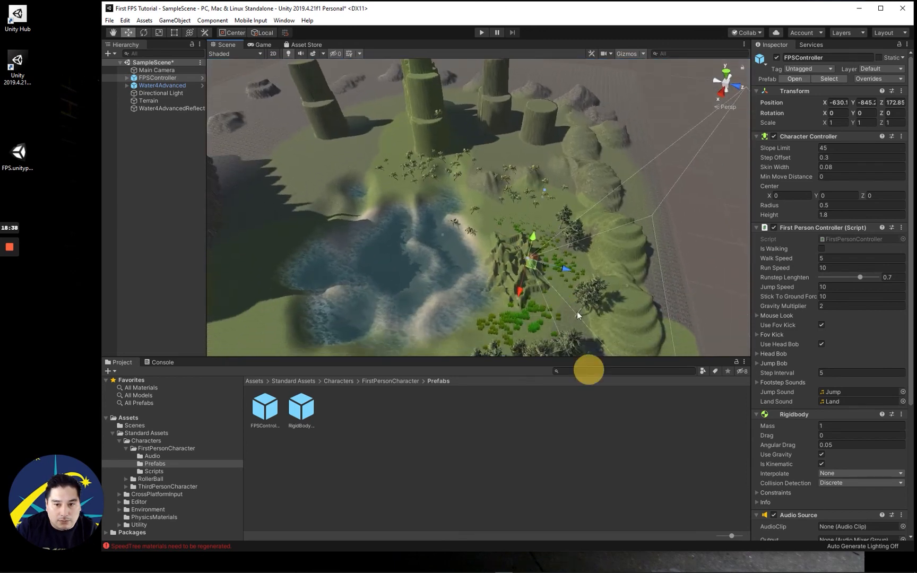
scroll(570, 250, "up", 8)
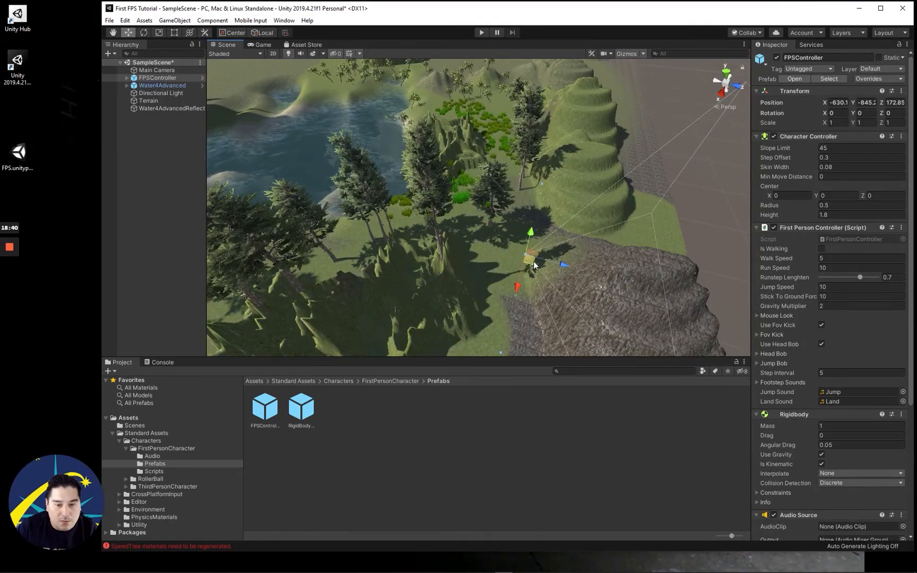
left_click_drag(526, 239, 484, 189)
Step: Check FPSController's placement above the grass beside the jagged ridge
scroll(482, 184, "up", 5)
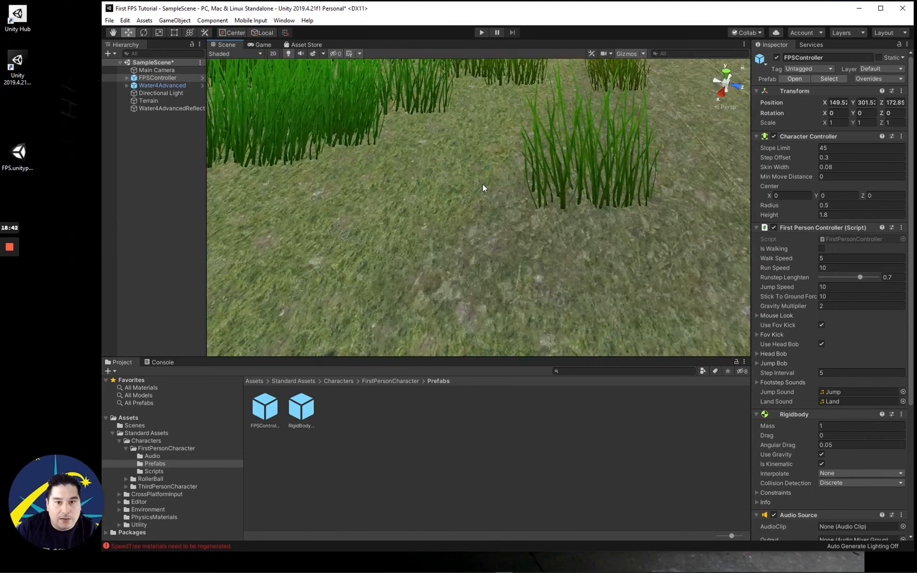
scroll(484, 165, "down", 5)
middle_click_drag(482, 159, 481, 149)
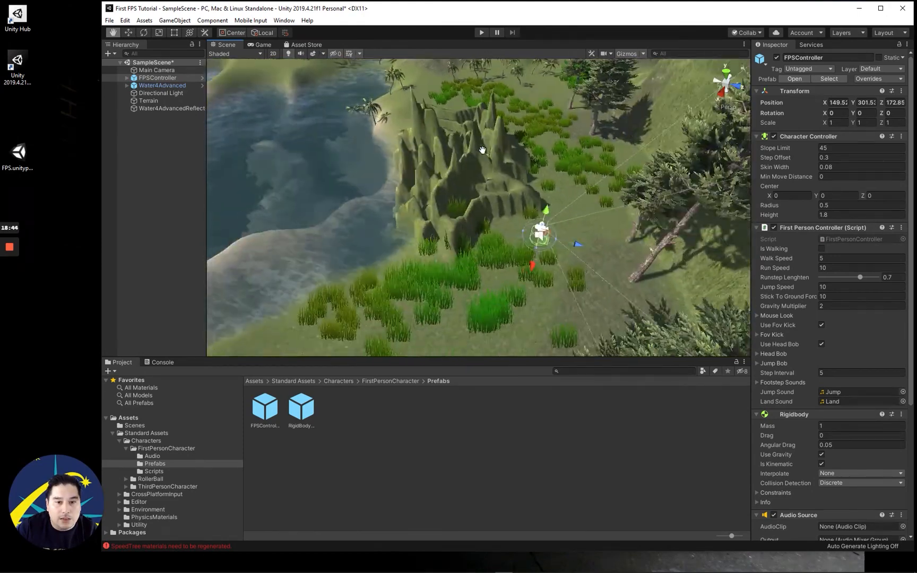
scroll(518, 212, "up", 5)
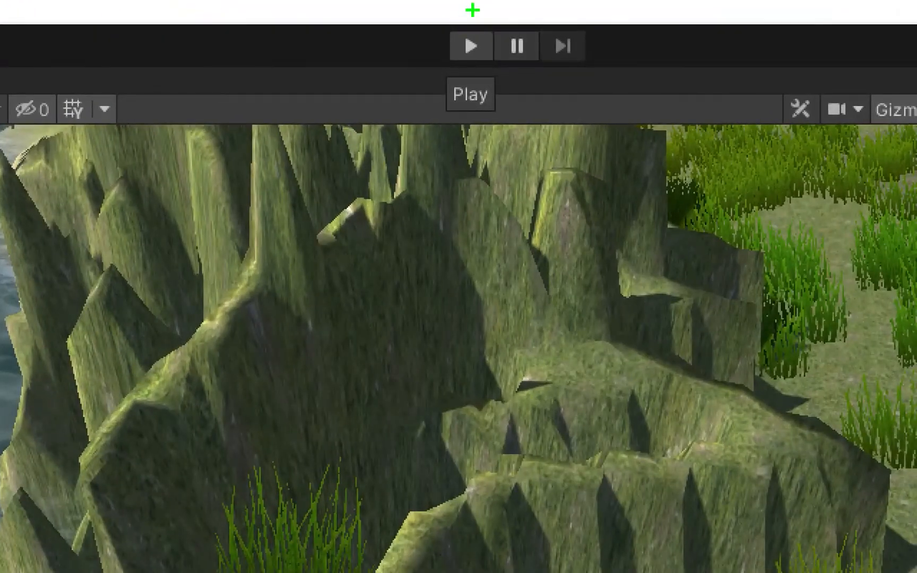
mouse_move(472, 10)
left_mouse_down()
mouse_move(470, 84)
mouse_move(468, 10)
left_mouse_up()
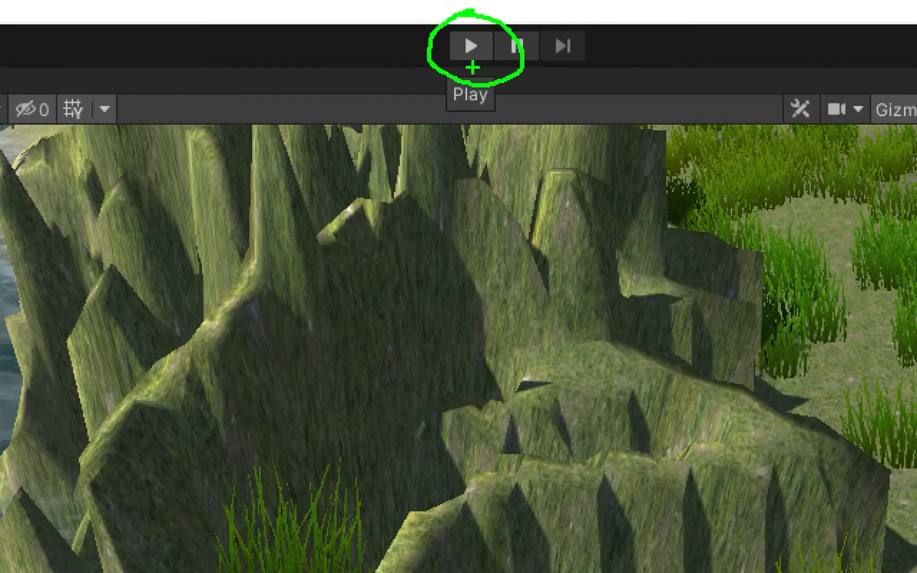
left_click_drag(497, 20, 459, 66)
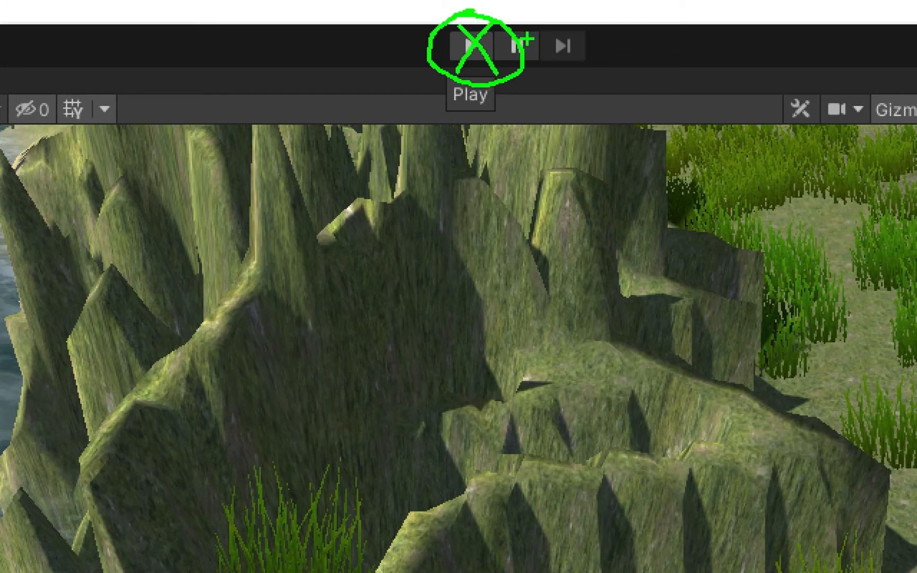
left_click_drag(501, 47, 579, 48)
left_click_drag(526, 34, 587, 63)
left_click_drag(582, 24, 524, 64)
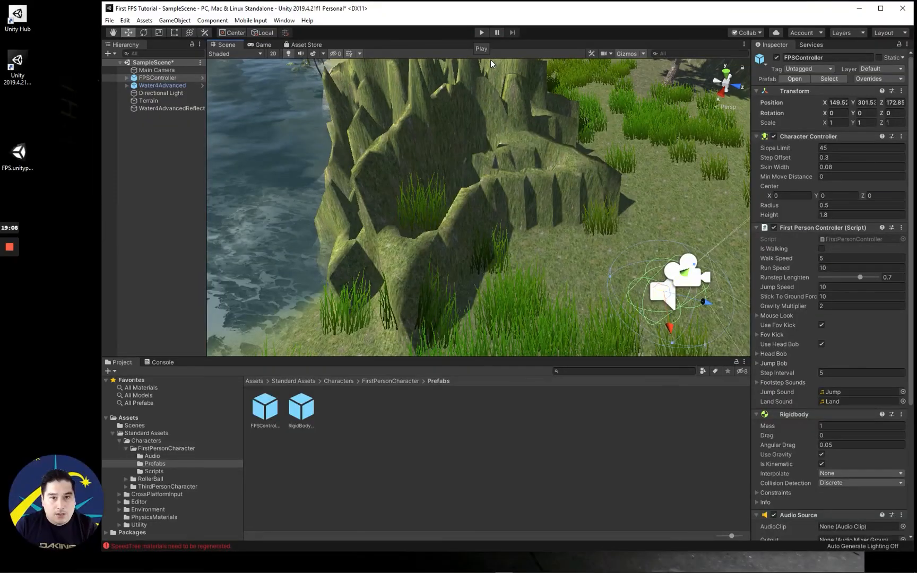
Step: Play-test the scene by walking the first-person controller through the grass and palm trees to the water's edge
left_click(481, 32)
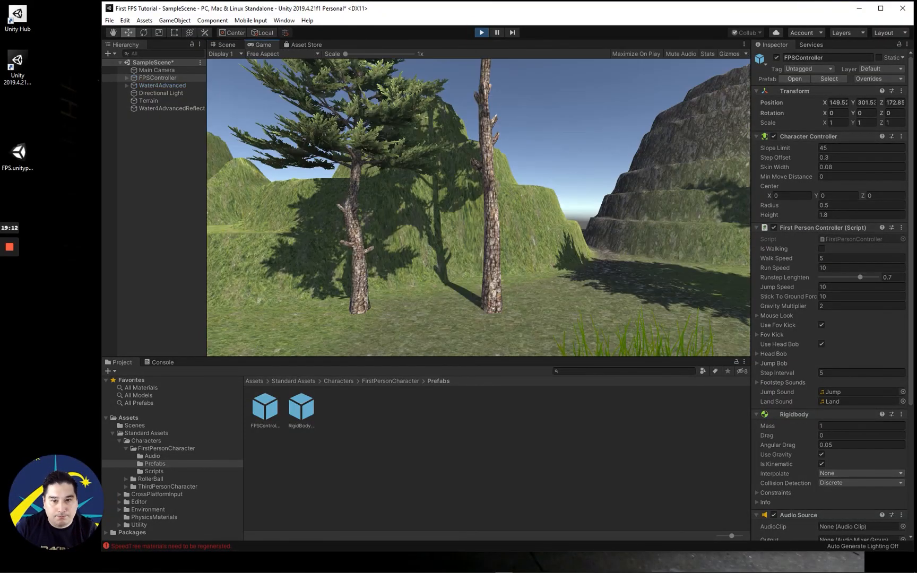
key("w")
key("w")
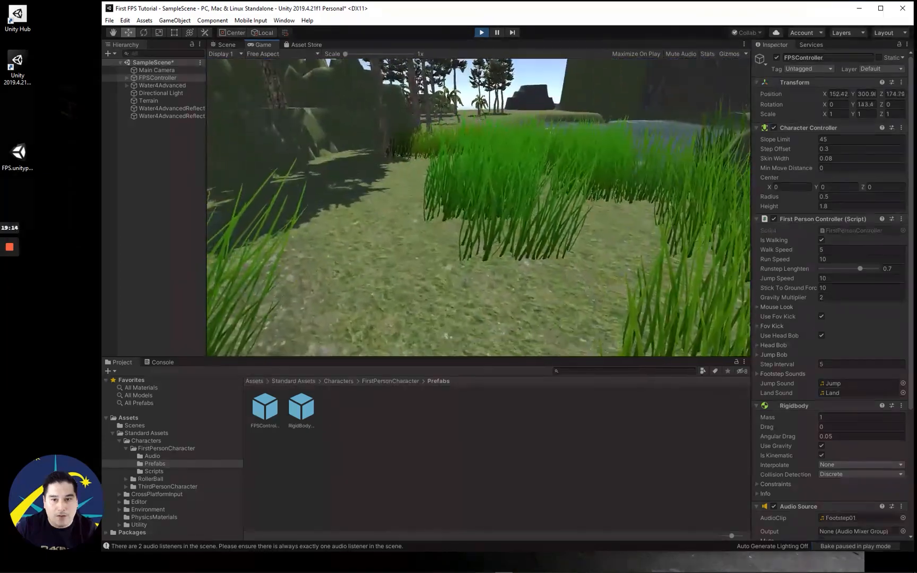
key("w")
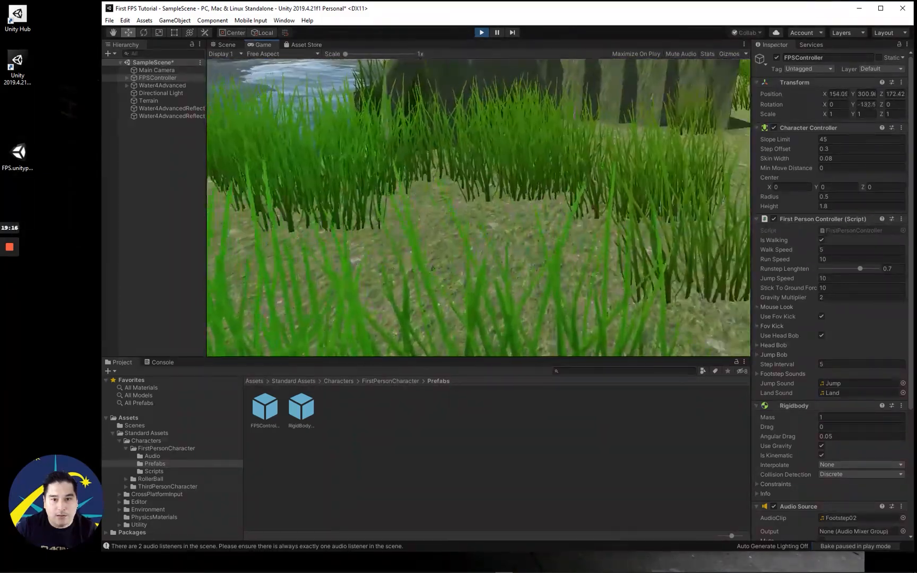
key("w")
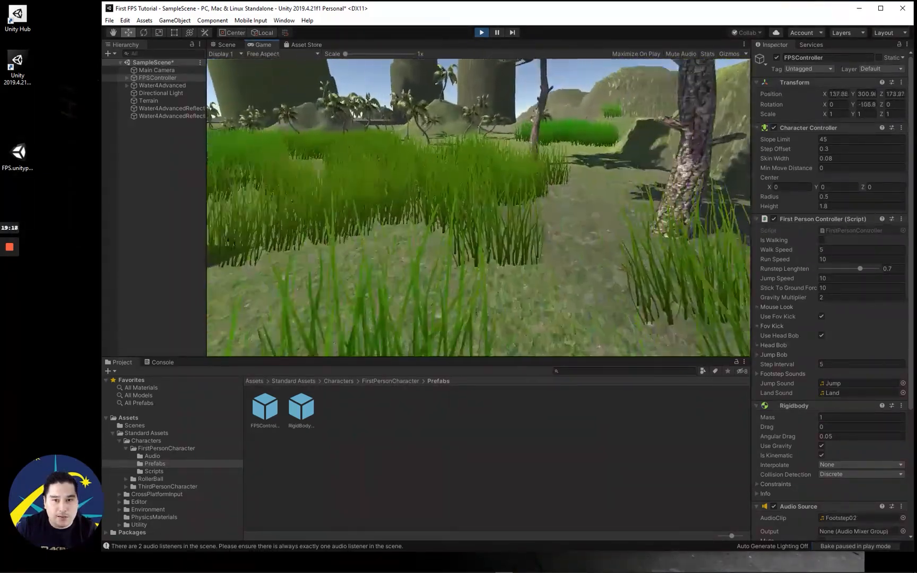
key("w")
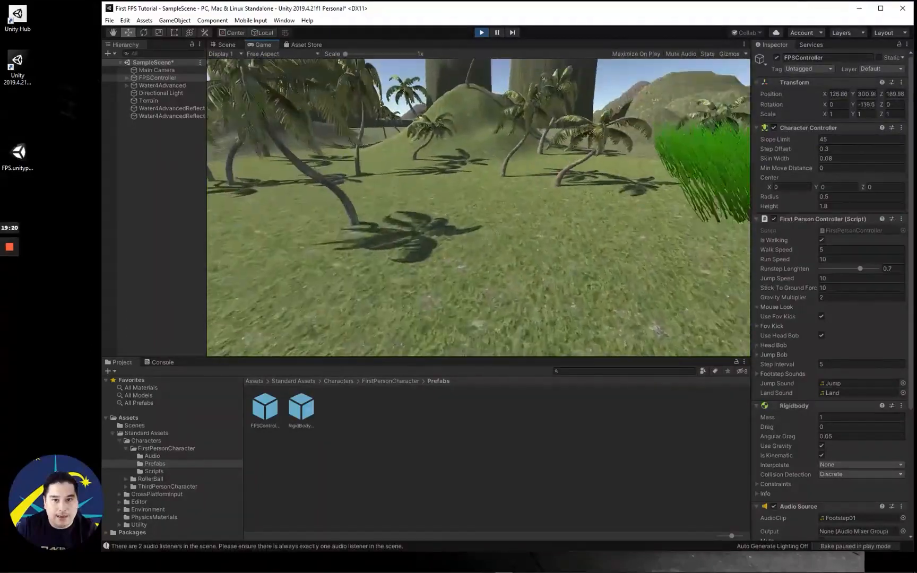
key("w")
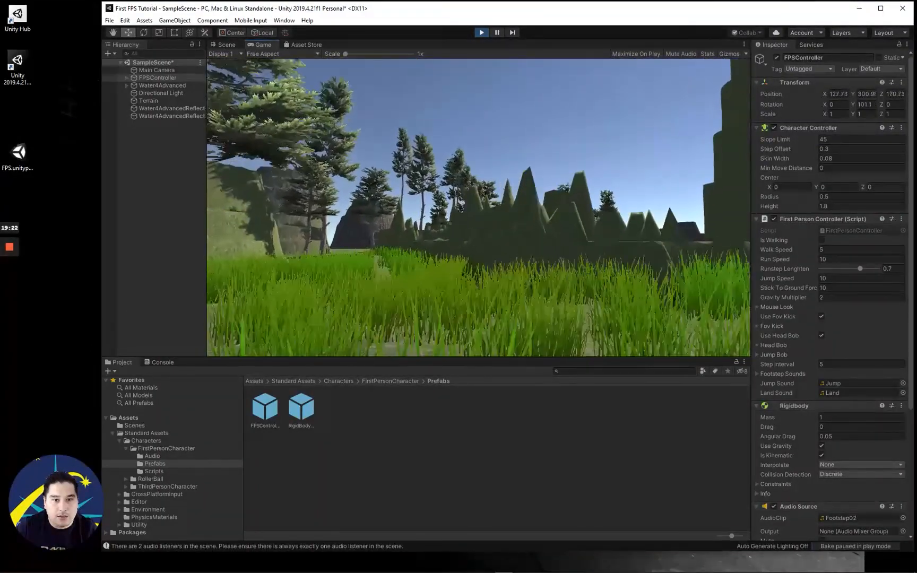
key("w")
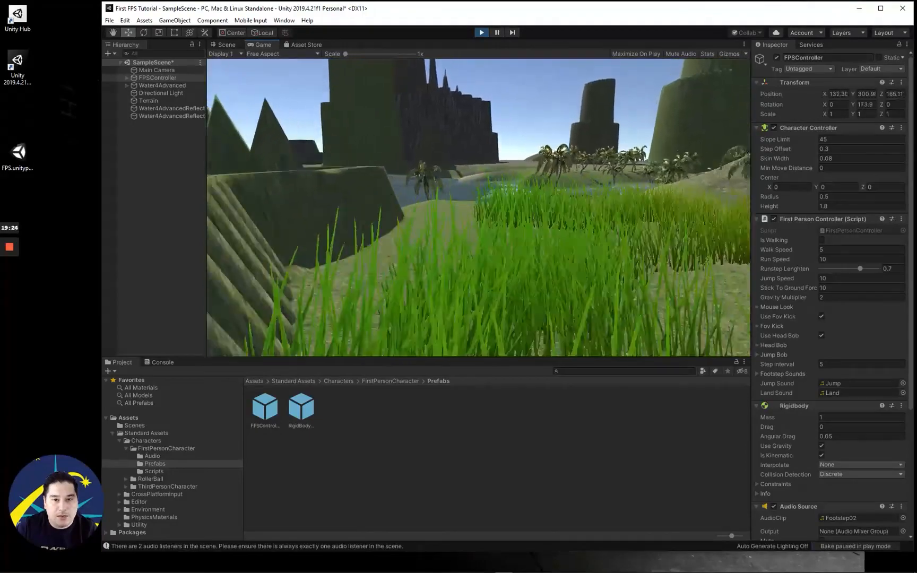
key("w")
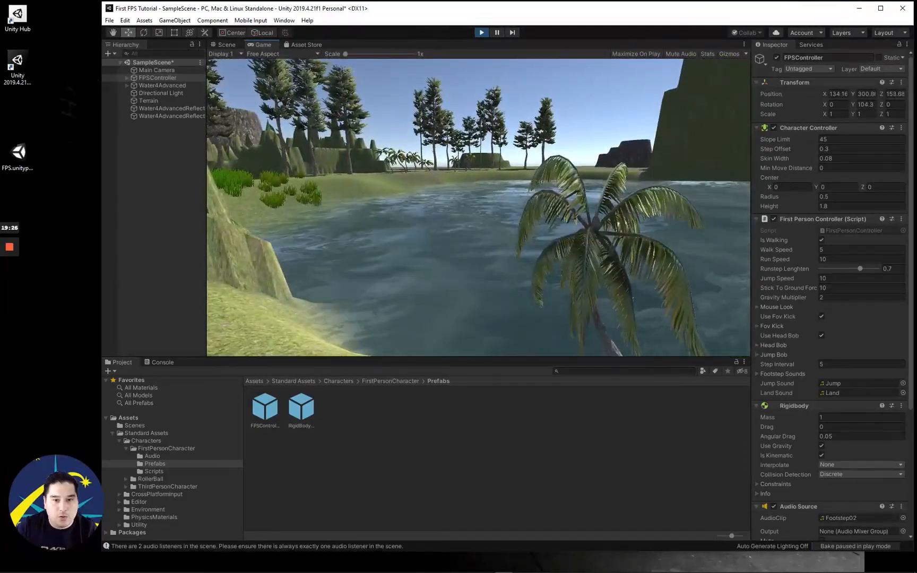
Step: Test running and jumping with the first-person controller along the palm-lined shore, and end the play test
key("shift+w")
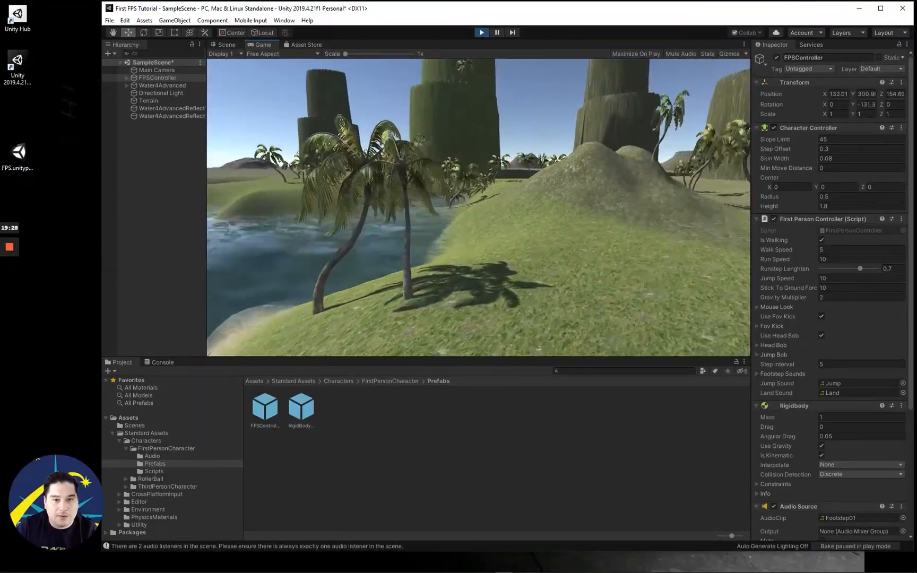
key("space")
key("w")
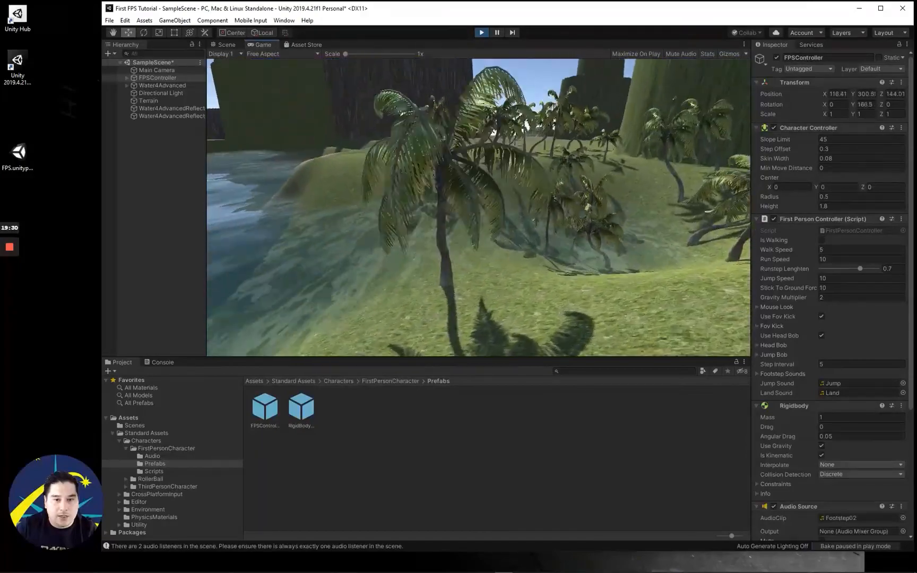
key("w")
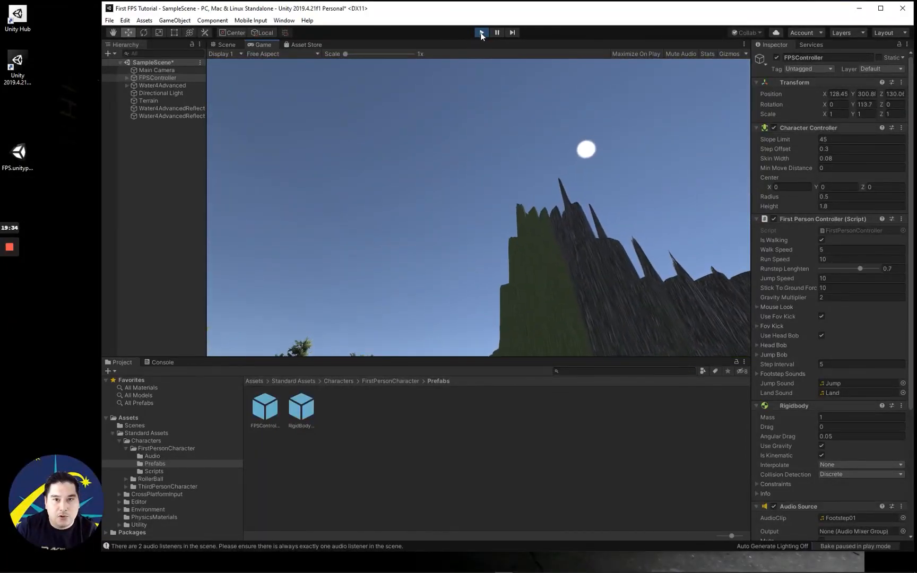
left_click(481, 32)
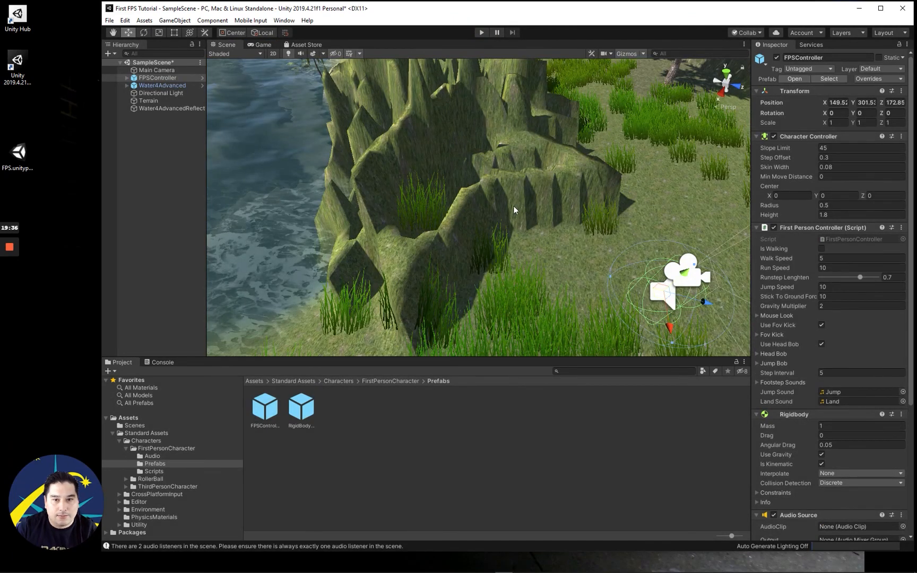
scroll(513, 205, "down", 10)
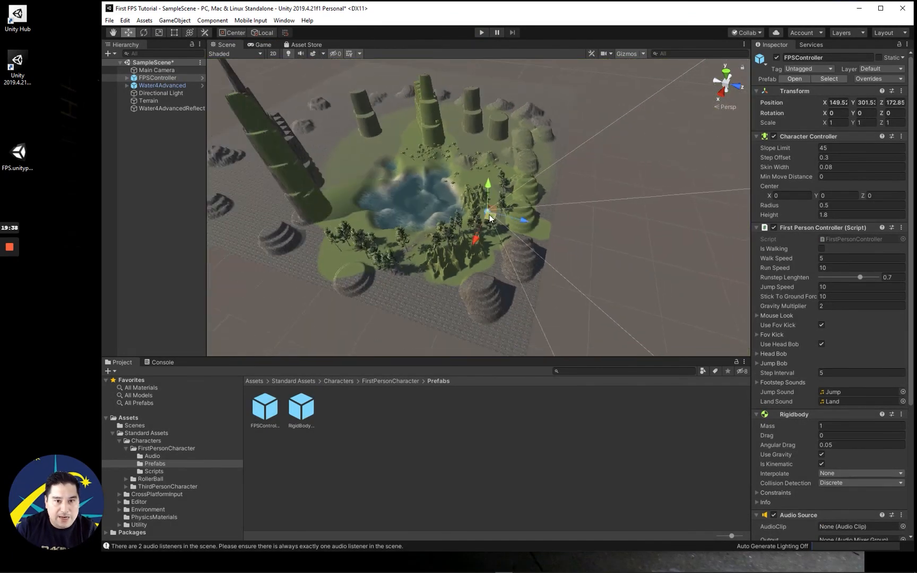
left_click_drag(489, 218, 545, 185, "alt")
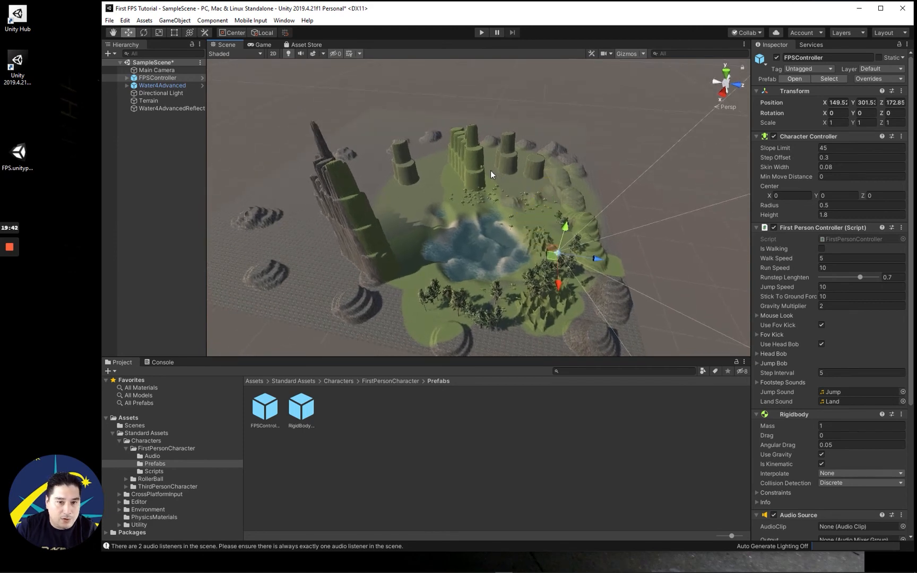
mouse_move(10, 246)
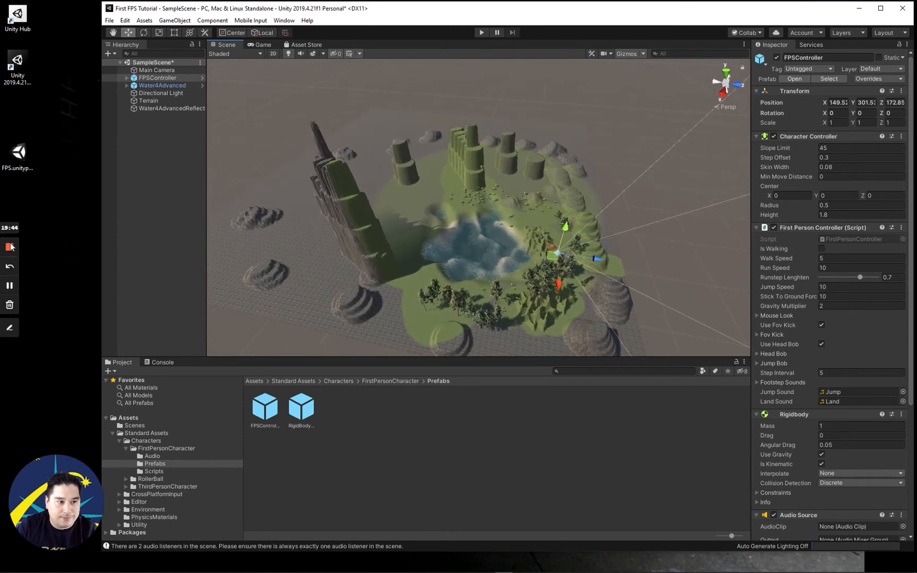